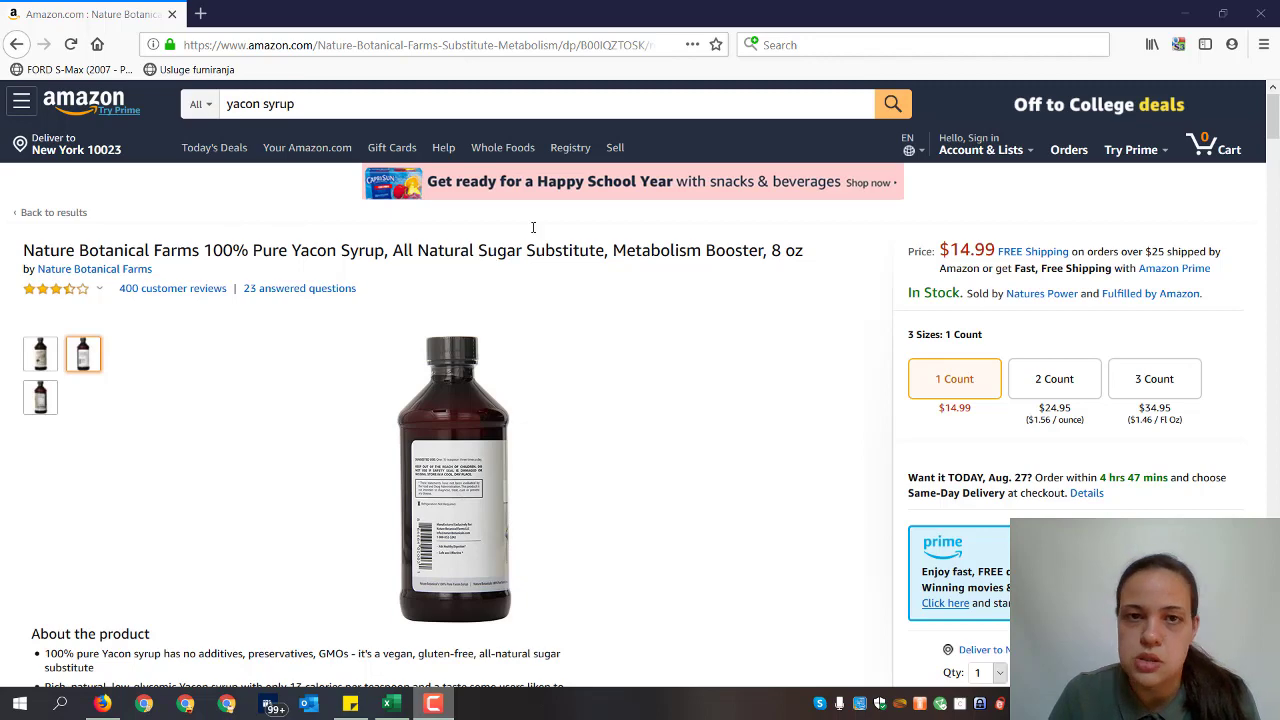
Step: Switch from the Amazon yacon syrup product page to the Sponsored Products Search term report workbook in Excel
{"action": "scroll", "coordinate": [874, 420], "scroll_direction": "down", "scroll_amount": 5}
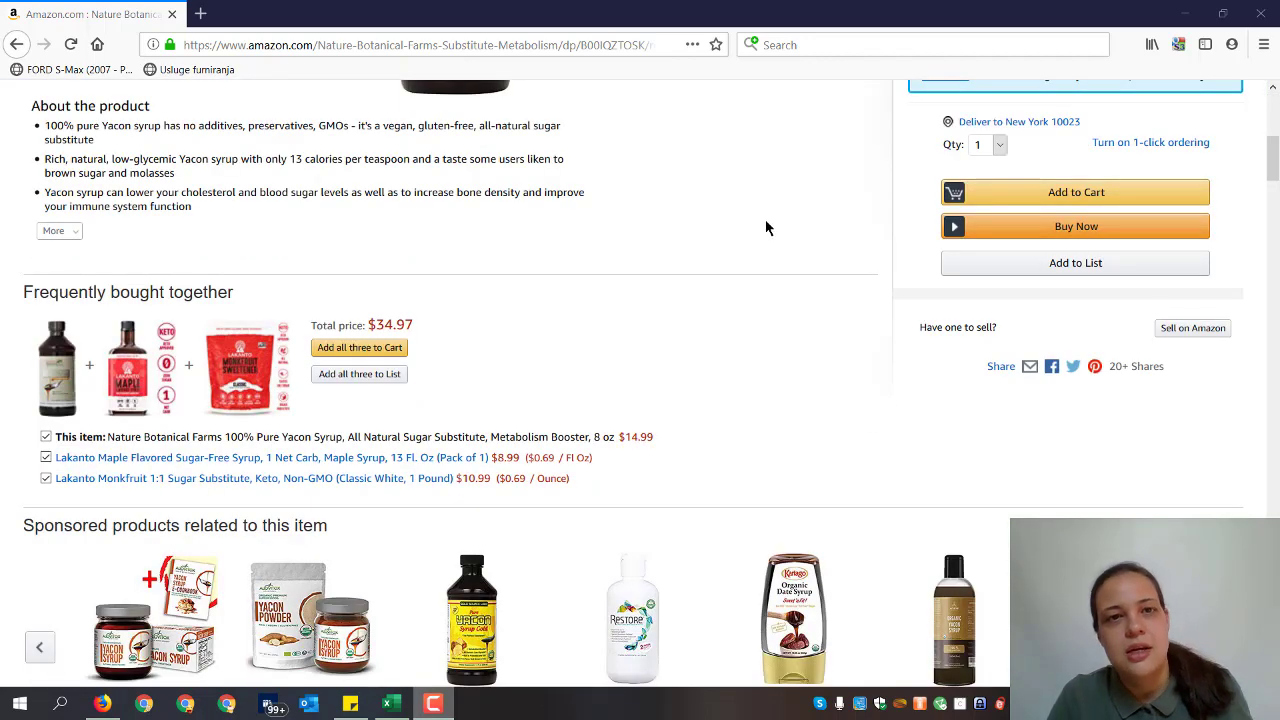
{"action": "scroll", "coordinate": [716, 345], "scroll_direction": "up", "scroll_amount": 4}
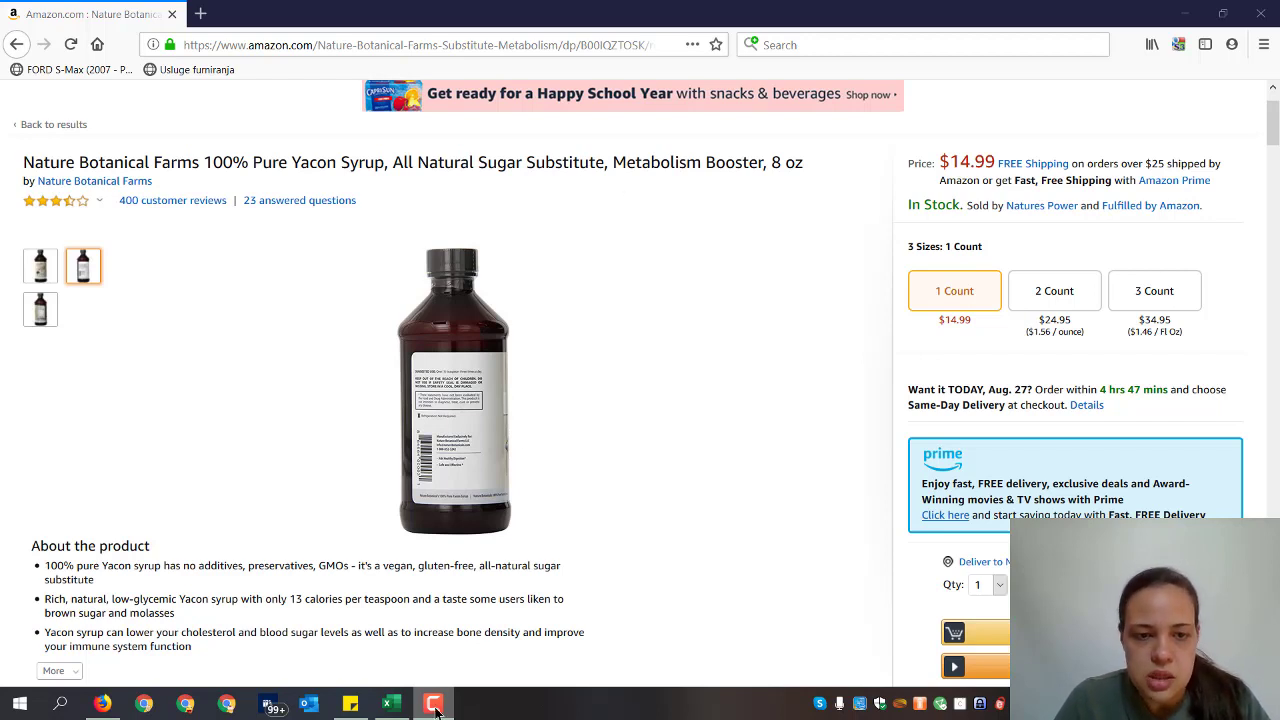
{"action": "mouse_move", "coordinate": [397, 710]}
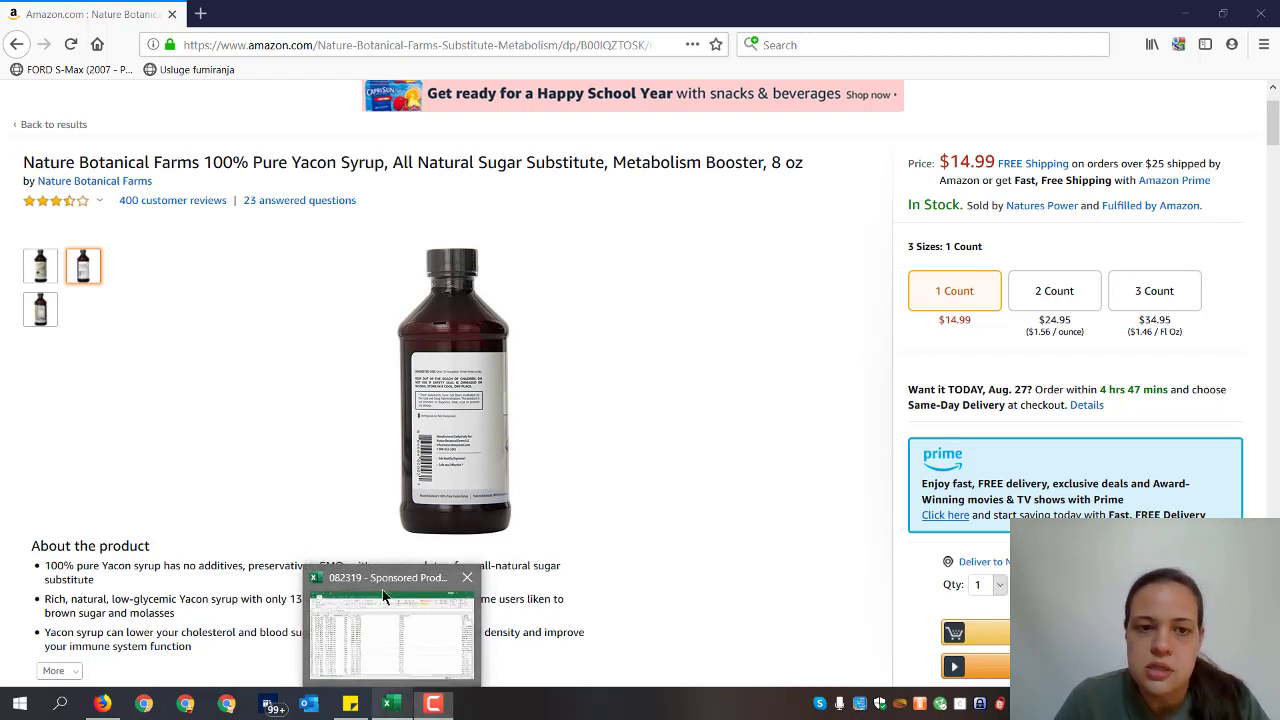
{"action": "left_click", "coordinate": [395, 625]}
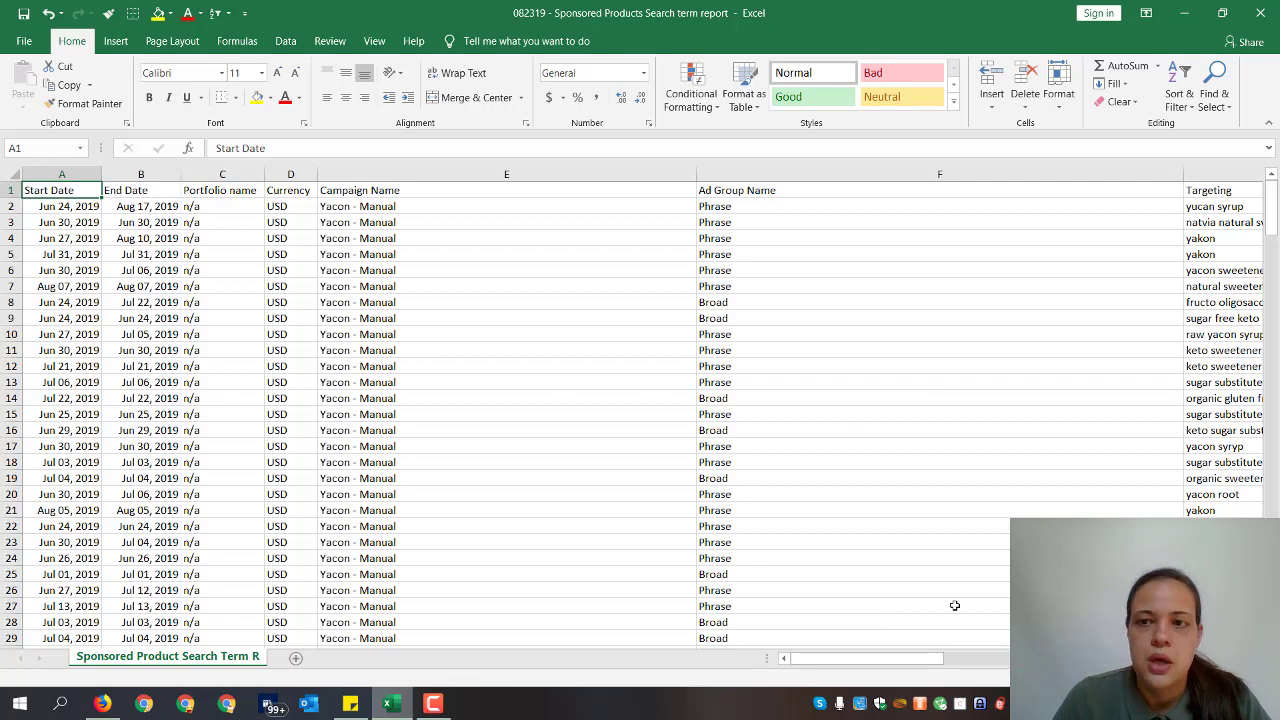
Step: Review the report's columns from Campaign Name across Targeting, Match Type and Customer Search Term to Cost Per Click
{"action": "left_click_drag", "start_coordinate": [874, 660], "coordinate": [920, 660]}
{"action": "left_click", "coordinate": [419, 229]}
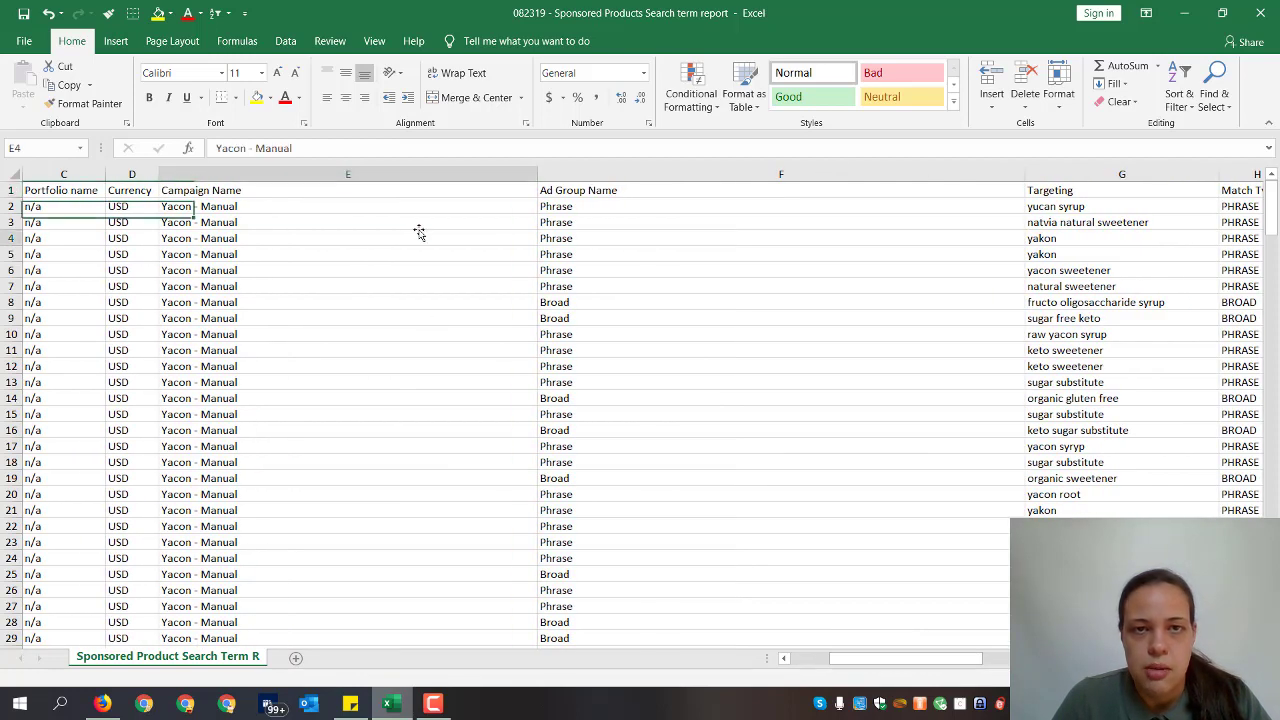
{"action": "left_click", "coordinate": [708, 240]}
{"action": "key", "text": "Right"}
{"action": "key", "text": "Right"}
{"action": "key", "text": "Right"}
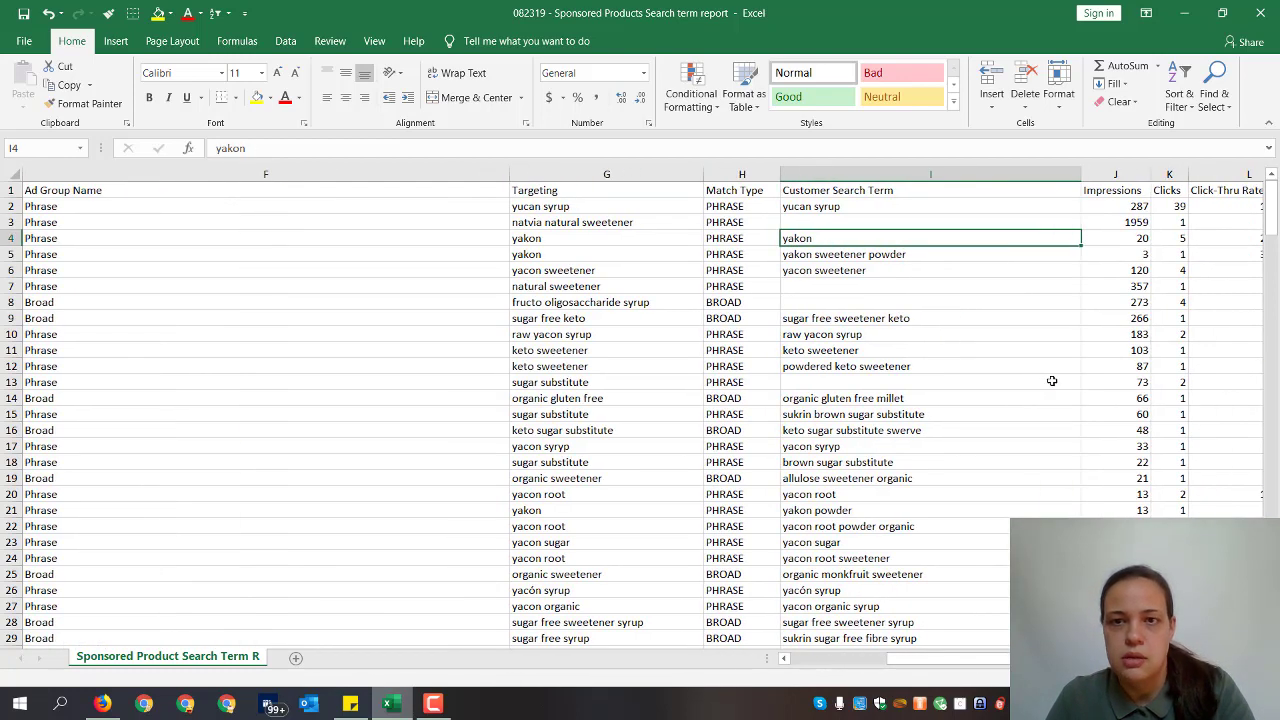
{"action": "key", "text": "Right"}
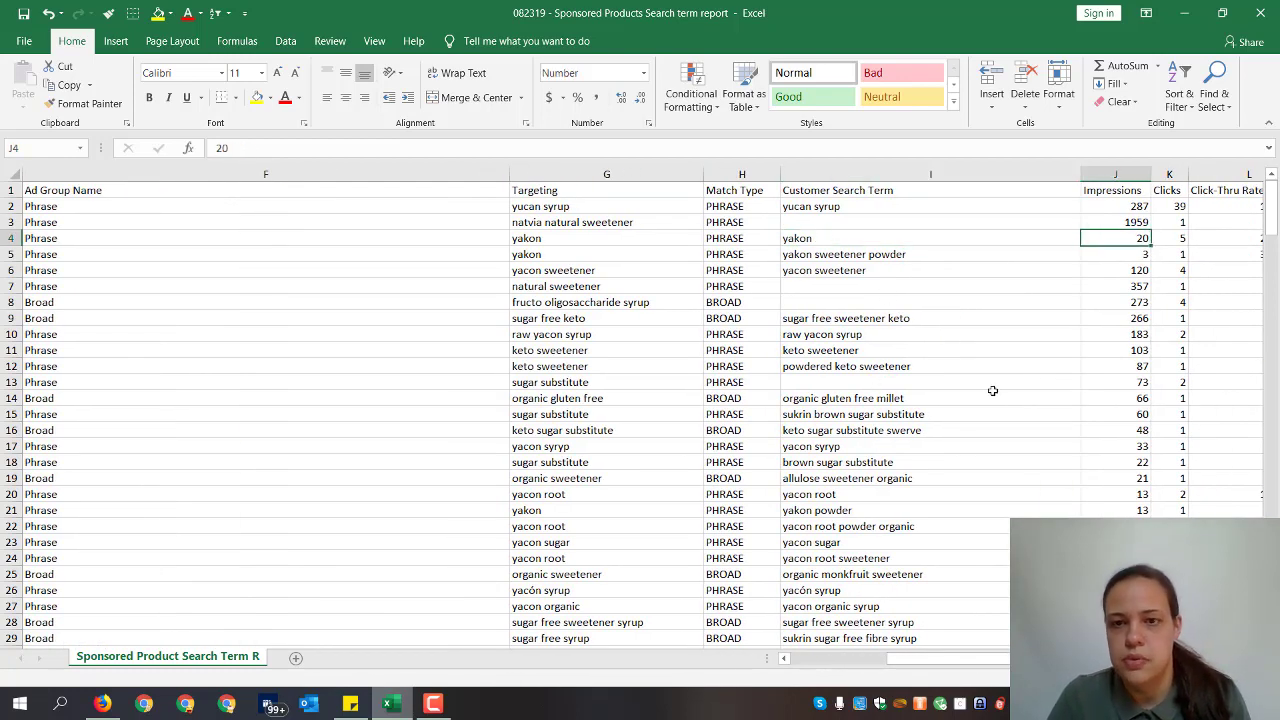
{"action": "key", "text": "Right"}
{"action": "key", "text": "Right"}
{"action": "key", "text": "Right"}
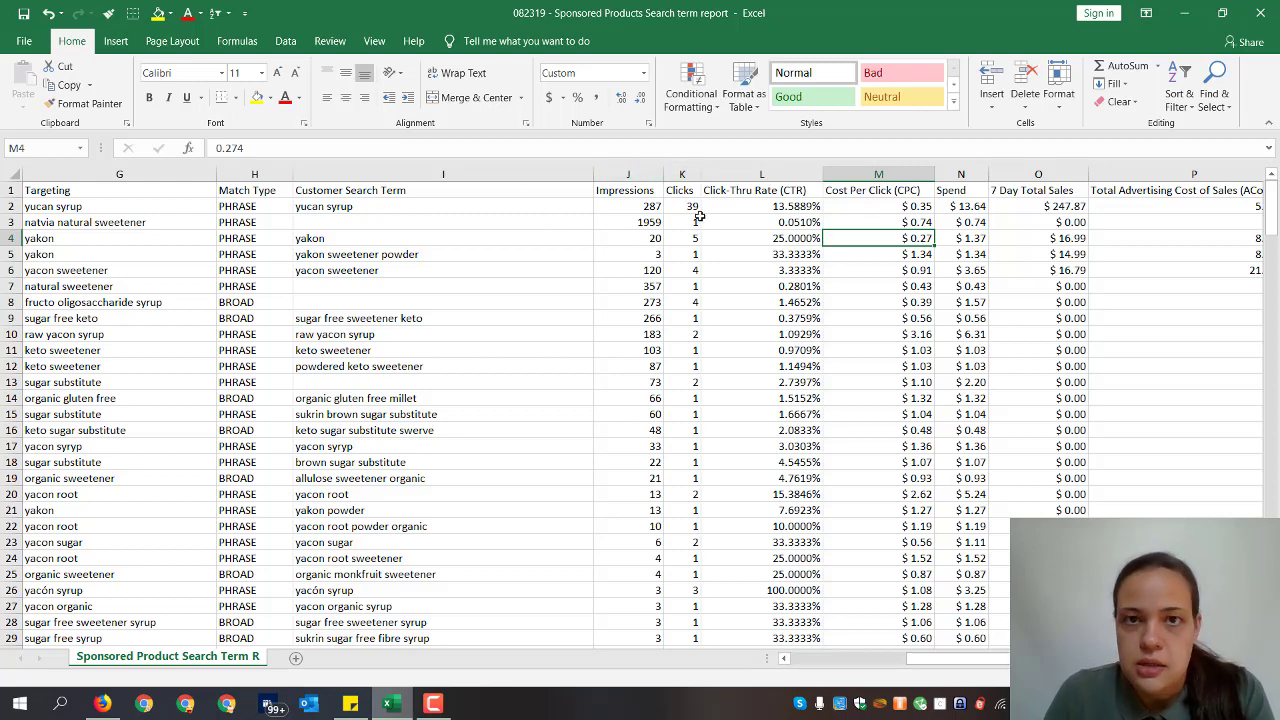
Step: Examine the Impressions and Customer Search Term columns, including the blank search term cells and the entries further down
{"action": "left_click", "coordinate": [628, 174]}
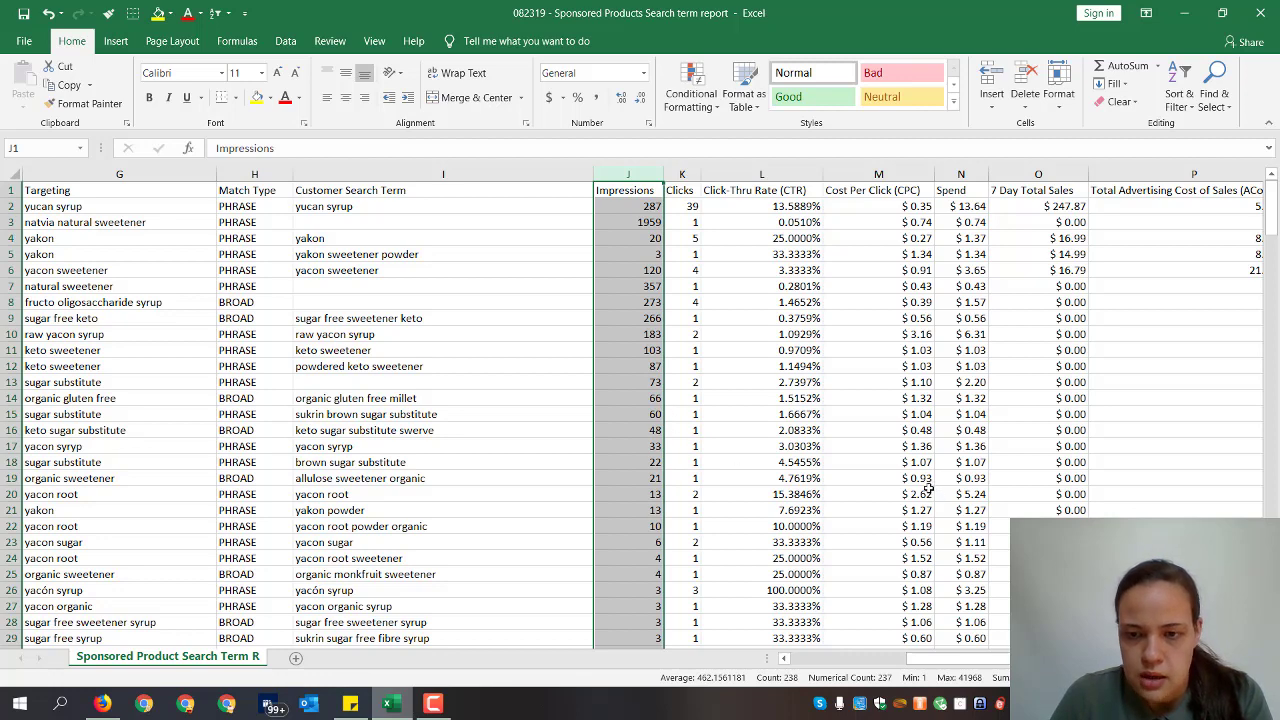
{"action": "left_click", "coordinate": [442, 174]}
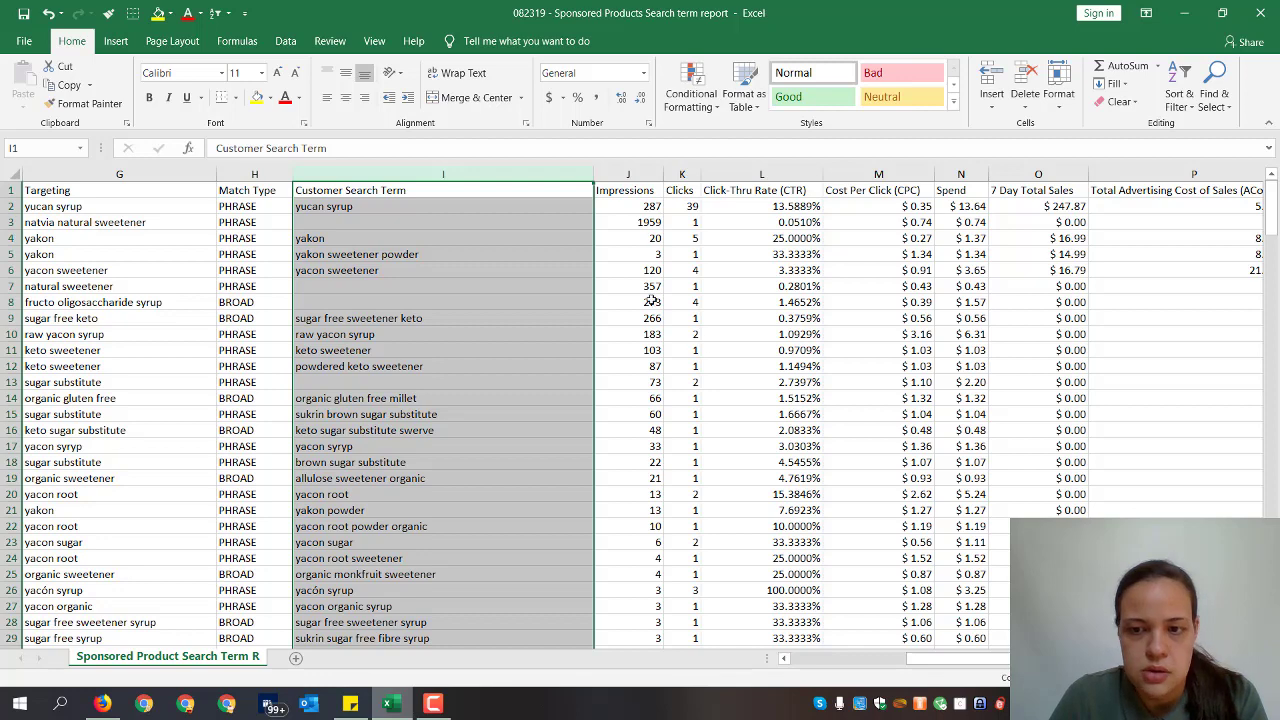
{"action": "left_click", "coordinate": [527, 432]}
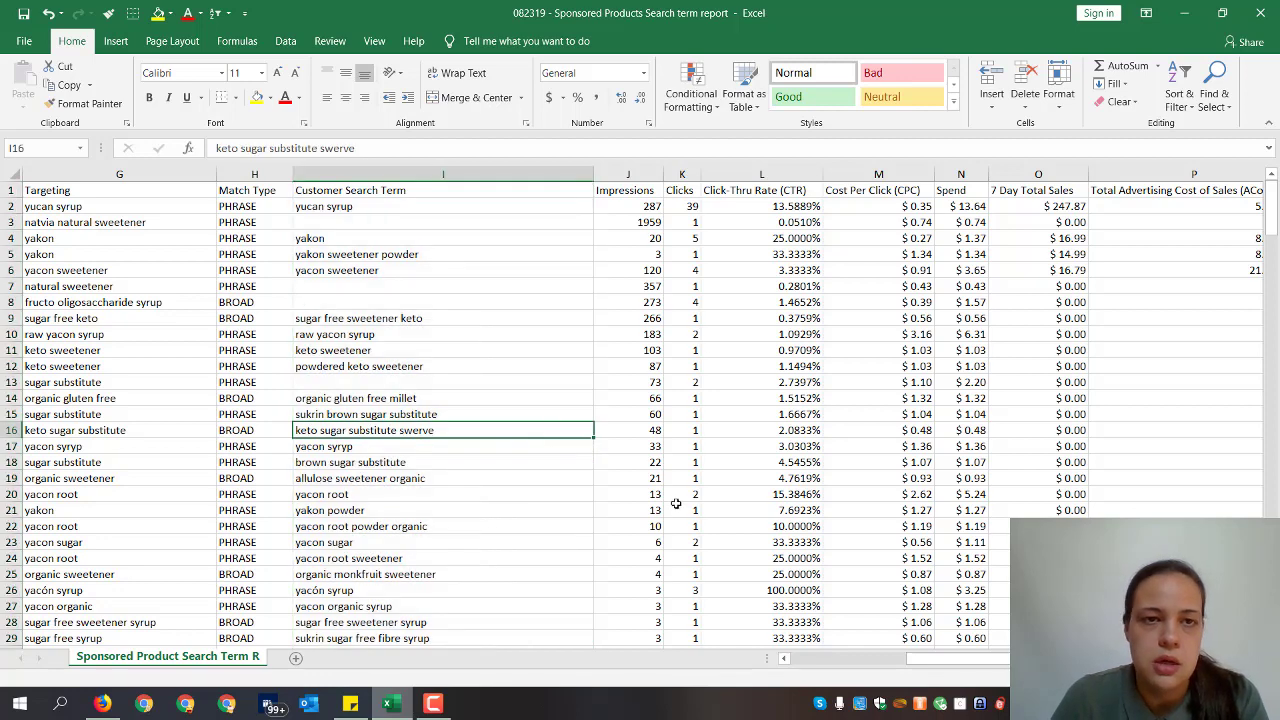
{"action": "left_click", "coordinate": [414, 290]}
{"action": "left_click", "coordinate": [463, 220]}
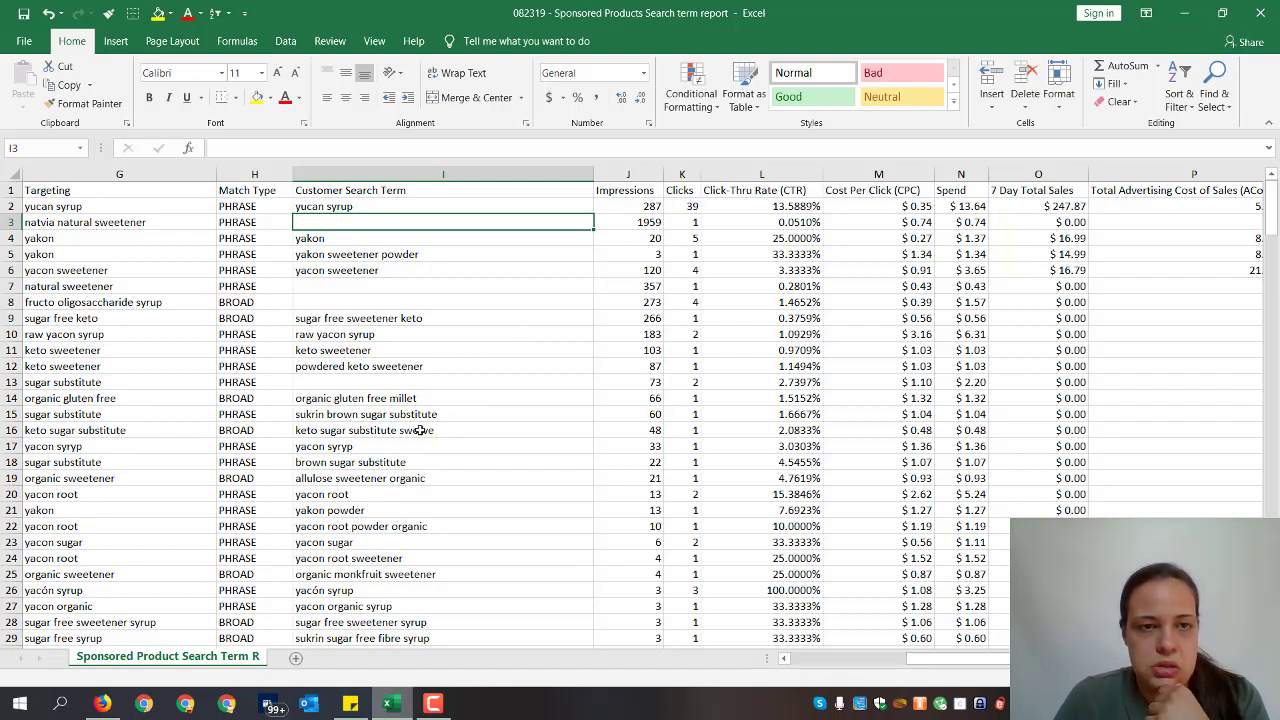
{"action": "scroll", "coordinate": [465, 422], "scroll_direction": "down", "scroll_amount": 13}
{"action": "scroll", "coordinate": [465, 422], "scroll_direction": "down", "scroll_amount": 6}
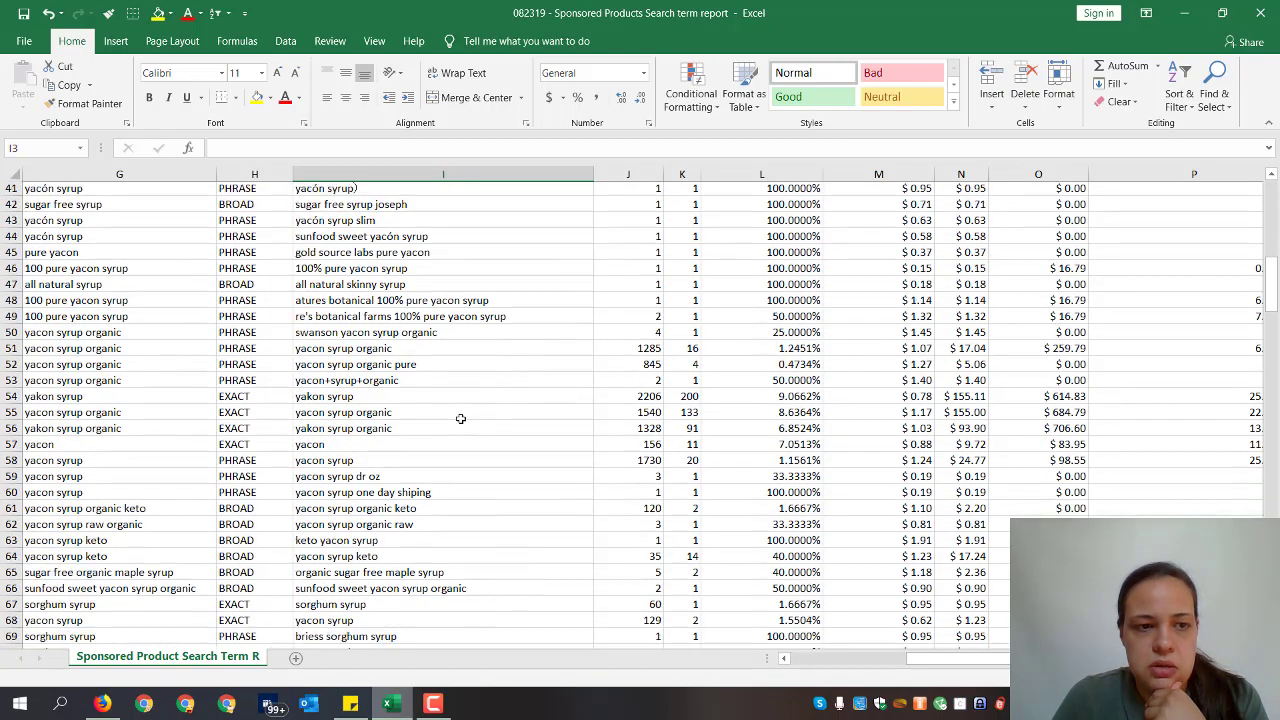
{"action": "scroll", "coordinate": [470, 418], "scroll_direction": "up", "scroll_amount": 8}
{"action": "scroll", "coordinate": [499, 412], "scroll_direction": "up", "scroll_amount": 11}
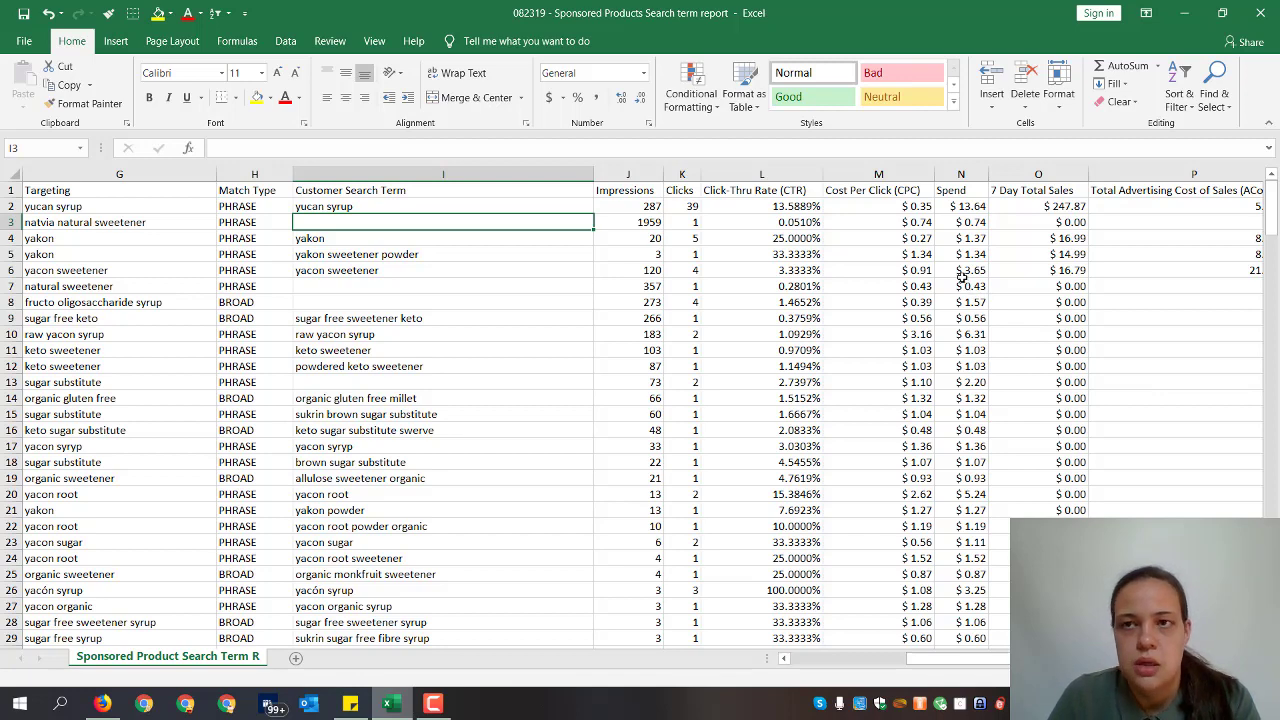
Step: Review the performance columns from Impressions through Spend, 7 Day Total Sales, ACoS and RoAS to 7 Day Total Units
{"action": "key", "text": "Right"}
{"action": "key", "text": "Right"}
{"action": "key", "text": "Right"}
{"action": "key", "text": "Right"}
{"action": "key", "text": "Right"}
{"action": "key", "text": "Right"}
{"action": "key", "text": "Right"}
{"action": "key", "text": "Right"}
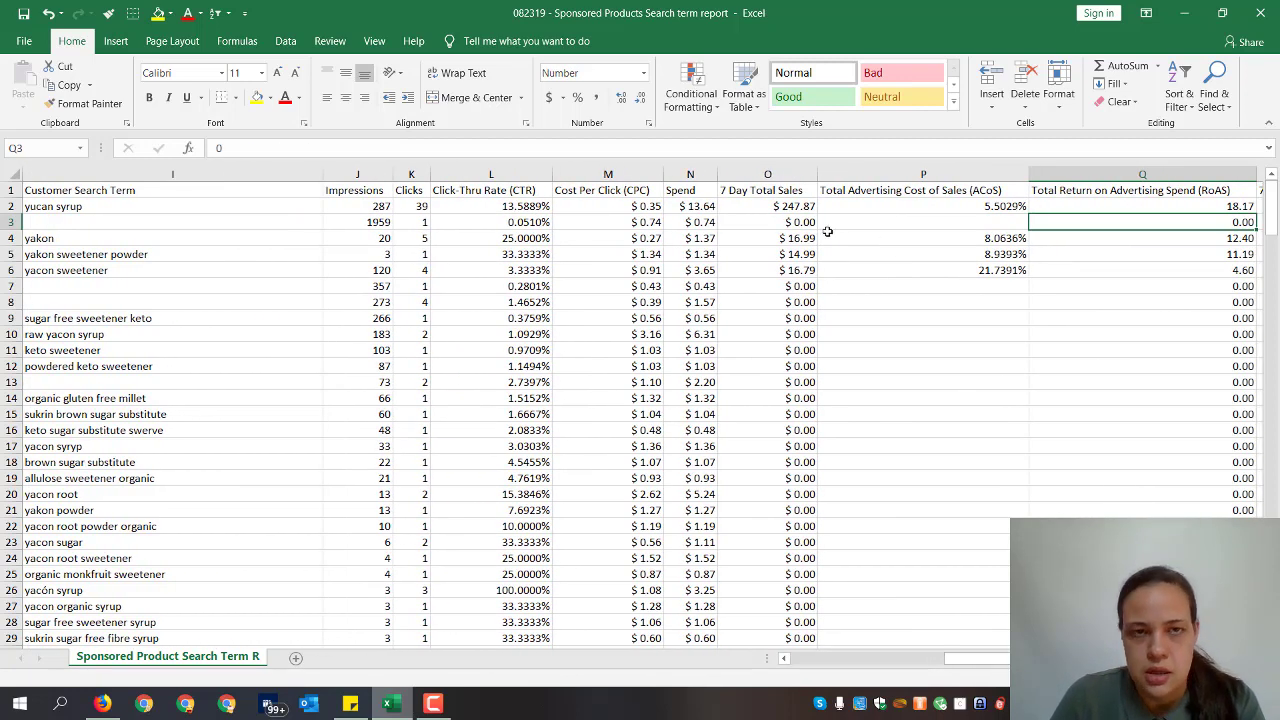
{"action": "key", "text": "Right"}
{"action": "key", "text": "Right"}
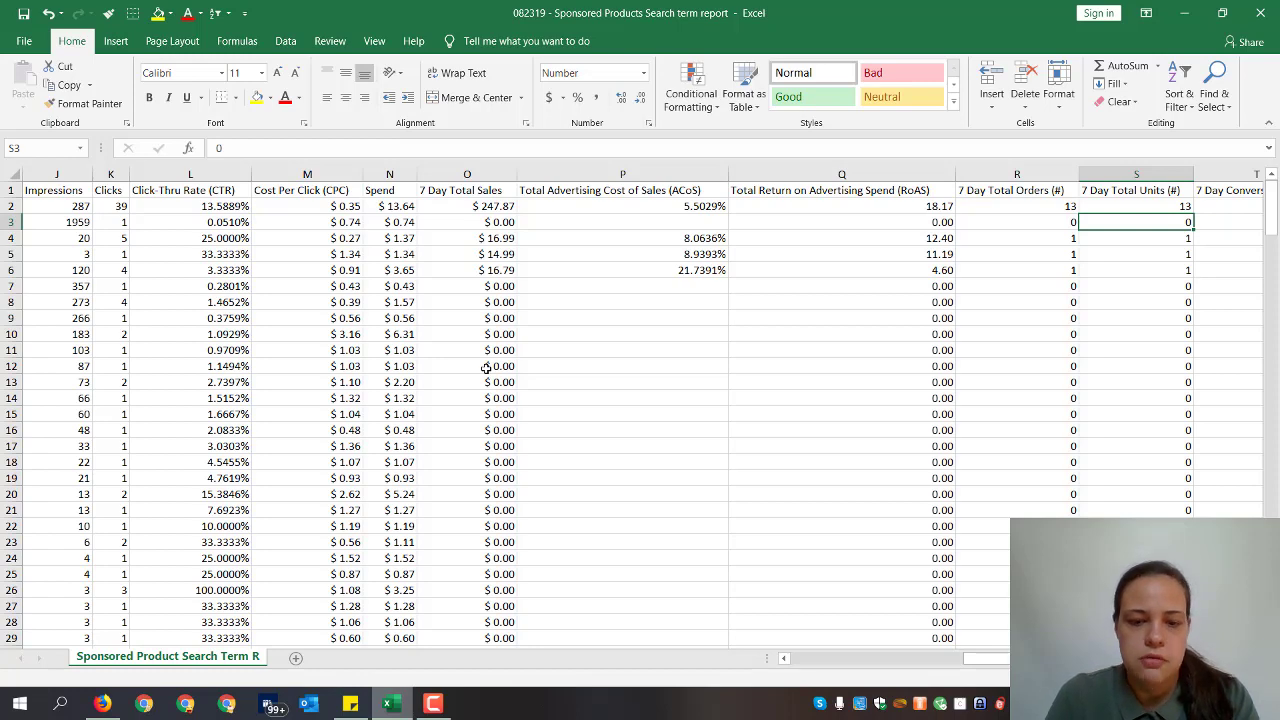
Step: Turn on filters for the header row and show only rows with 0 in the 7 Day Total Units column
{"action": "scroll", "coordinate": [486, 368], "scroll_direction": "left", "scroll_amount": 3}
{"action": "left_click", "coordinate": [783, 385]}
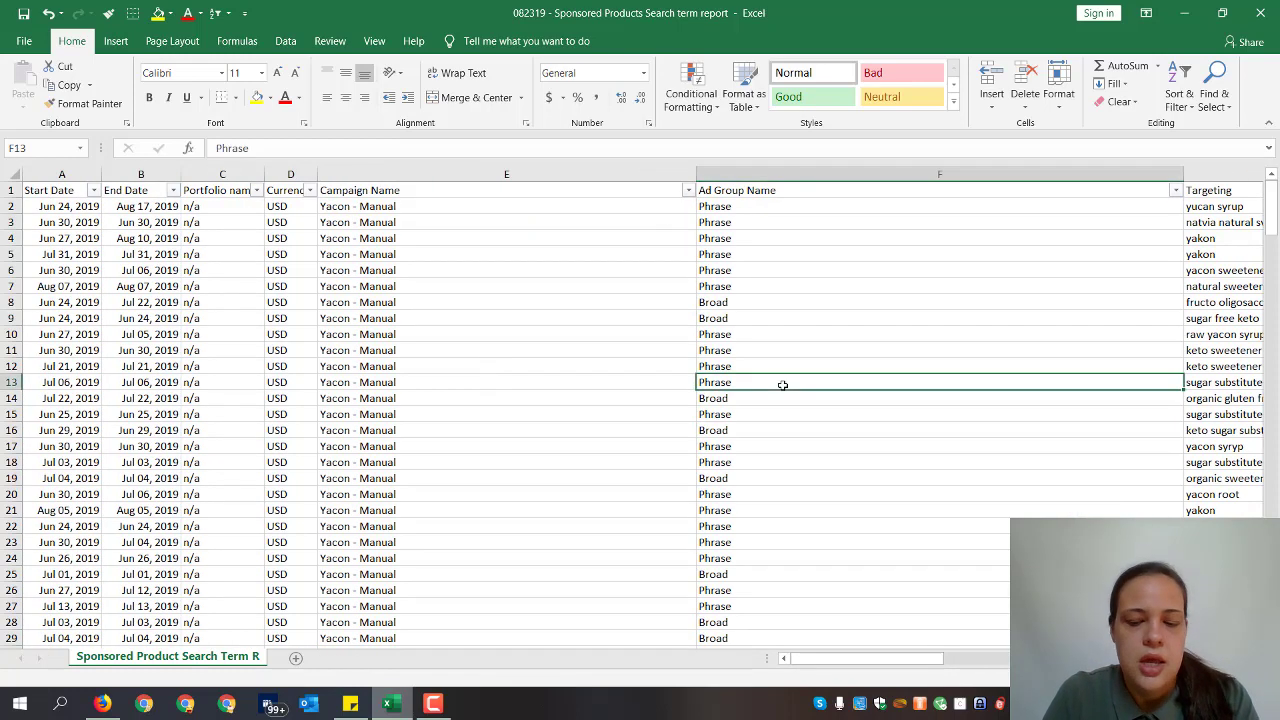
{"action": "key", "text": "Right"}
{"action": "key", "text": "Right"}
{"action": "key", "text": "Right"}
{"action": "key", "text": "Right"}
{"action": "key", "text": "Right"}
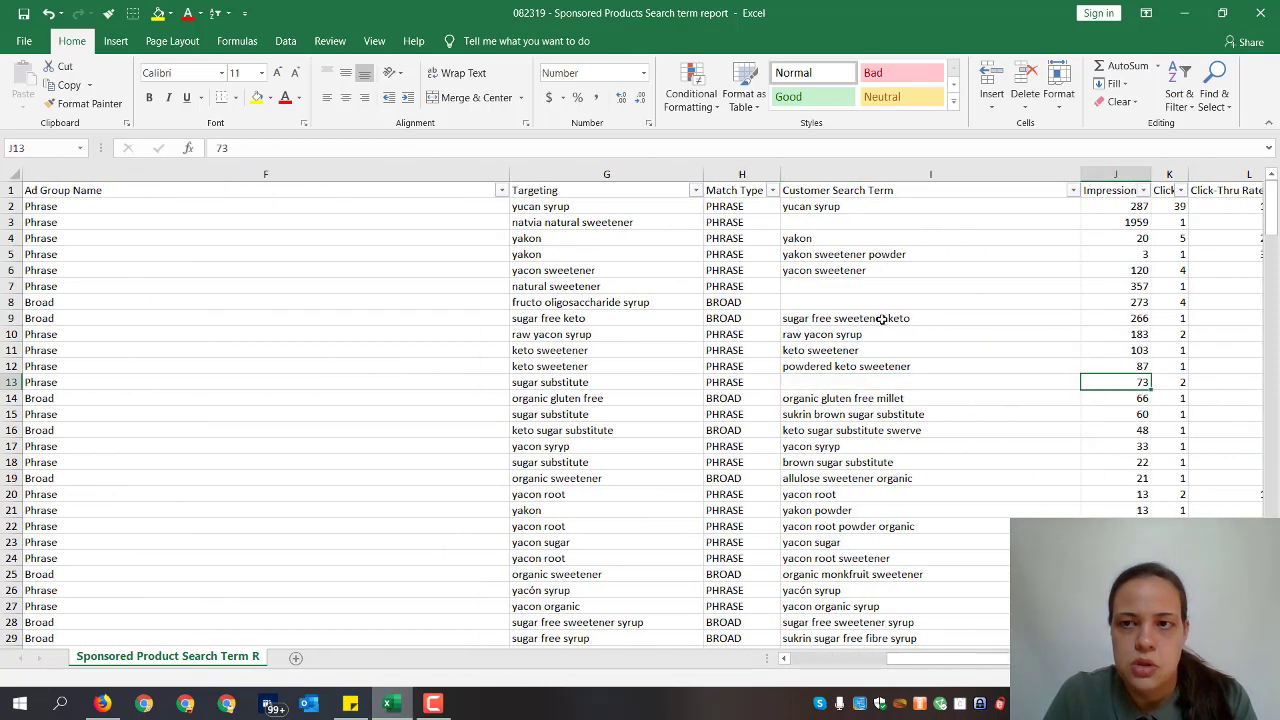
{"action": "key", "text": "Right"}
{"action": "key", "text": "Right"}
{"action": "key", "text": "Right"}
{"action": "key", "text": "Right"}
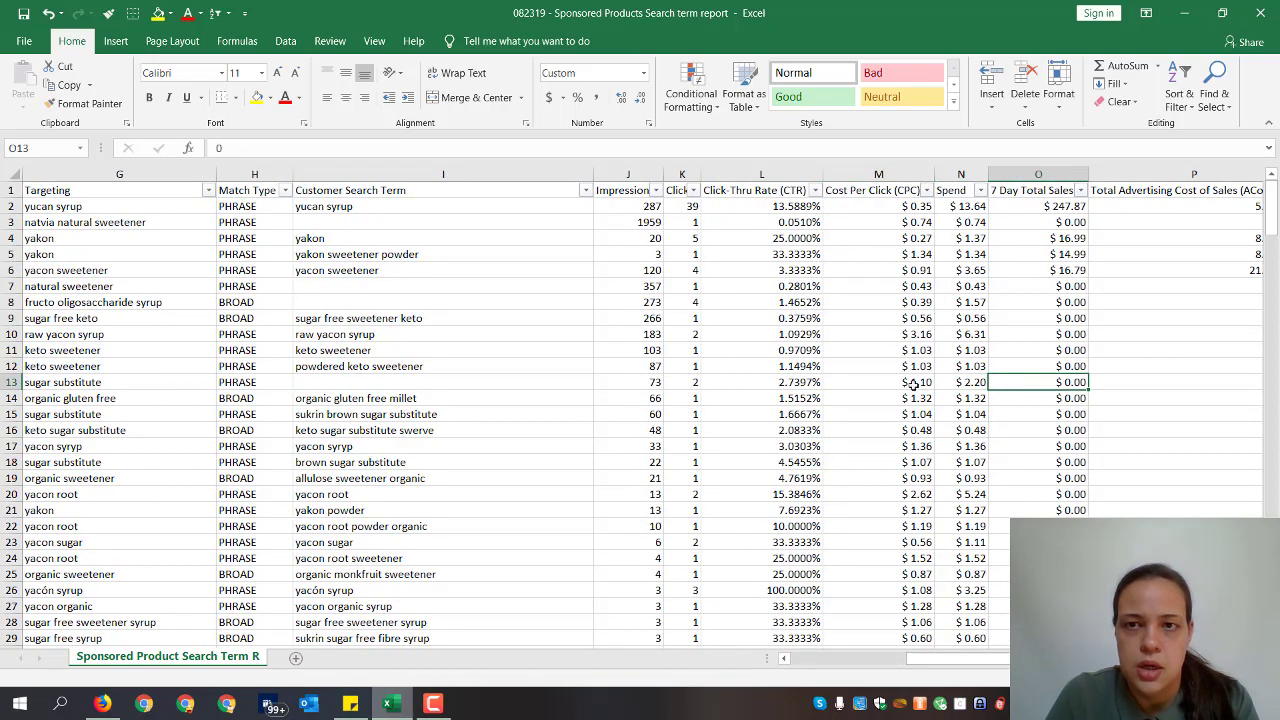
{"action": "key", "text": "Right"}
{"action": "key", "text": "Right"}
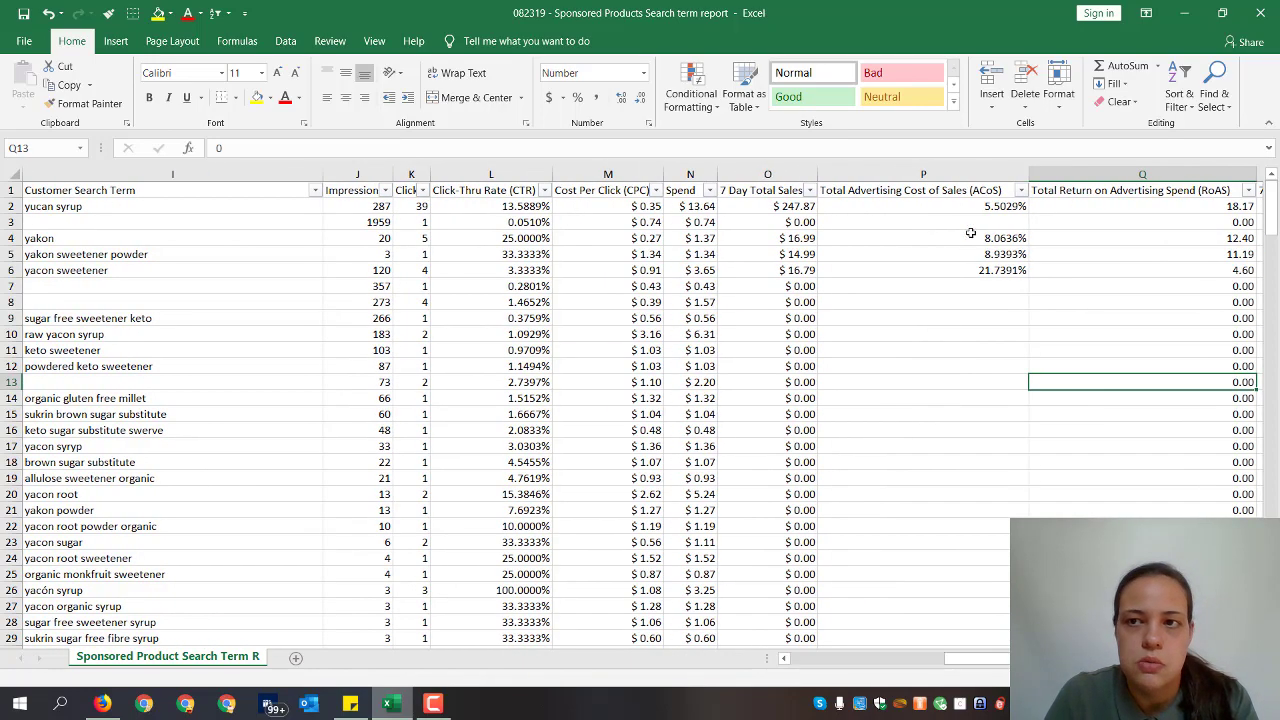
{"action": "key", "text": "Right"}
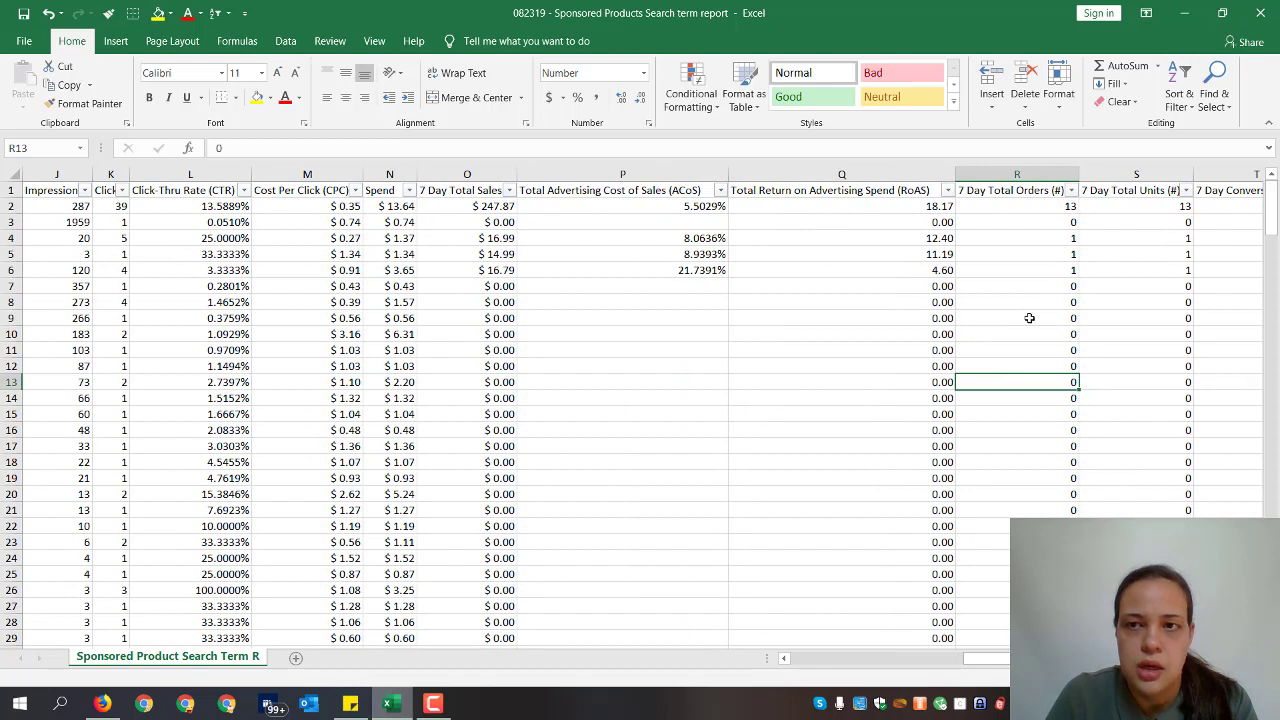
{"action": "key", "text": "Right"}
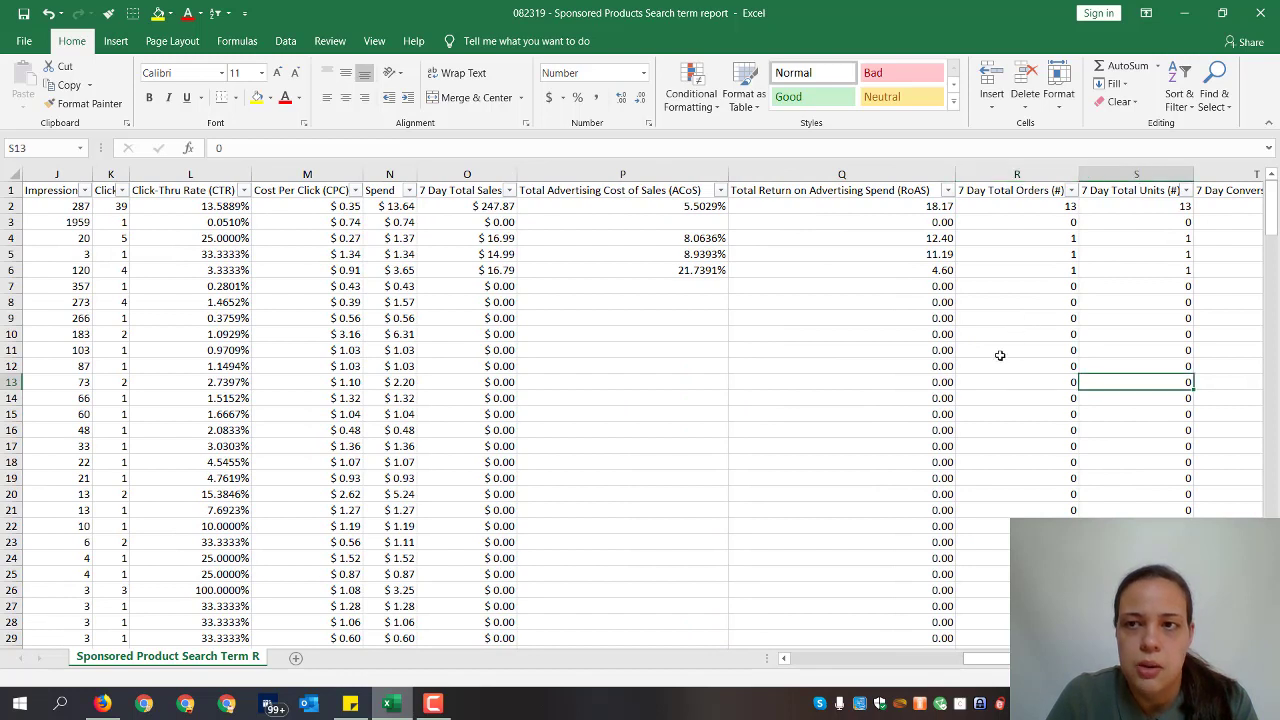
{"action": "left_click", "coordinate": [1186, 191]}
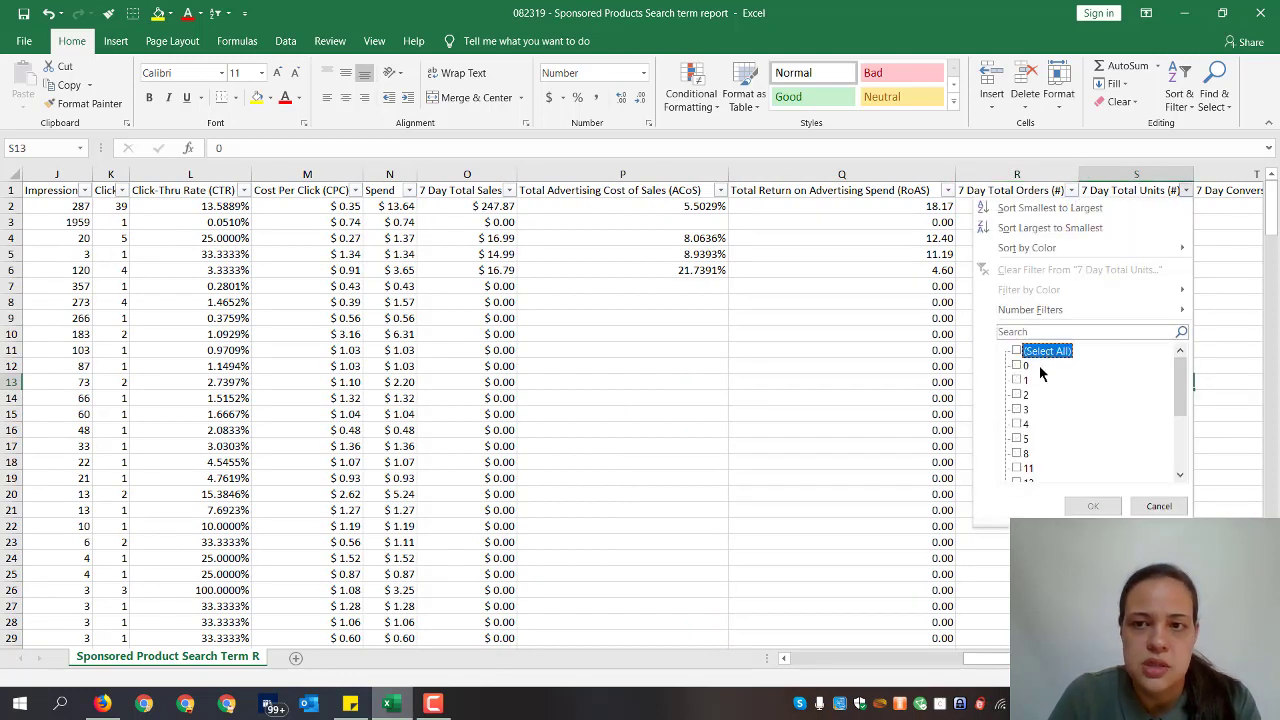
{"action": "left_click", "coordinate": [1091, 505]}
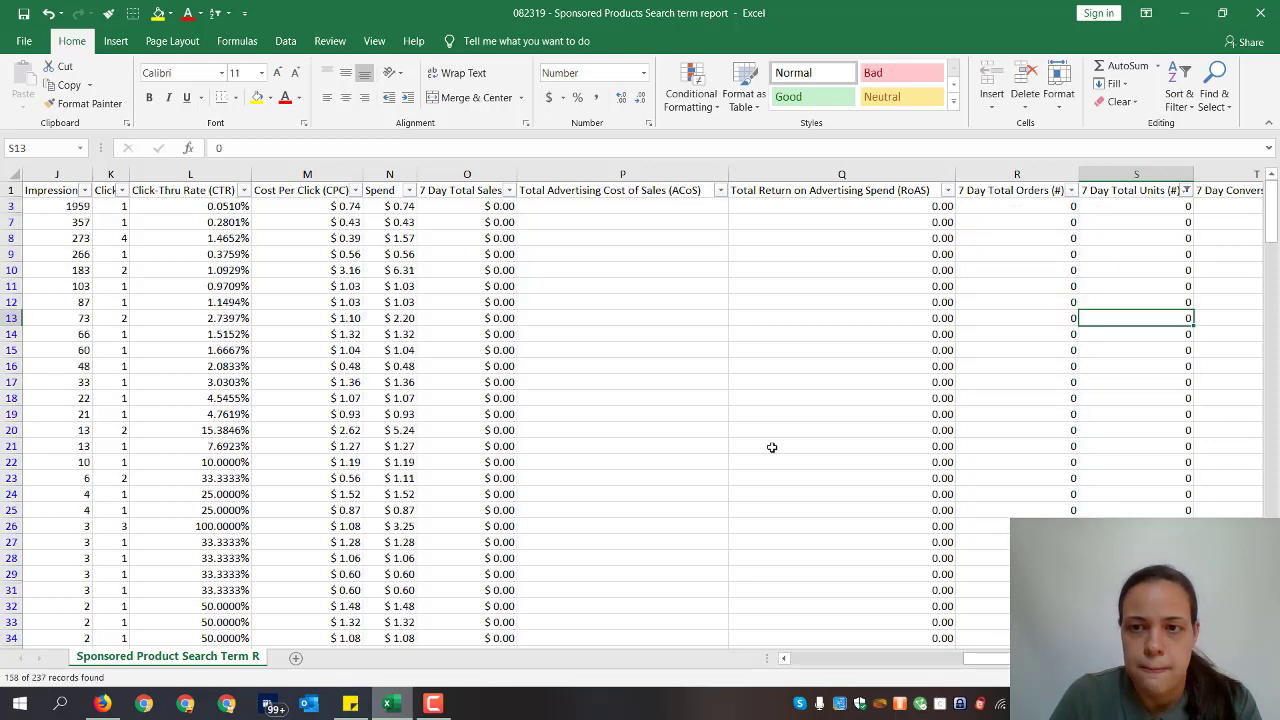
Step: Examine the filtered rows from the RoAS column back to their targeting, match type and ad group
{"action": "left_click", "coordinate": [895, 449]}
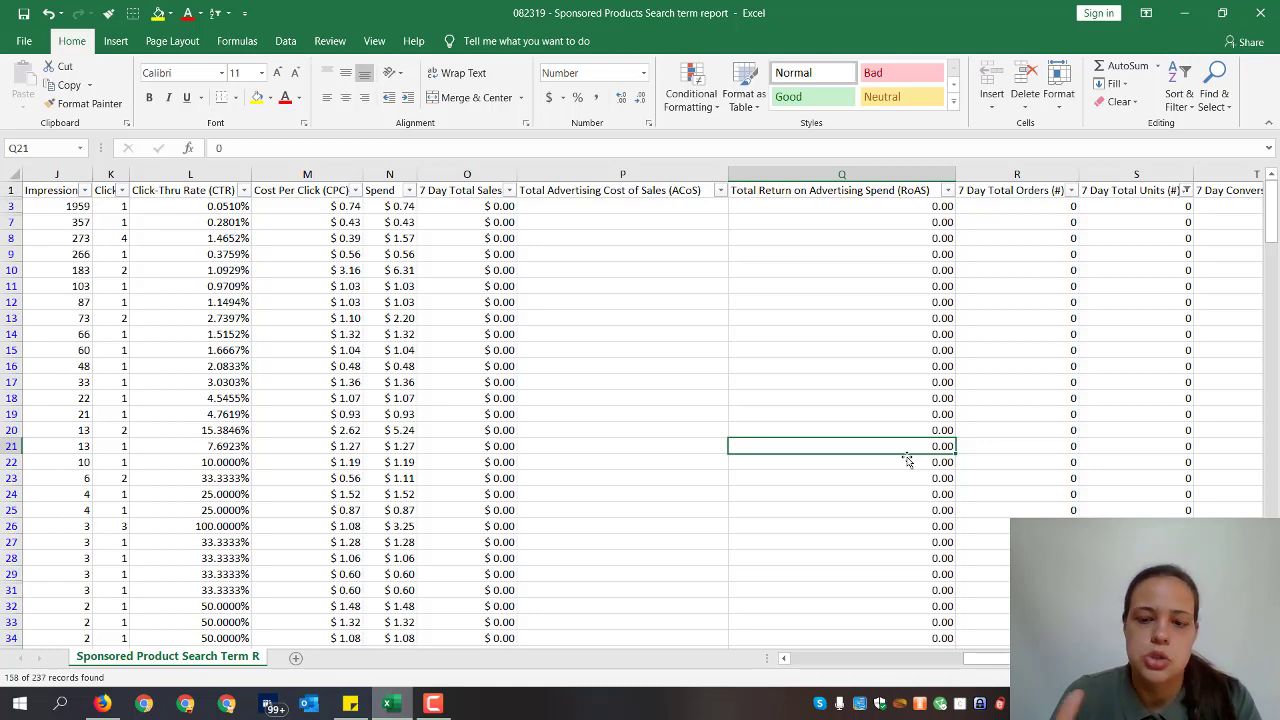
{"action": "key", "text": "Left"}
{"action": "key", "text": "Left"}
{"action": "key", "text": "Left"}
{"action": "key", "text": "Left"}
{"action": "key", "text": "Left"}
{"action": "key", "text": "Left"}
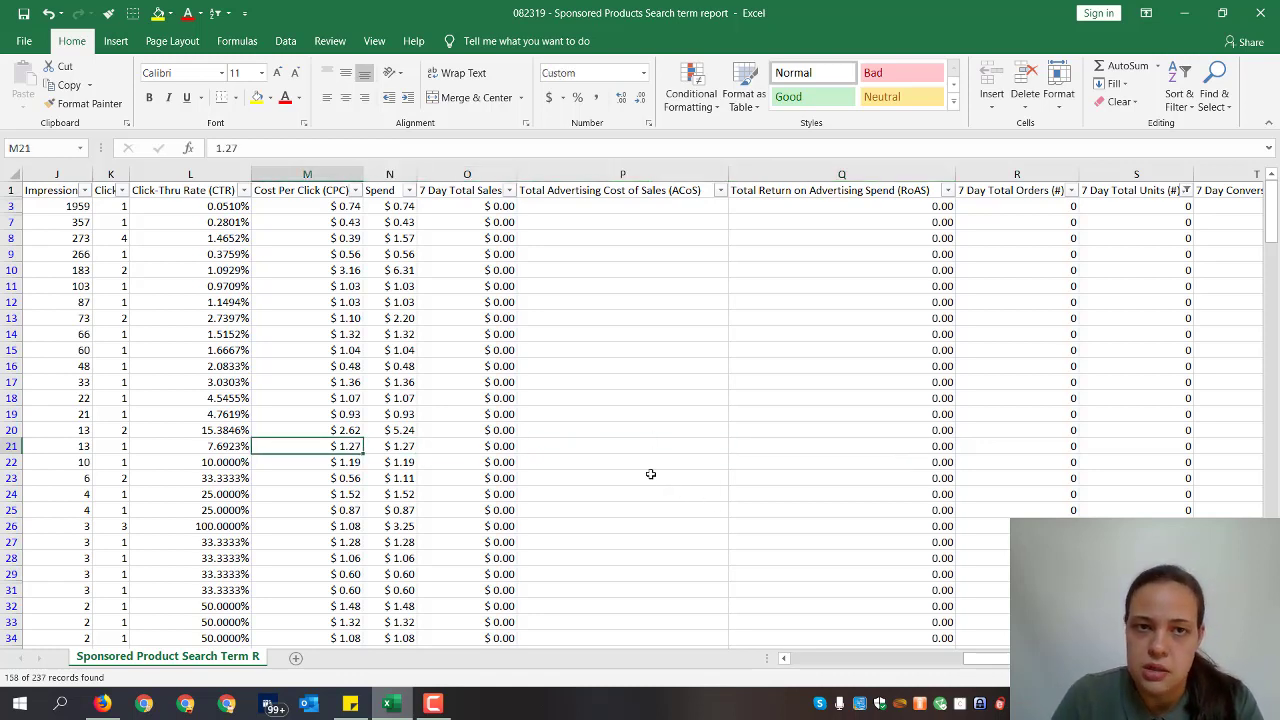
{"action": "key", "text": "Left"}
{"action": "key", "text": "Left"}
{"action": "key", "text": "Left"}
{"action": "key", "text": "Left"}
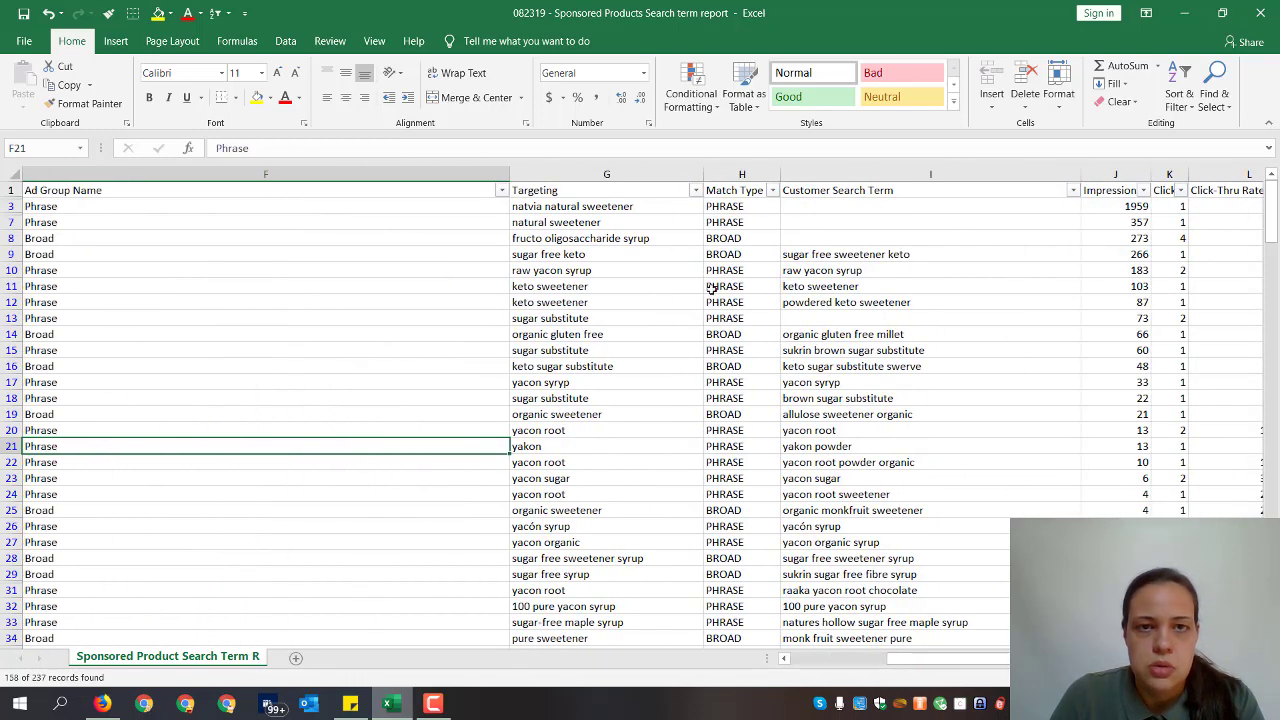
Step: Filter the Clicks column to exclude rows with 1 click
{"action": "key", "text": "Right"}
{"action": "key", "text": "Right"}
{"action": "key", "text": "Right"}
{"action": "key", "text": "Right"}
{"action": "key", "text": "Right"}
{"action": "key", "text": "Right"}
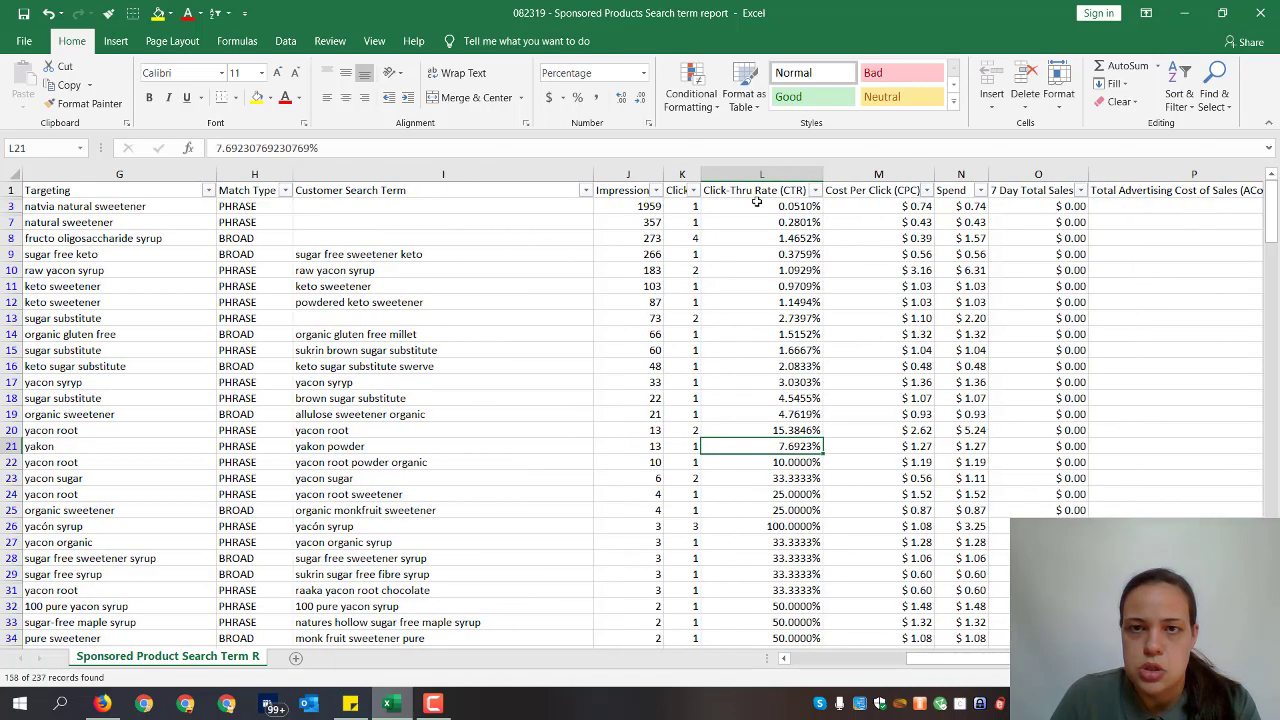
{"action": "left_click", "coordinate": [698, 190]}
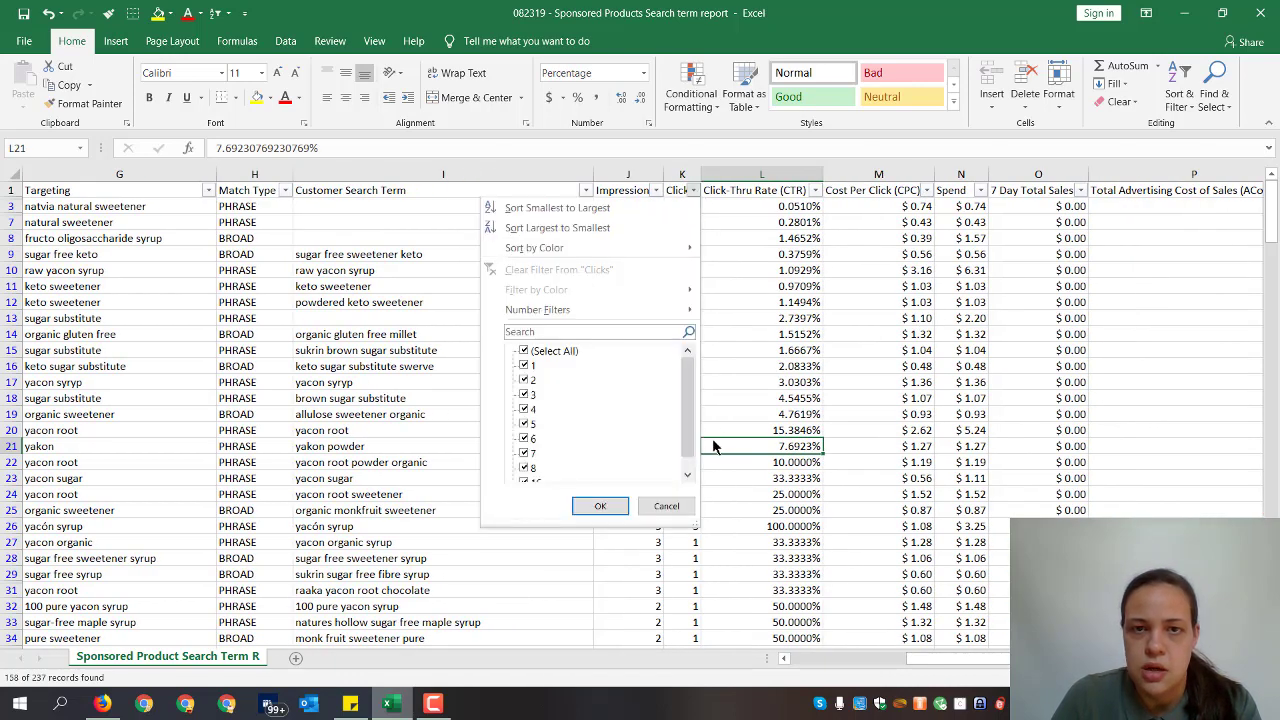
{"action": "left_click", "coordinate": [525, 352]}
{"action": "left_click", "coordinate": [524, 351]}
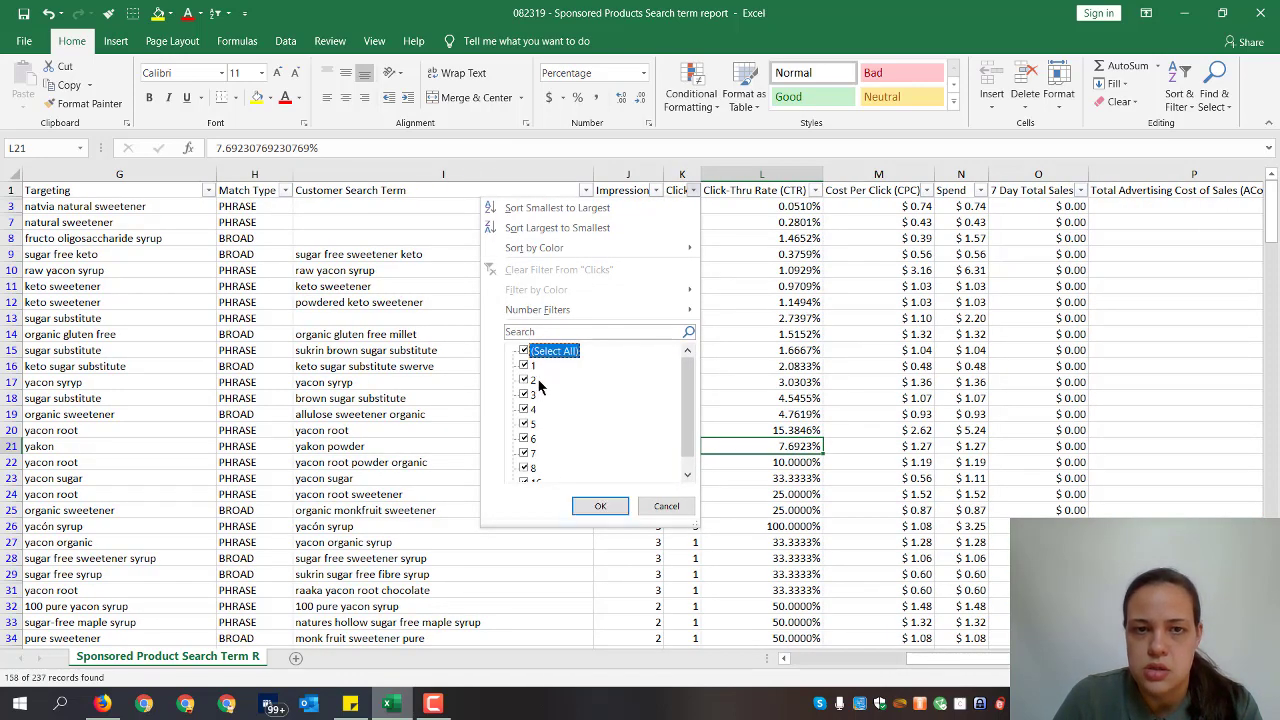
{"action": "left_click", "coordinate": [524, 366]}
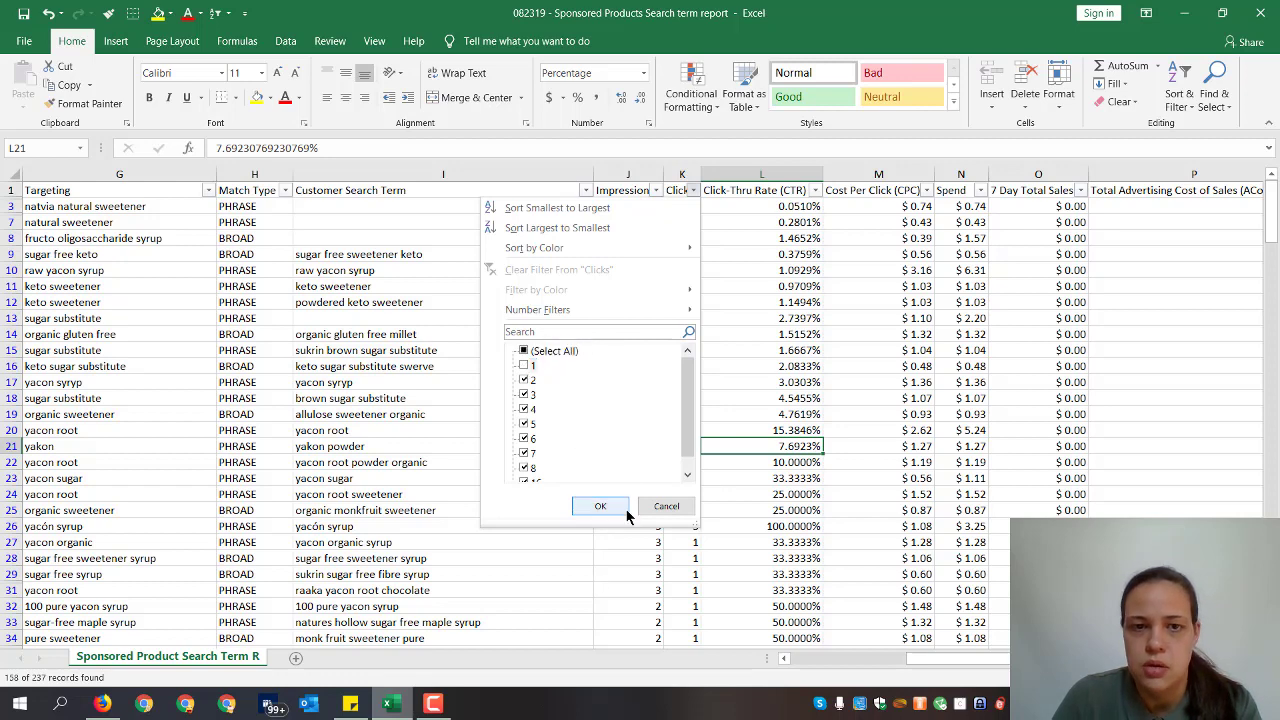
{"action": "left_click", "coordinate": [616, 512]}
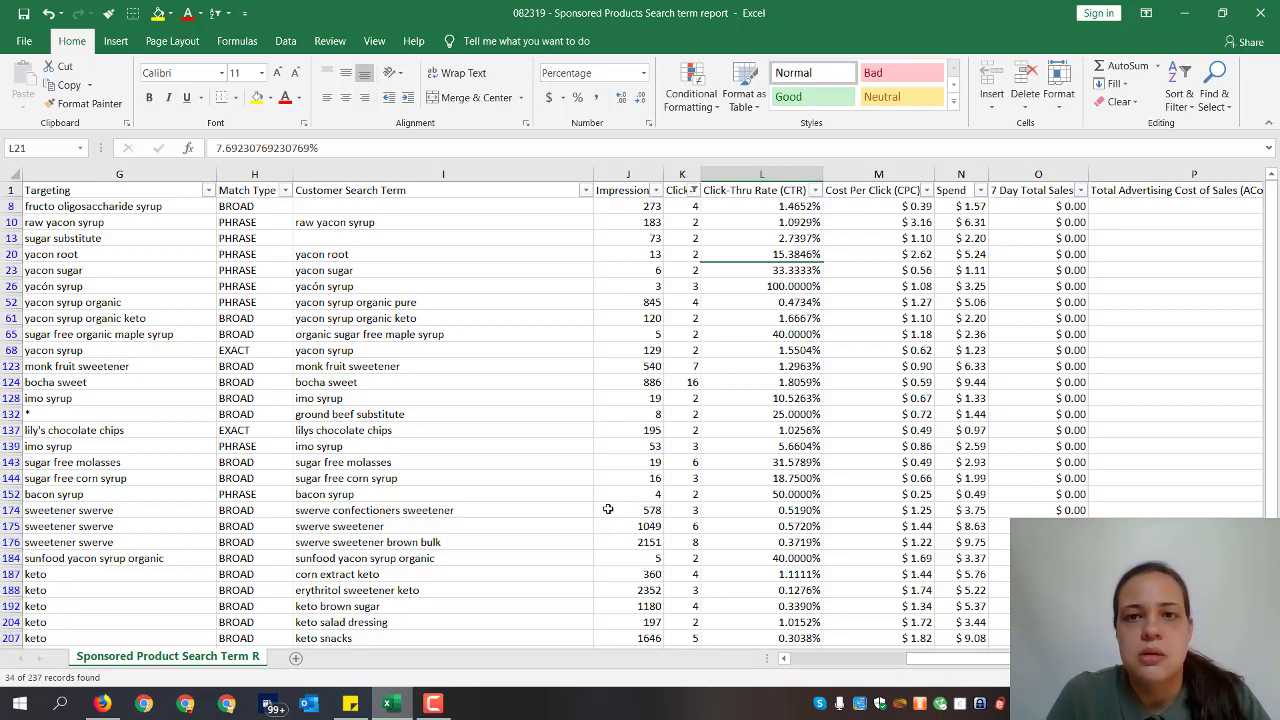
Step: Extend the Clicks column filter to also exclude rows with 2 clicks
{"action": "left_click", "coordinate": [598, 348]}
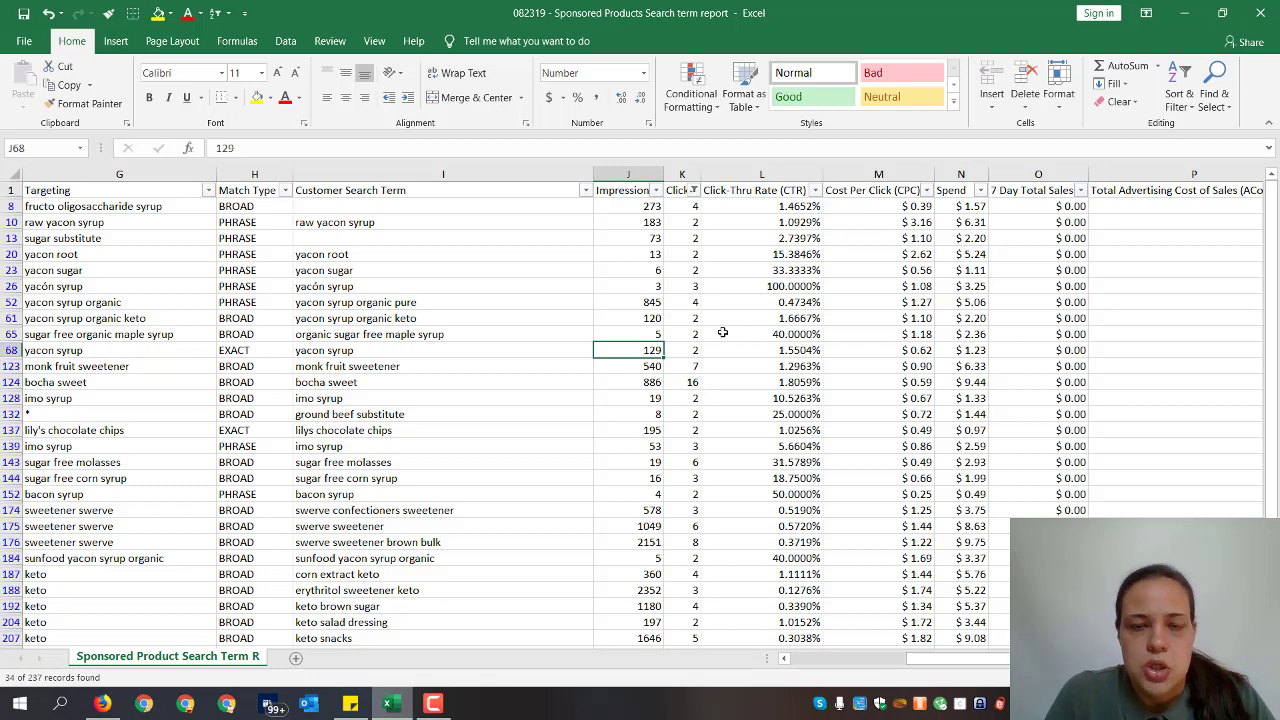
{"action": "left_click", "coordinate": [683, 254]}
{"action": "left_click", "coordinate": [693, 190]}
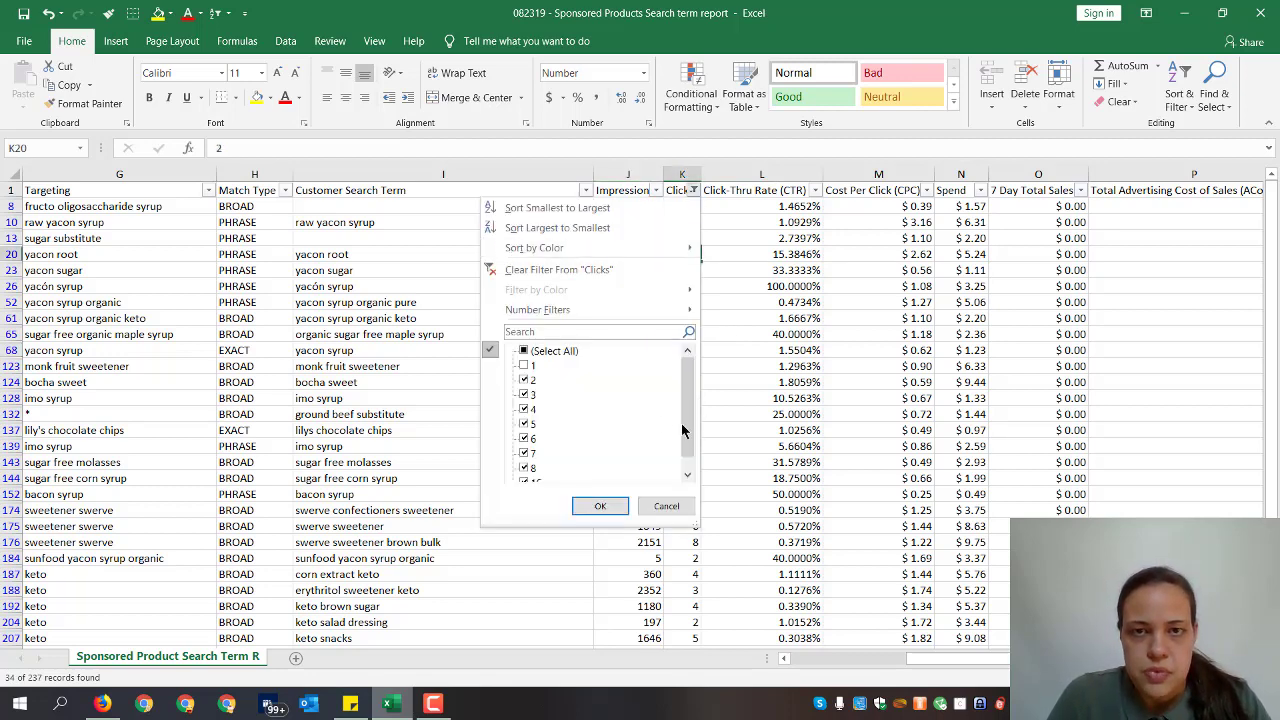
{"action": "left_click", "coordinate": [524, 382]}
{"action": "left_click", "coordinate": [600, 506]}
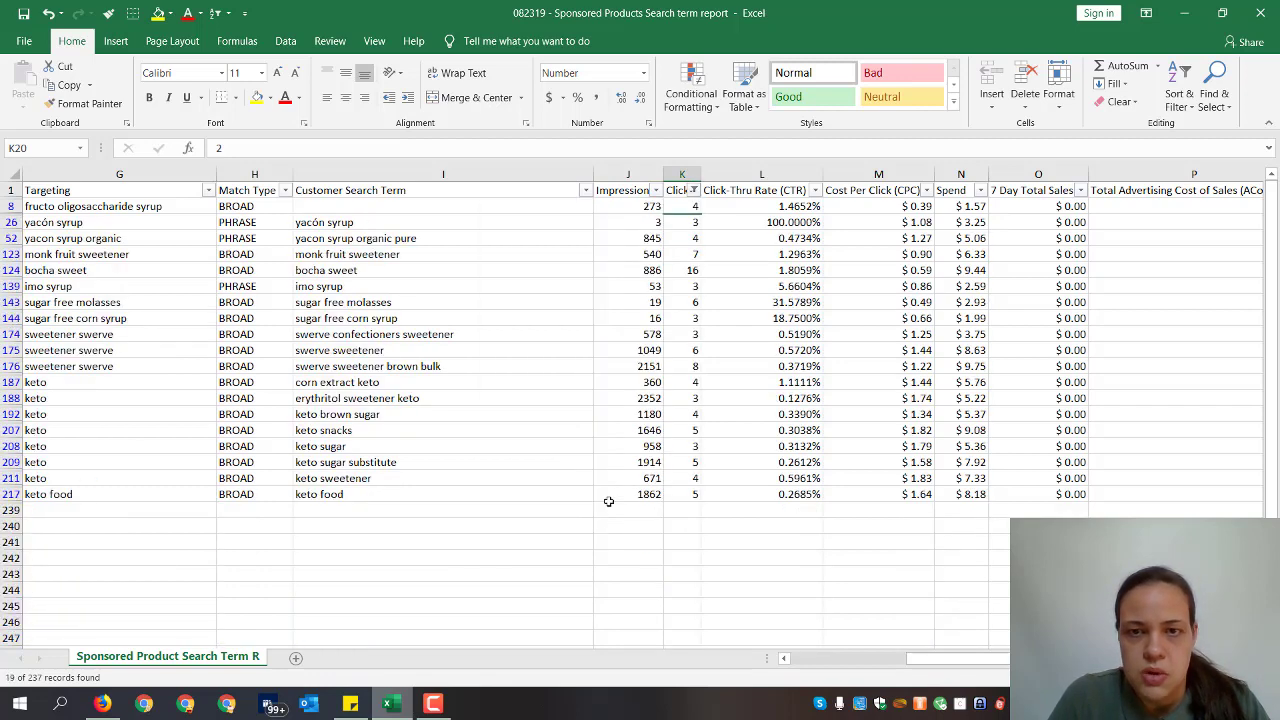
Step: Examine the filtered rows from impressions and cost per click through spend, 7 day sales, orders, units and conversion rate
{"action": "left_click", "coordinate": [652, 381]}
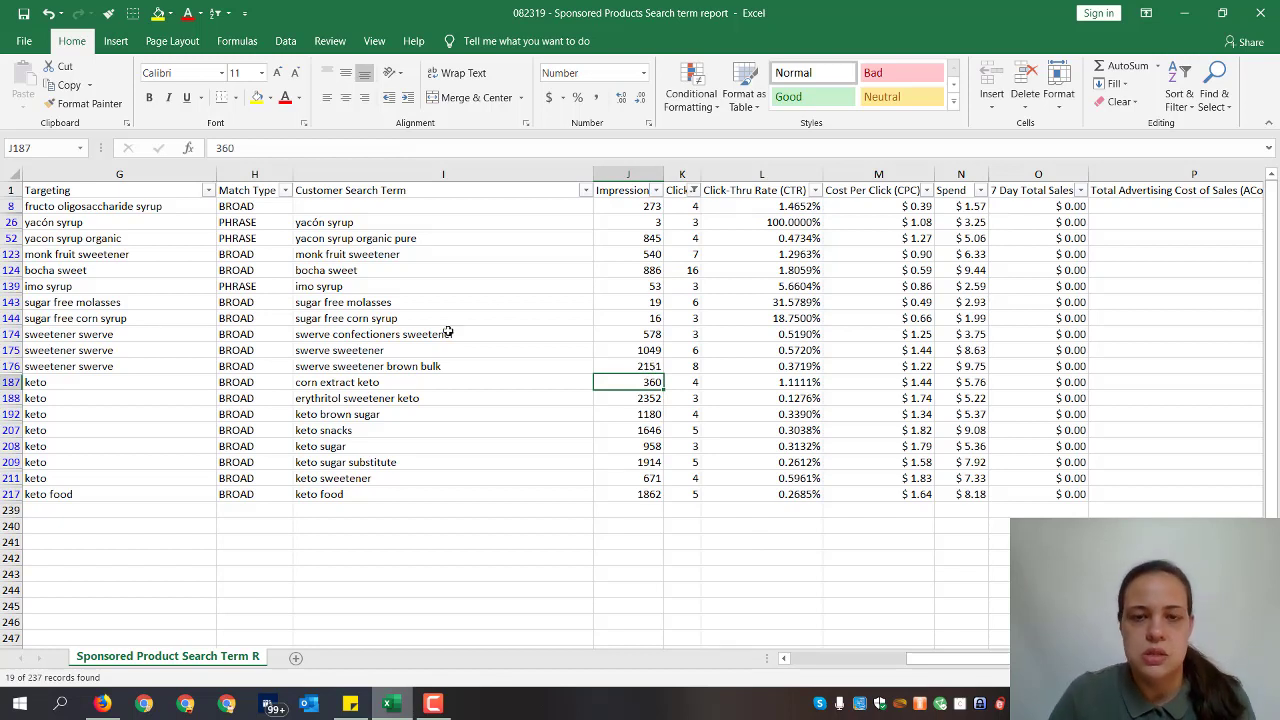
{"action": "key", "text": "Right"}
{"action": "key", "text": "Right"}
{"action": "key", "text": "Right"}
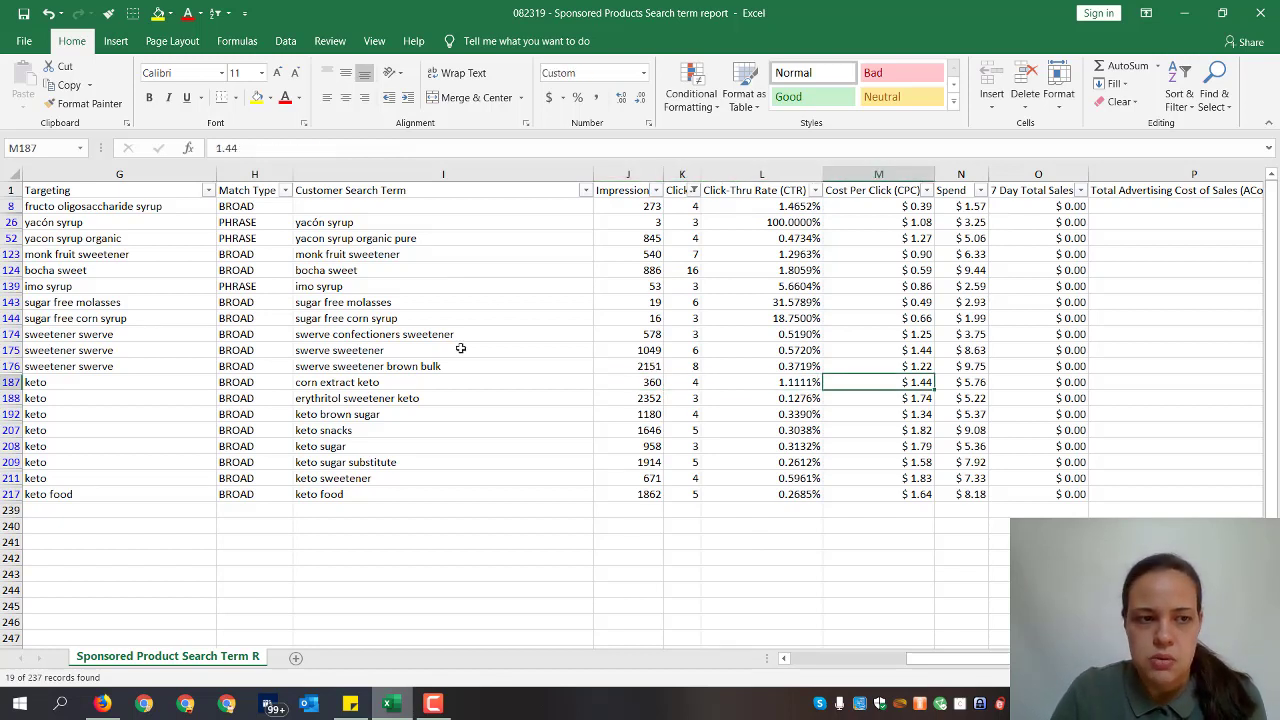
{"action": "left_click", "coordinate": [390, 173]}
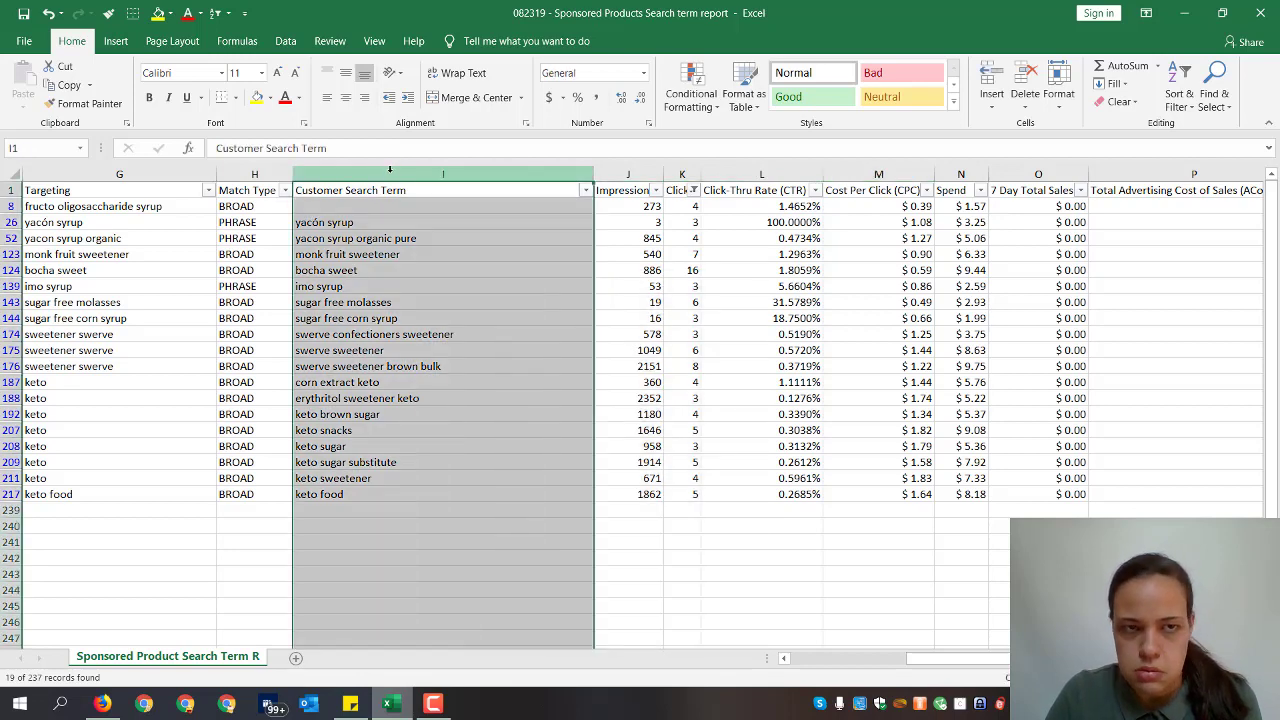
{"action": "left_click", "coordinate": [957, 316]}
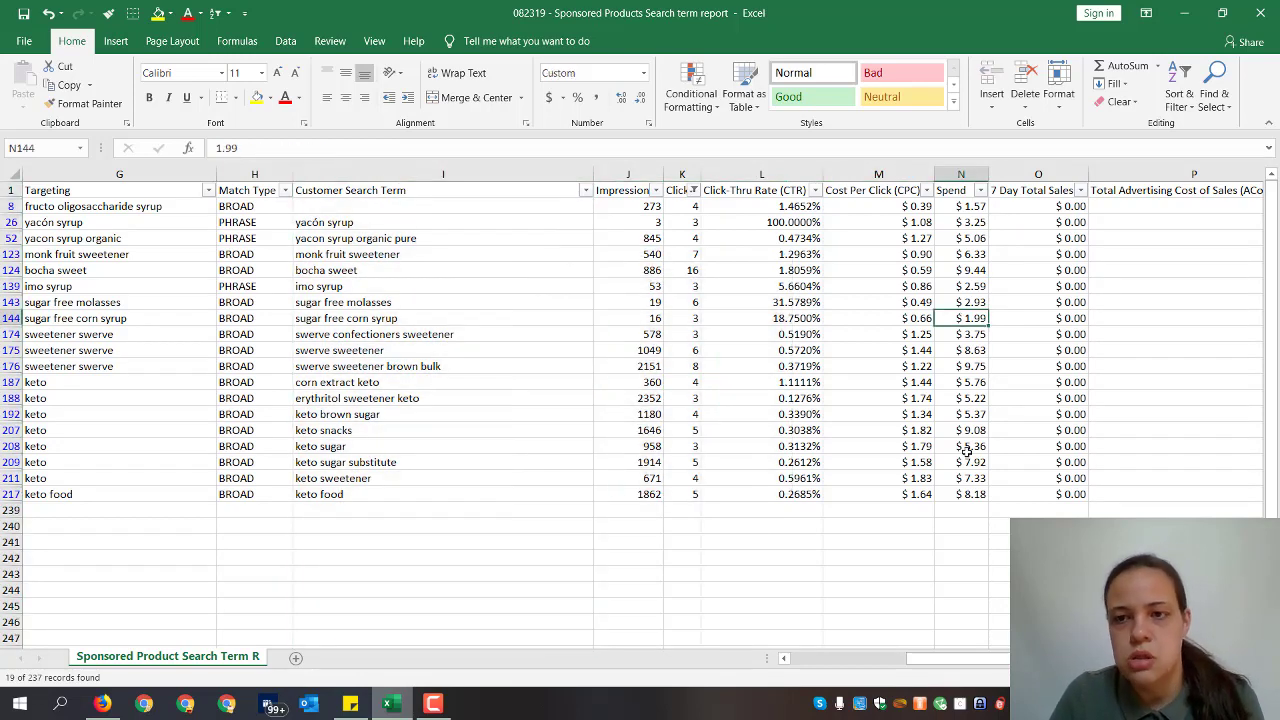
{"action": "key", "text": "Right"}
{"action": "key", "text": "Right"}
{"action": "key", "text": "Right"}
{"action": "key", "text": "Right"}
{"action": "key", "text": "Right"}
{"action": "key", "text": "Right"}
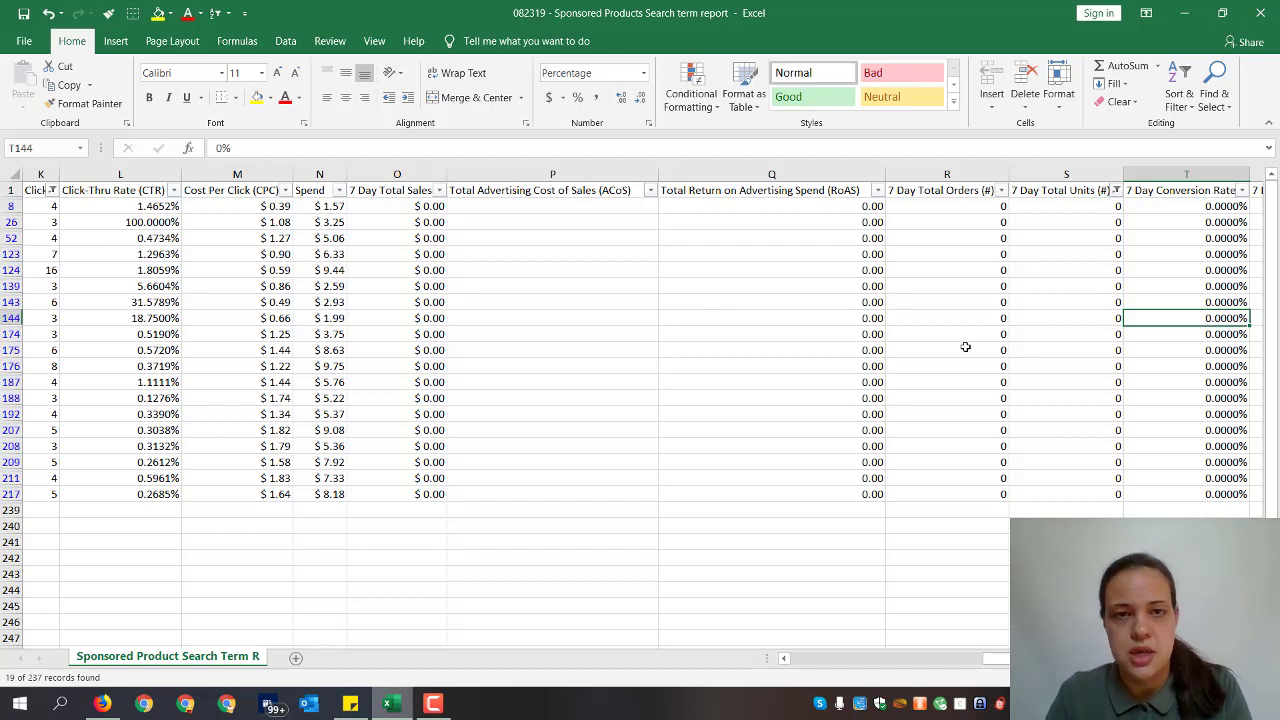
Step: Review the filtered rows back from the conversion rate to their customer search term, match type, targeting and ad group
{"action": "key", "text": "Left"}
{"action": "key", "text": "Left"}
{"action": "key", "text": "Left"}
{"action": "key", "text": "Left"}
{"action": "key", "text": "Left"}
{"action": "key", "text": "Left"}
{"action": "key", "text": "Left"}
{"action": "key", "text": "Left"}
{"action": "key", "text": "Left"}
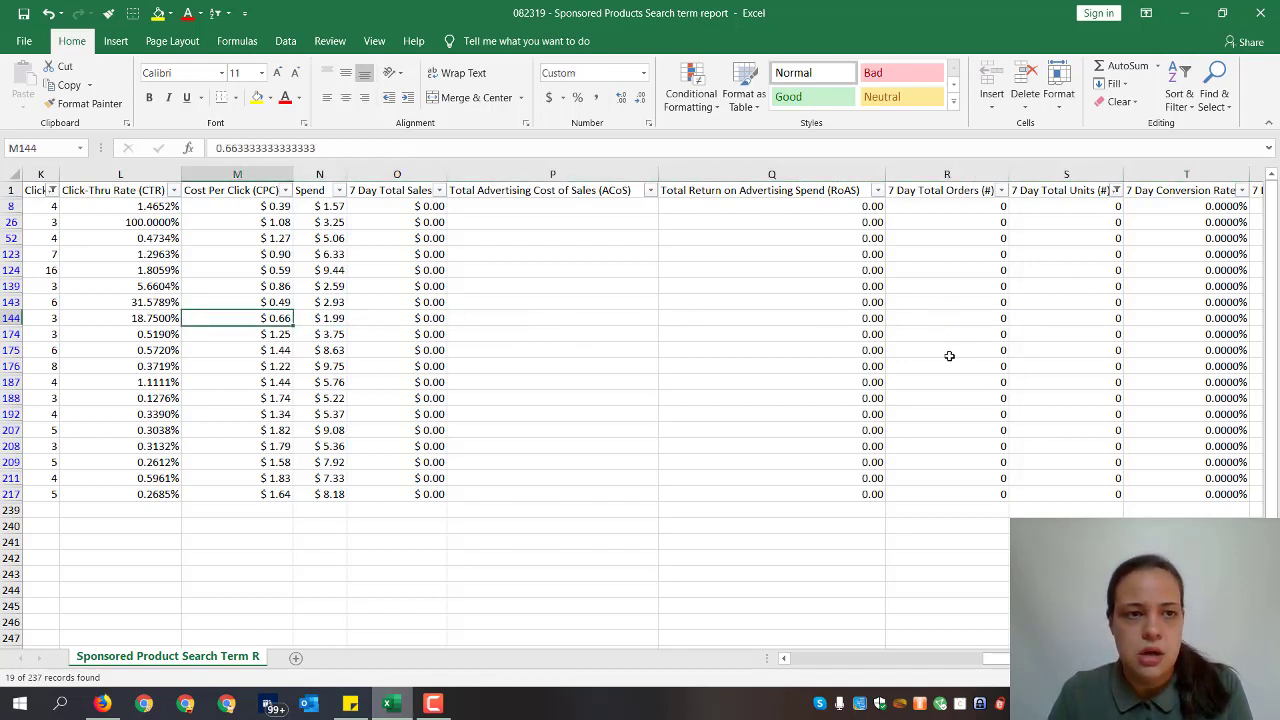
{"action": "key", "text": "Left"}
{"action": "key", "text": "Left"}
{"action": "key", "text": "Left"}
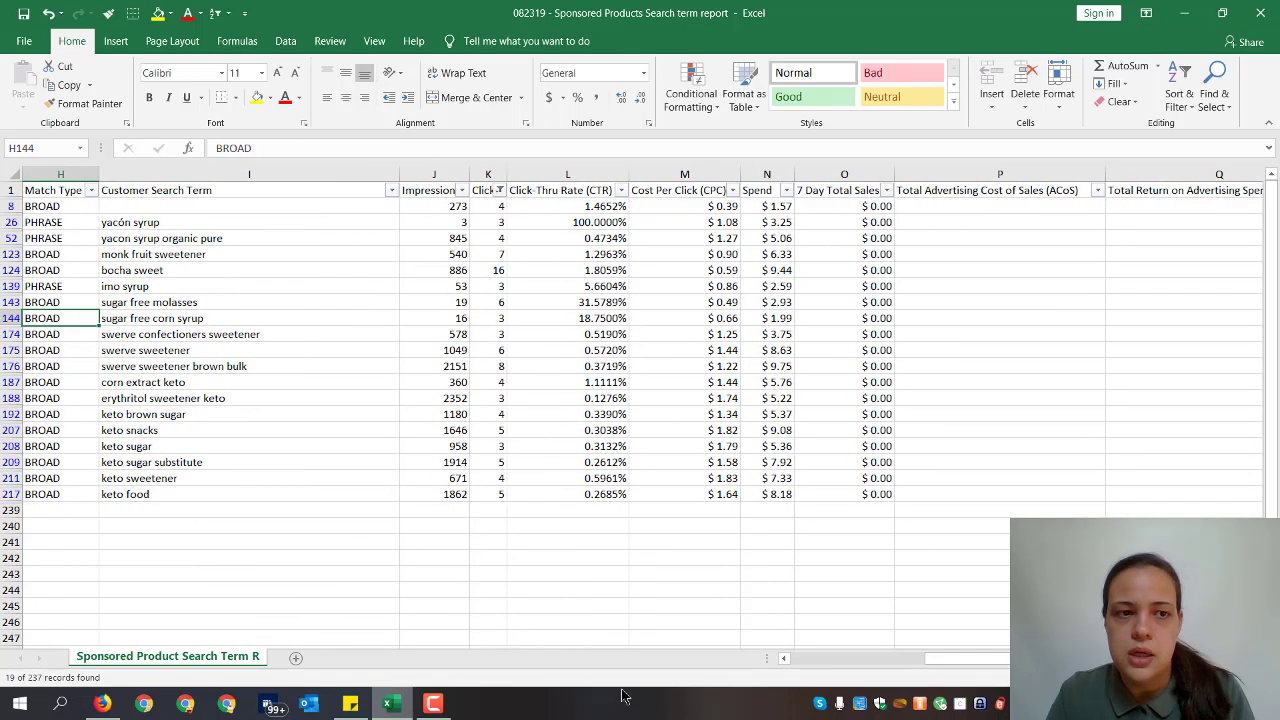
{"action": "key", "text": "Left"}
{"action": "key", "text": "Left"}
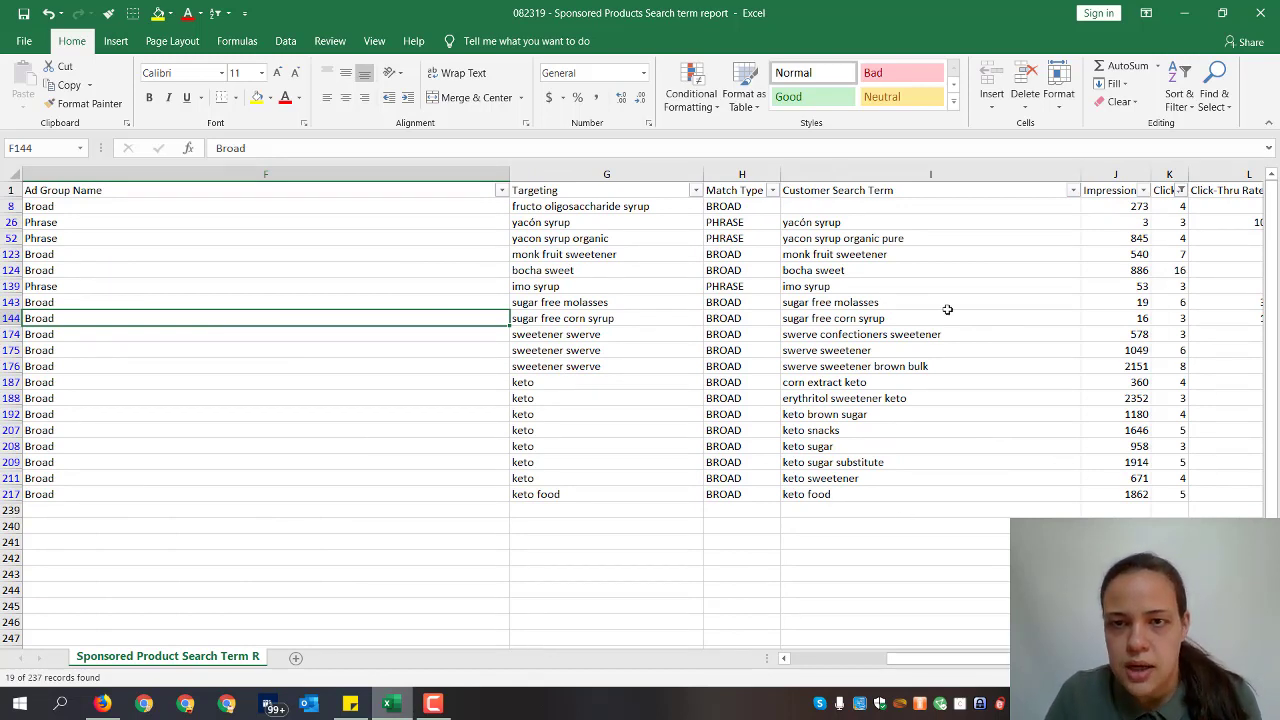
{"action": "left_click", "coordinate": [916, 253]}
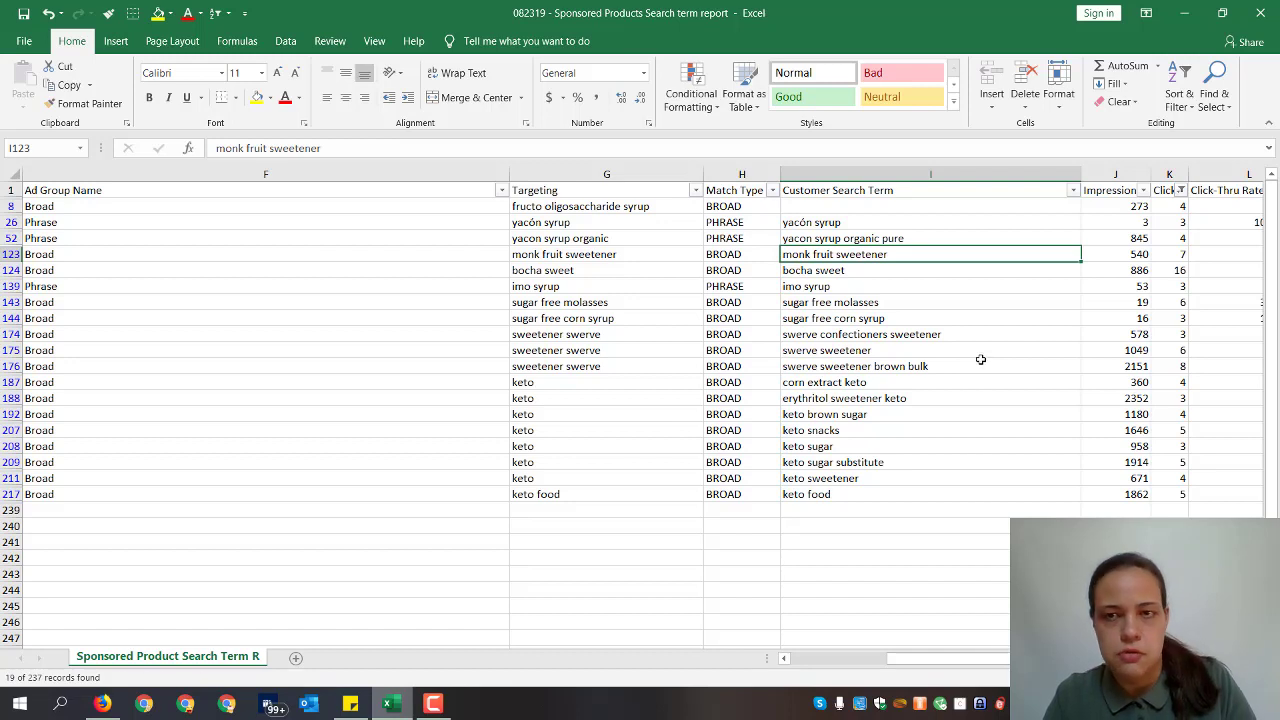
{"action": "key", "text": "ctrl+c"}
{"action": "left_click_drag", "start_coordinate": [850, 222], "coordinate": [851, 240]}
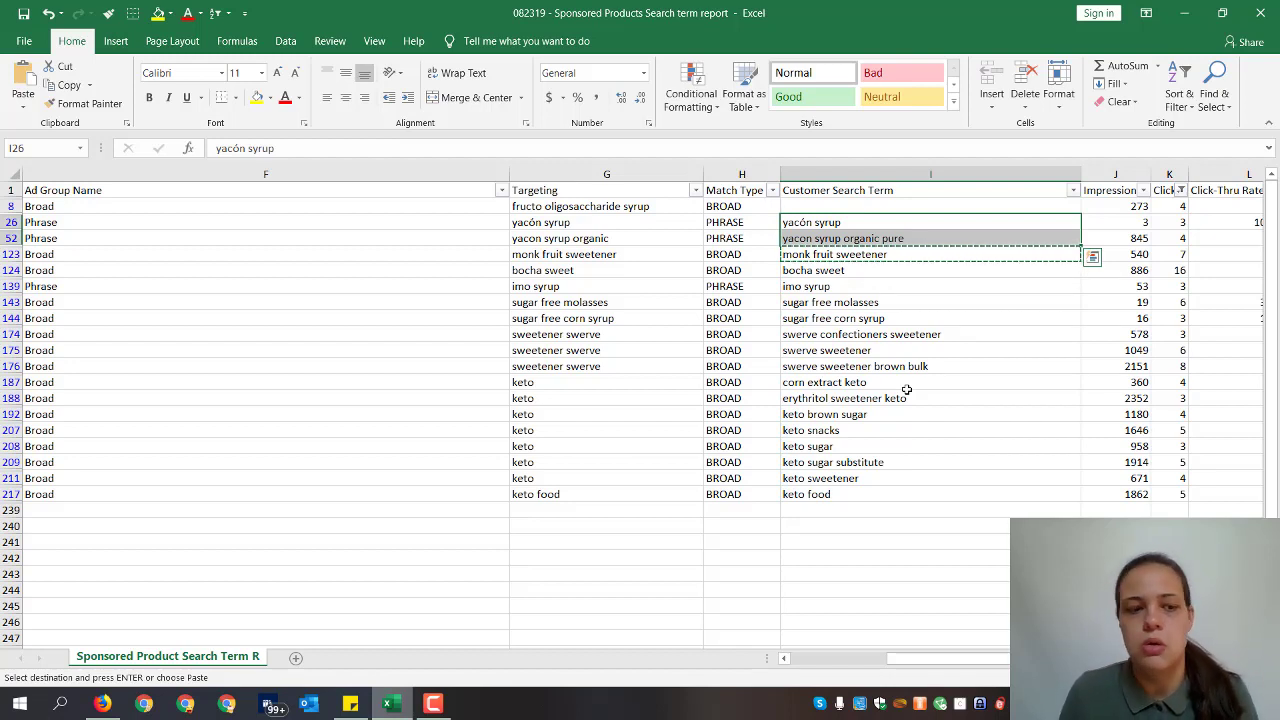
{"action": "key", "text": "Escape"}
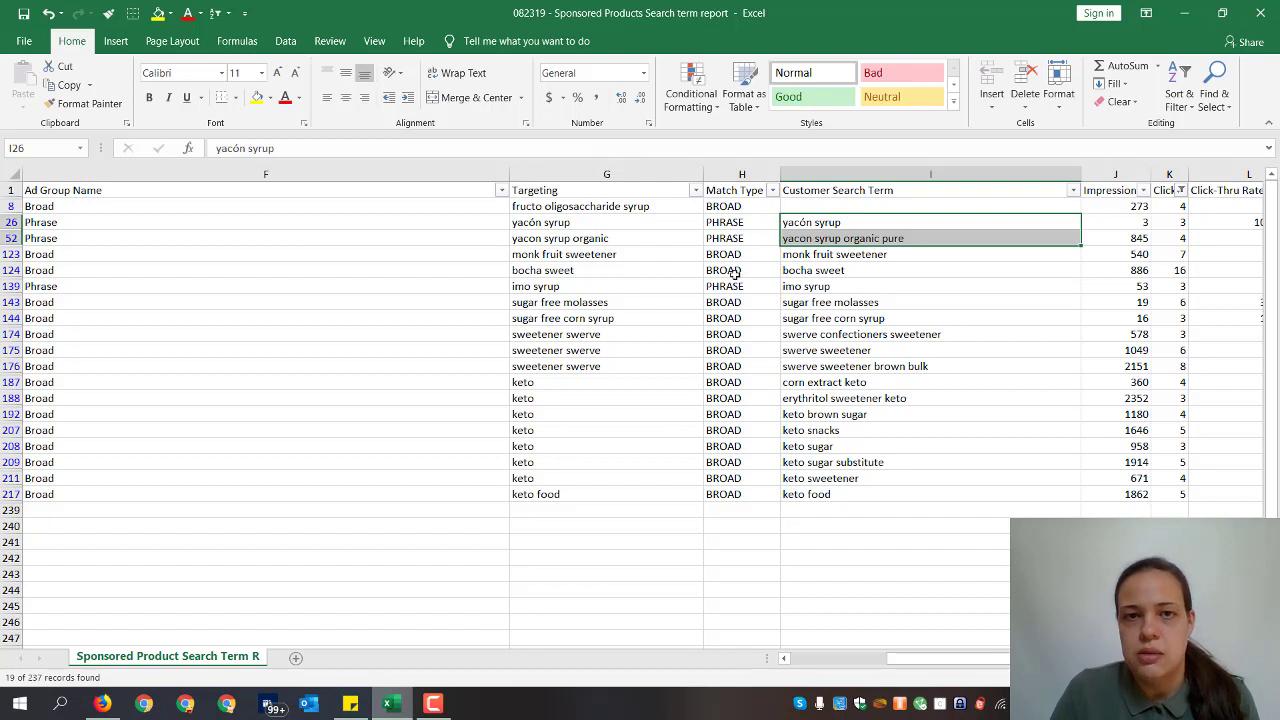
Step: Compare the targeting with the customer search term in the two yacon syrup rows and check the impressions of "yacon syrup organic pure"
{"action": "left_click", "coordinate": [587, 224]}
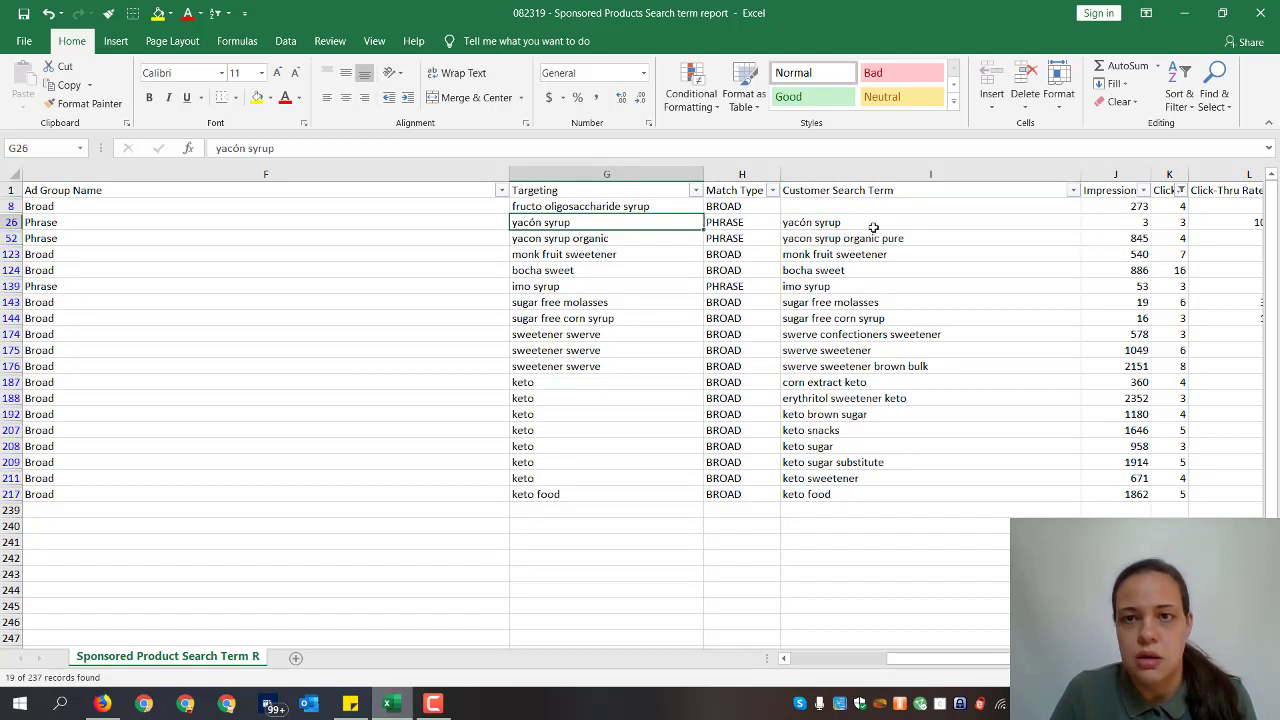
{"action": "left_click", "coordinate": [871, 224]}
{"action": "left_click", "coordinate": [568, 224]}
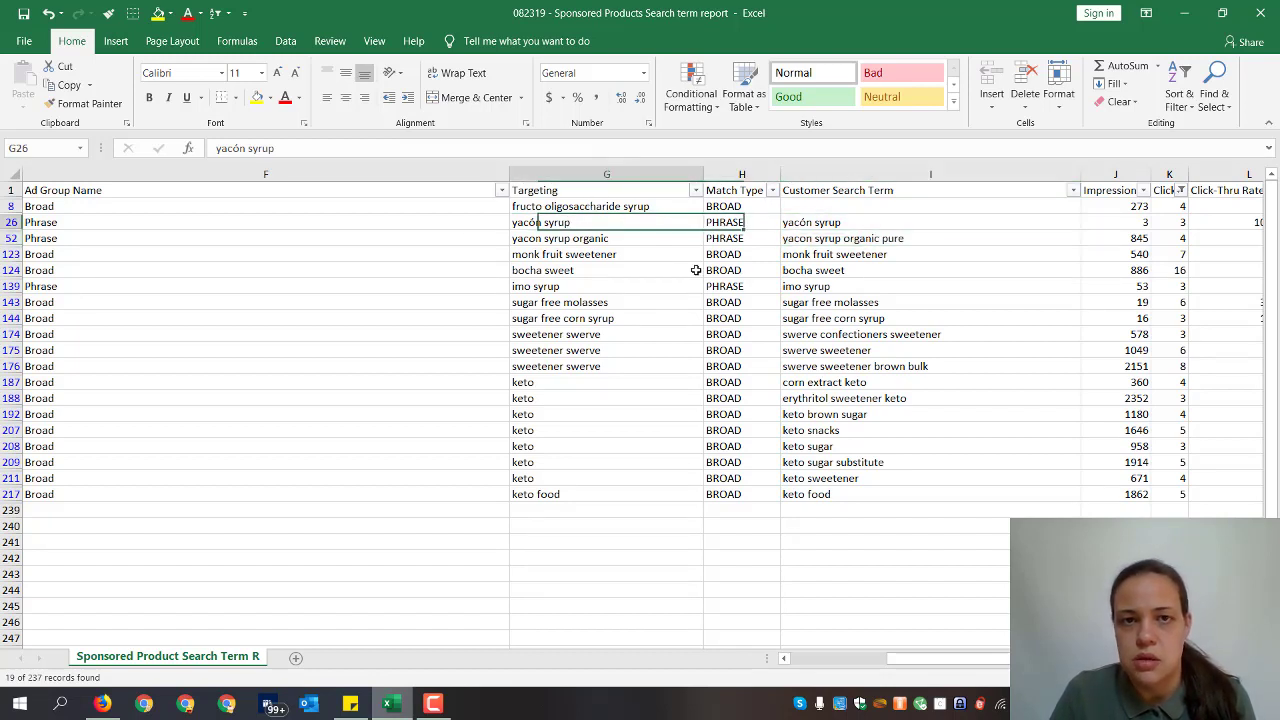
{"action": "left_click", "coordinate": [887, 224]}
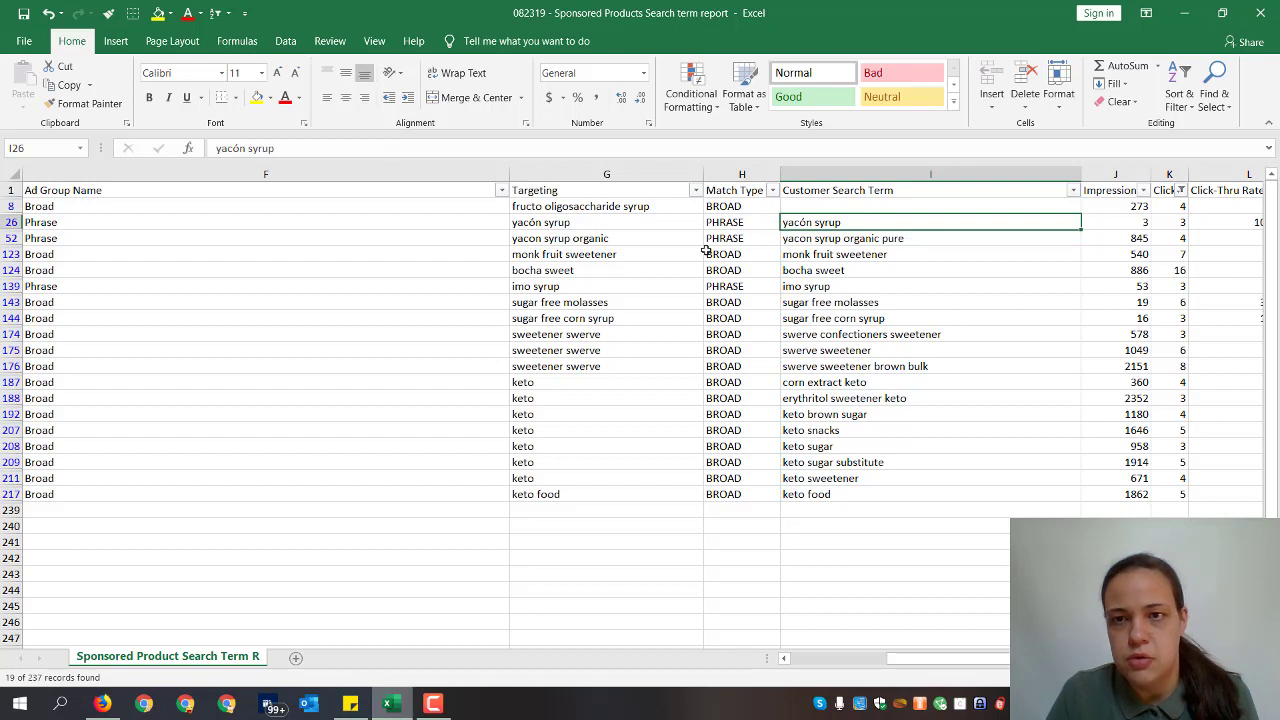
{"action": "left_click", "coordinate": [596, 240]}
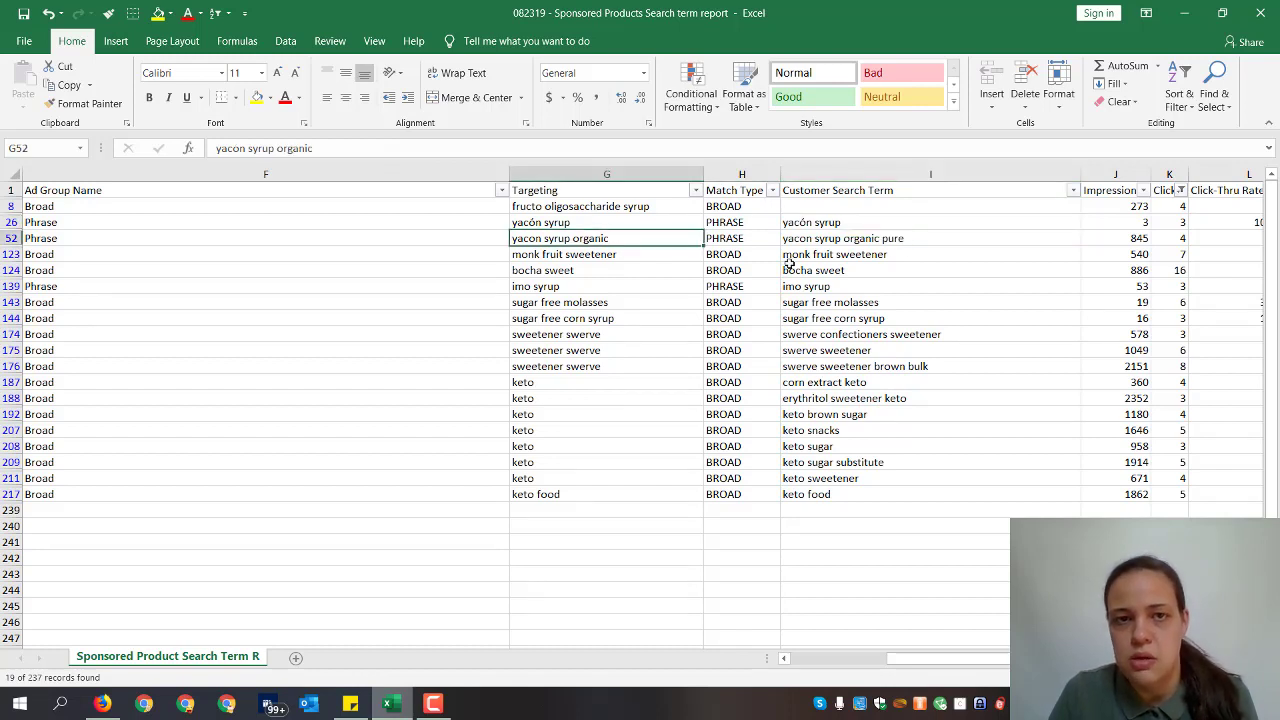
{"action": "left_click", "coordinate": [846, 240]}
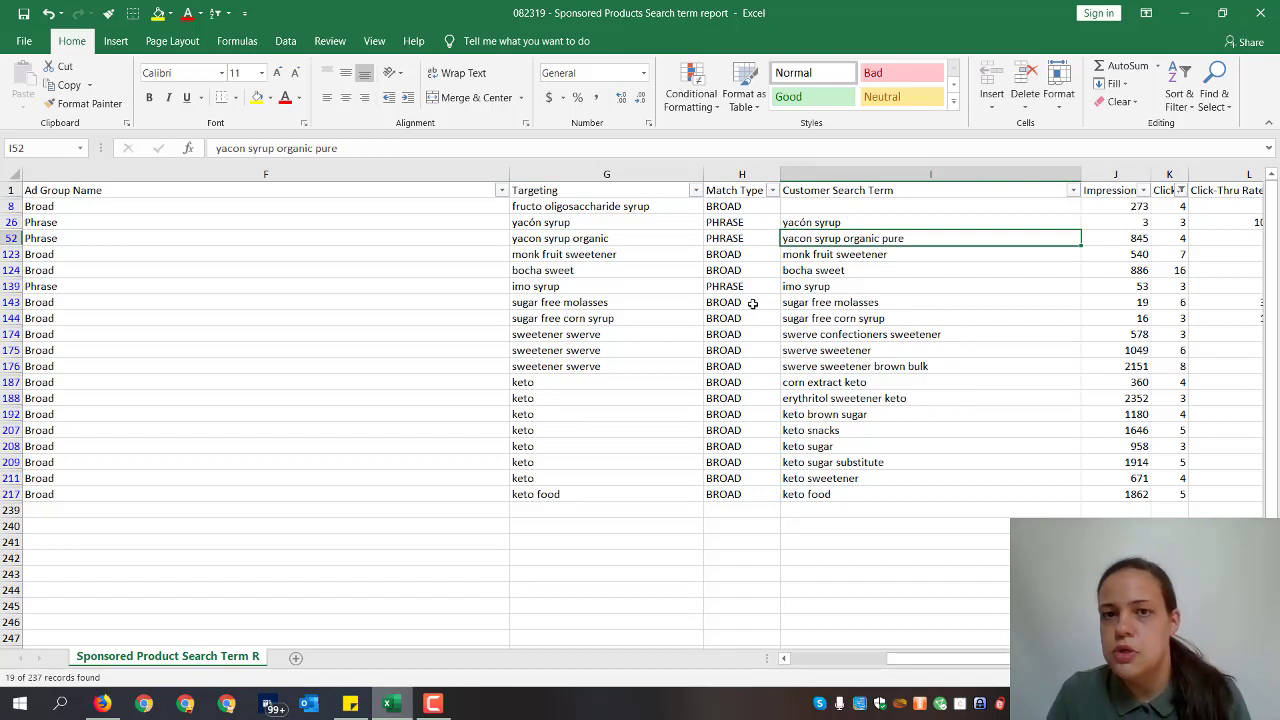
{"action": "left_click", "coordinate": [1134, 238]}
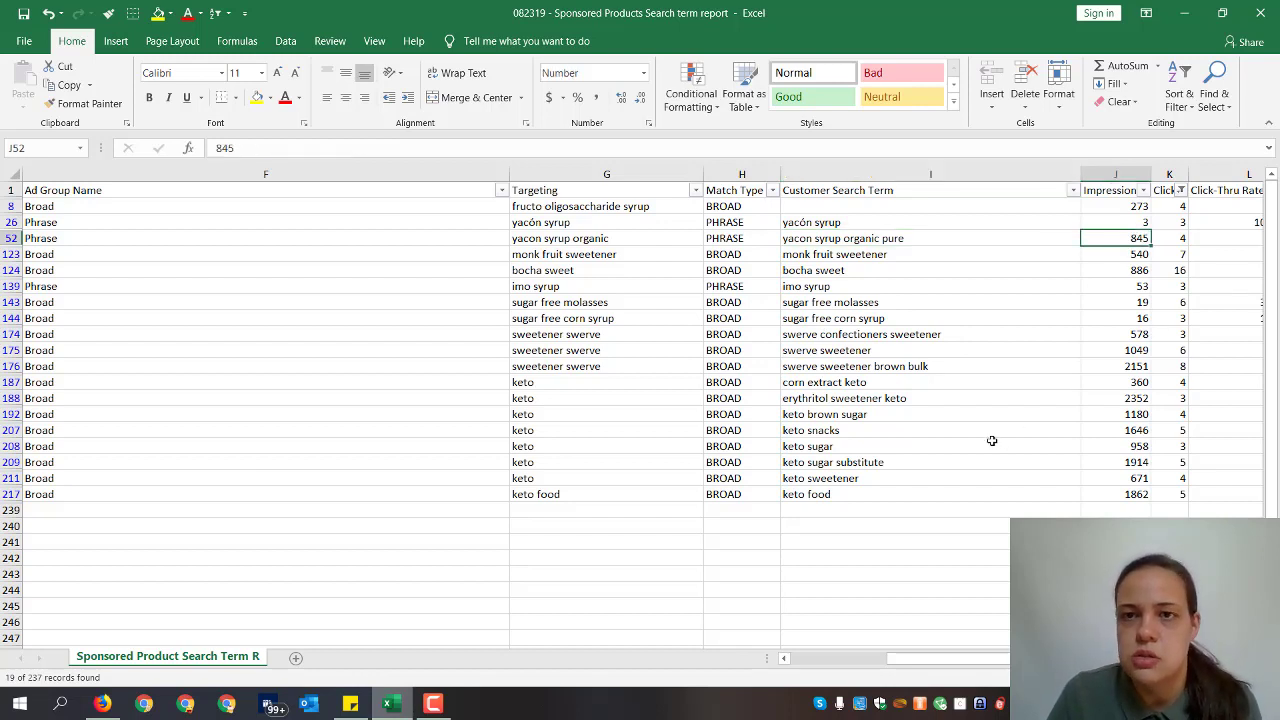
Step: Clear the customer search terms "yacón syrup" and "yacon syrup organic pure" from their cells
{"action": "left_click_drag", "start_coordinate": [892, 240], "coordinate": [890, 222]}
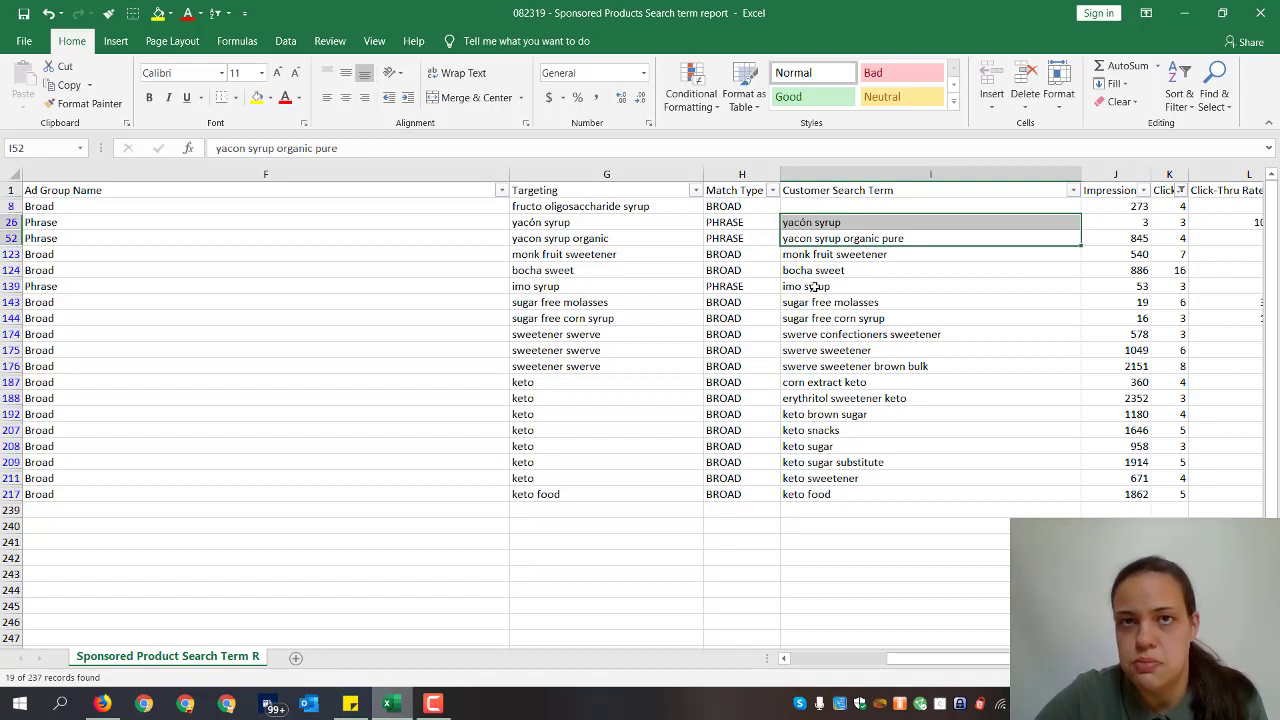
{"action": "key", "text": "Delete"}
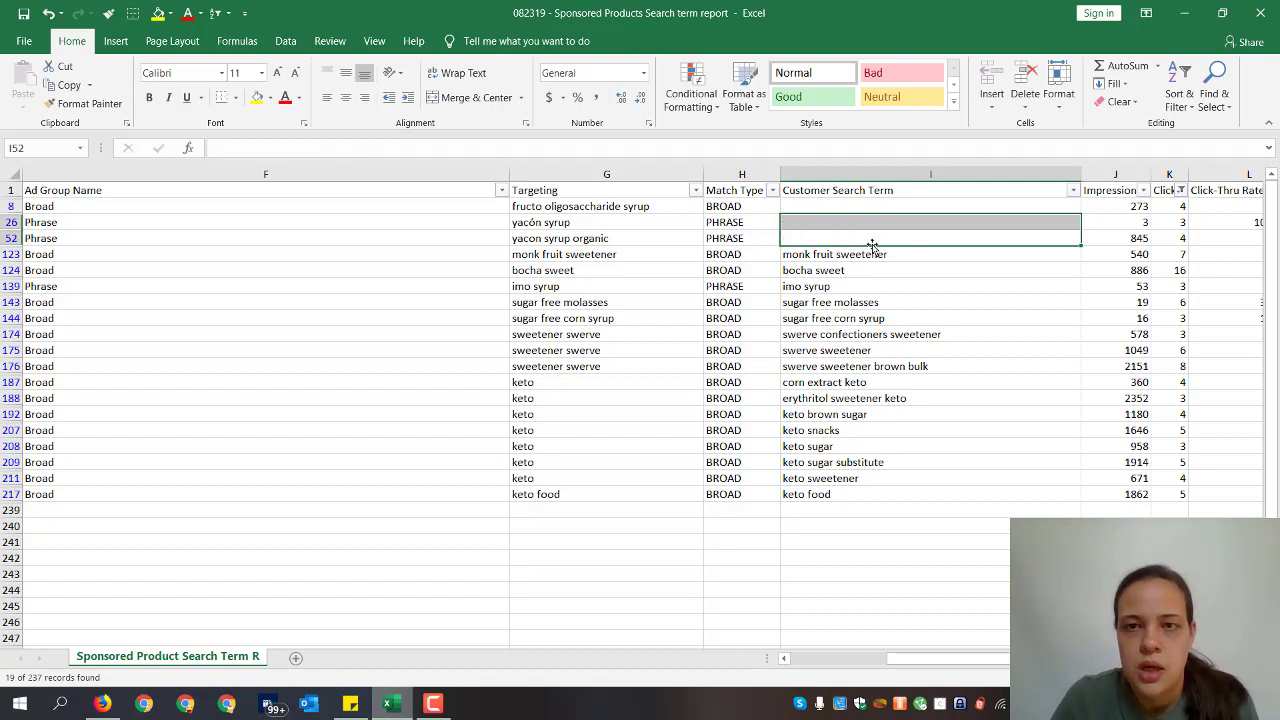
Step: Copy the customer search term "monk fruit sweetener", switch to Amazon in Firefox and search for it in place of the previous query
{"action": "key", "text": "Down"}
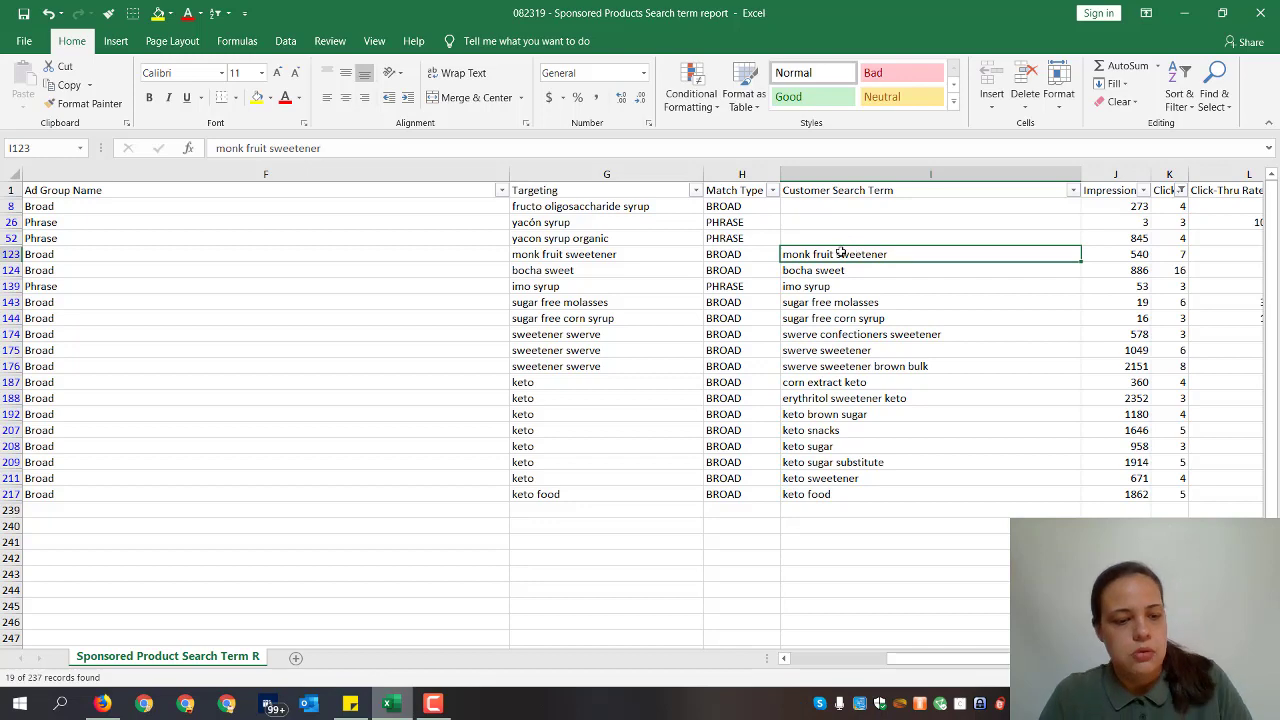
{"action": "key", "text": "ctrl+c"}
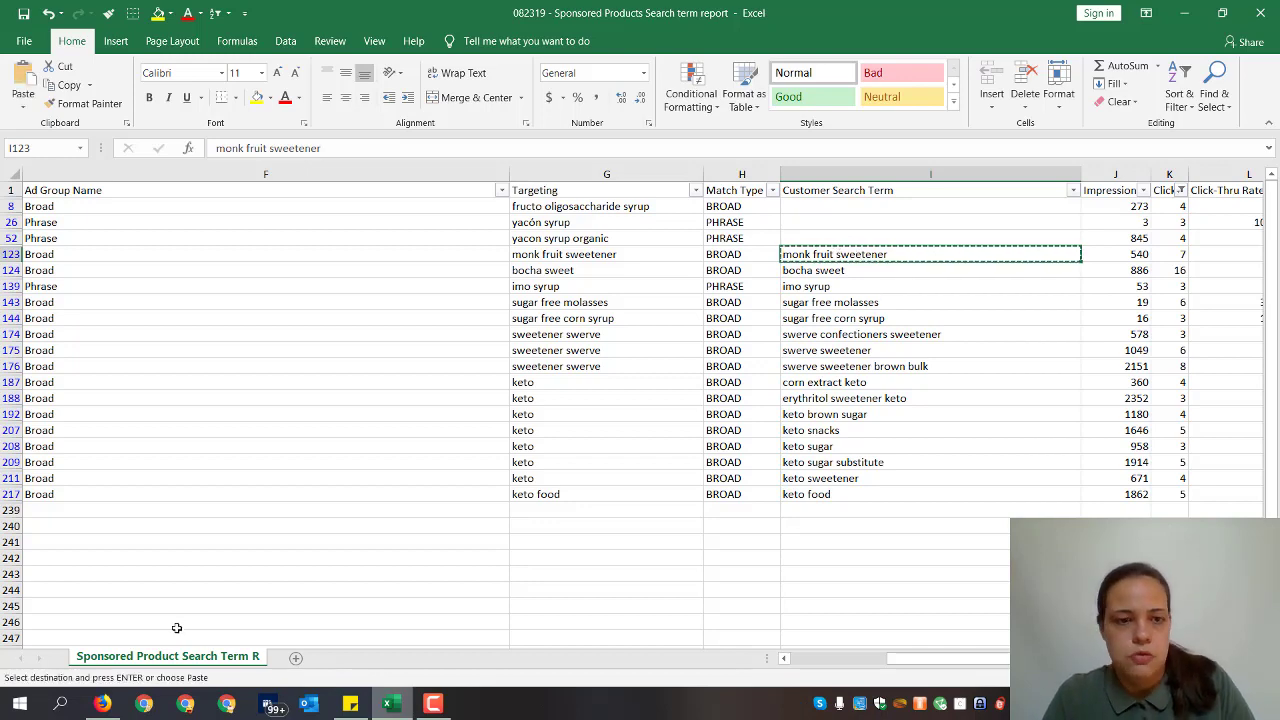
{"action": "left_click", "coordinate": [90, 708]}
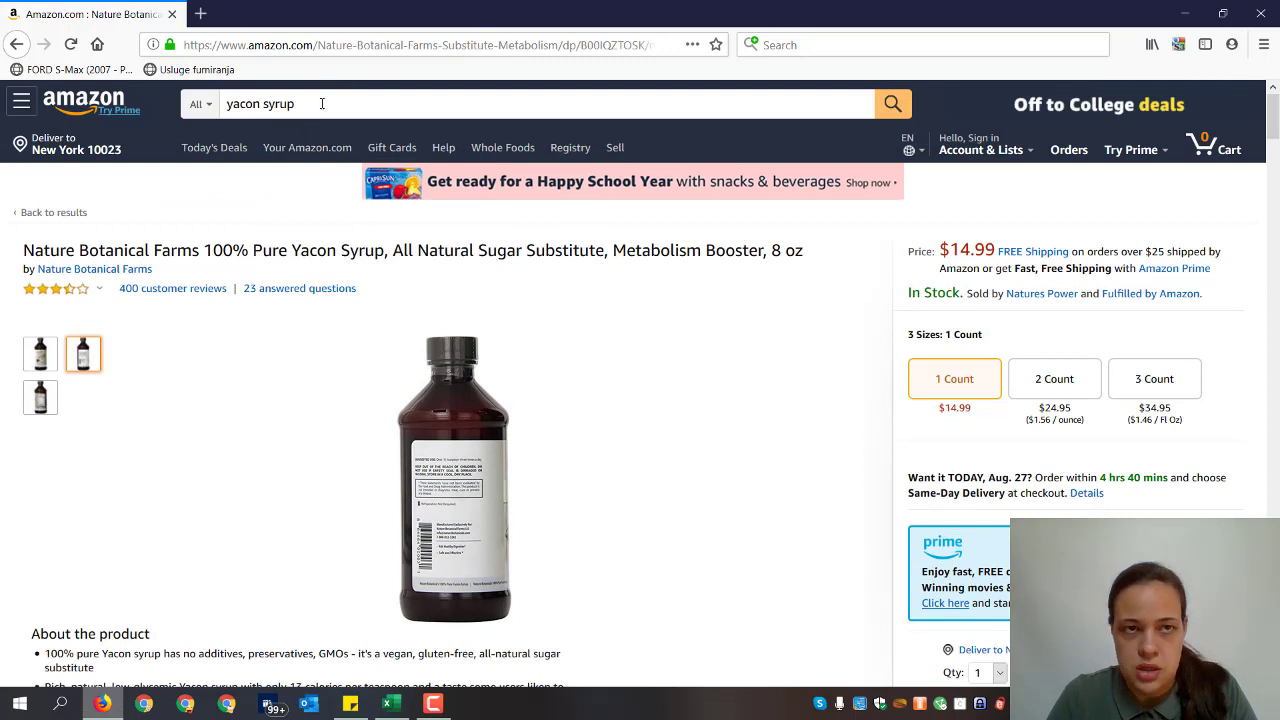
{"action": "left_click", "coordinate": [320, 102]}
{"action": "key", "text": "ctrl+a"}
{"action": "key", "text": "BackSpace"}
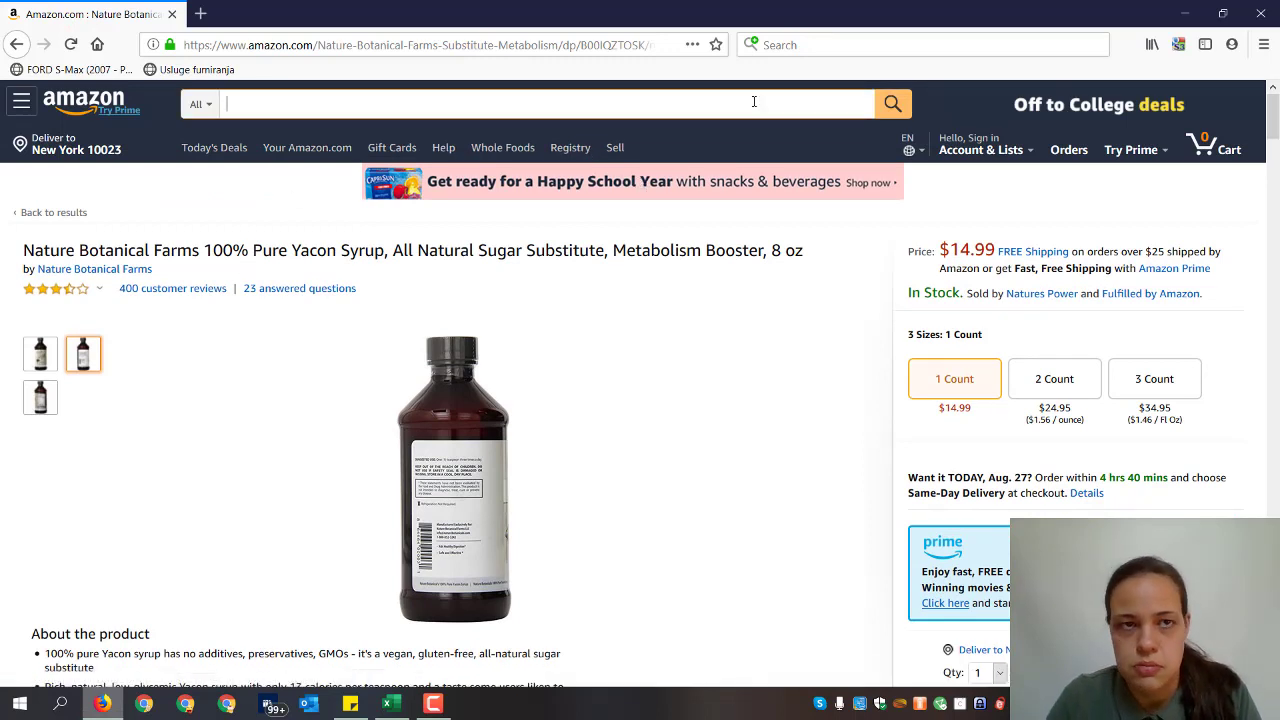
{"action": "type", "text": "monk fruit sweetener"}
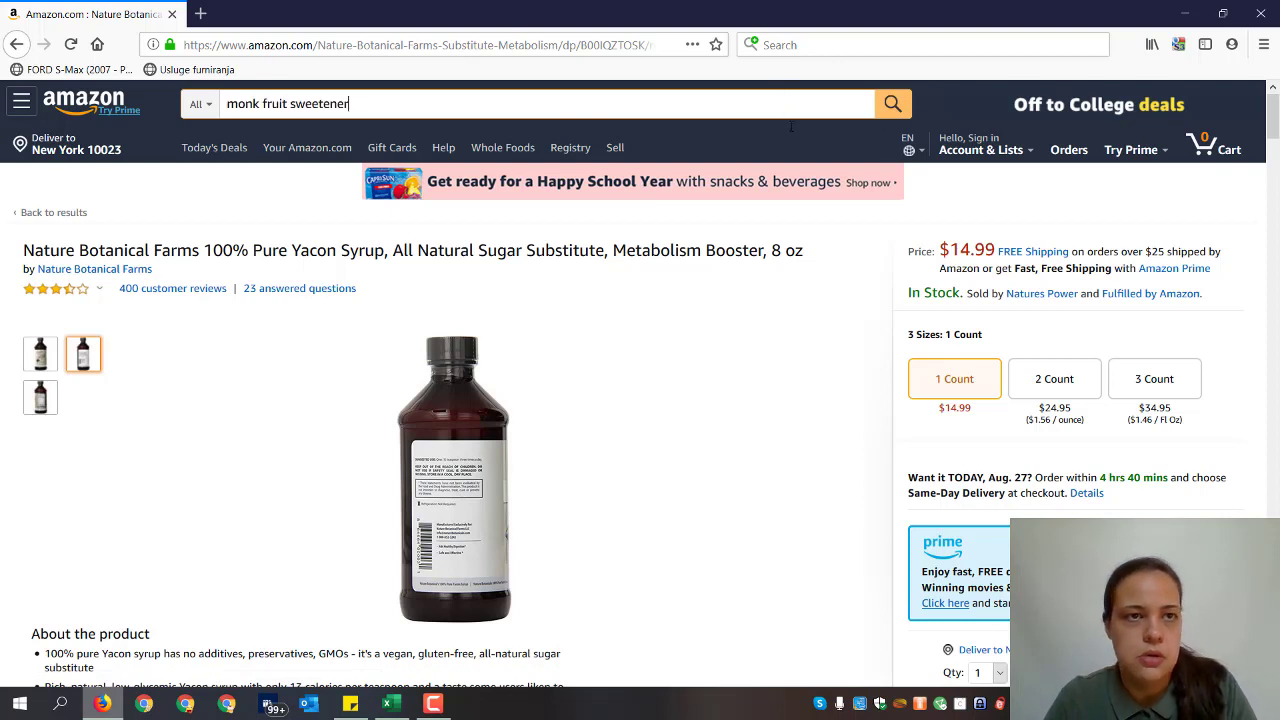
{"action": "left_click", "coordinate": [898, 103]}
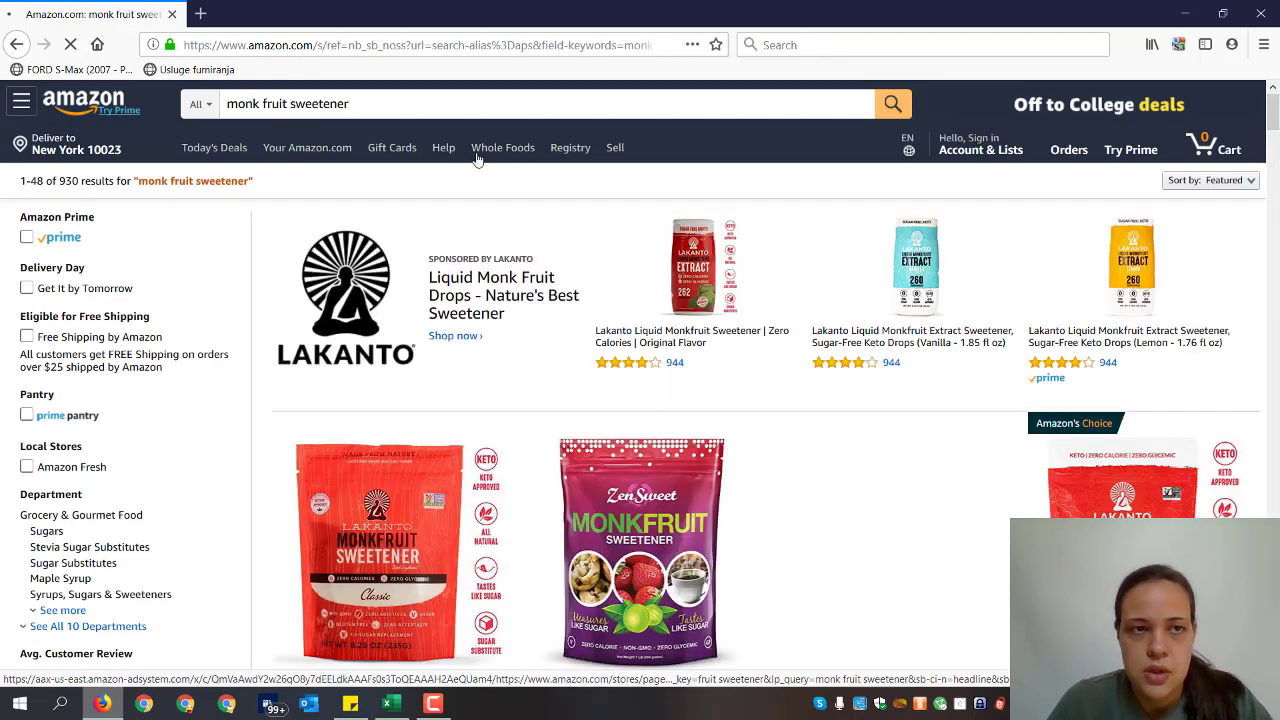
Step: Examine the sponsored and organic products in the search results to judge how relevant the term is
{"action": "scroll", "coordinate": [645, 325], "scroll_direction": "down", "scroll_amount": 2}
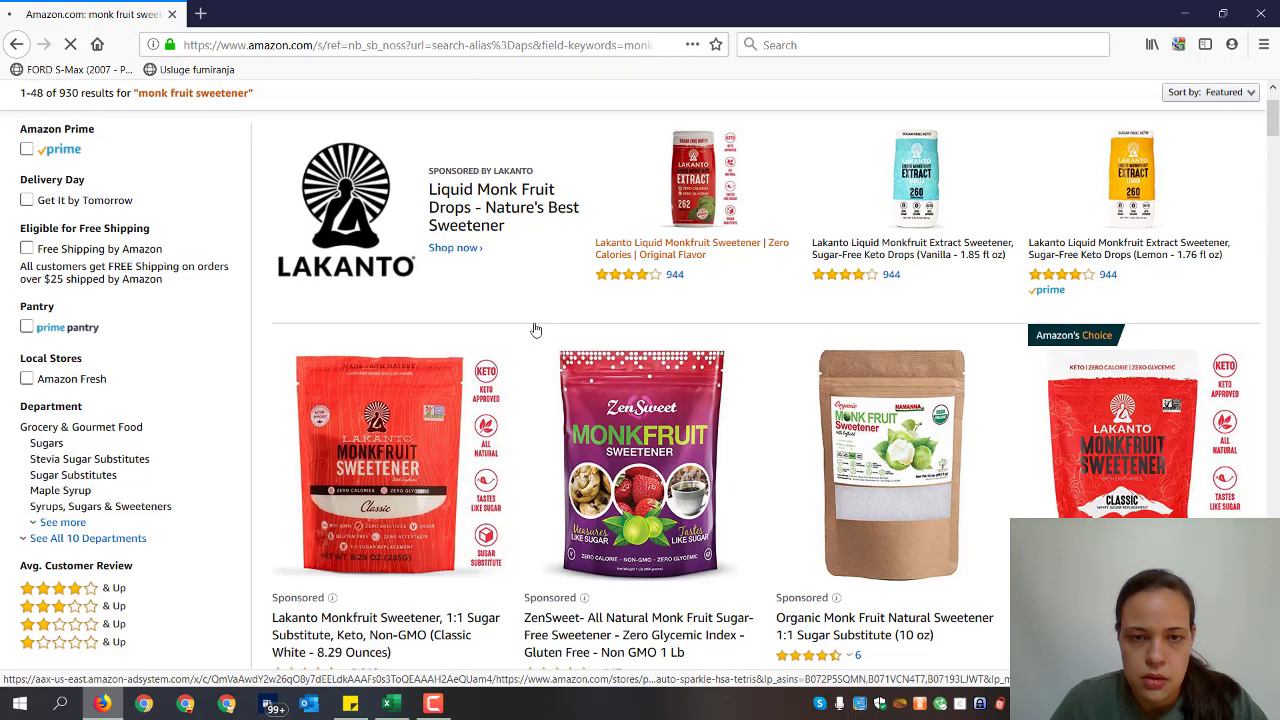
{"action": "scroll", "coordinate": [536, 320], "scroll_direction": "down", "scroll_amount": 2}
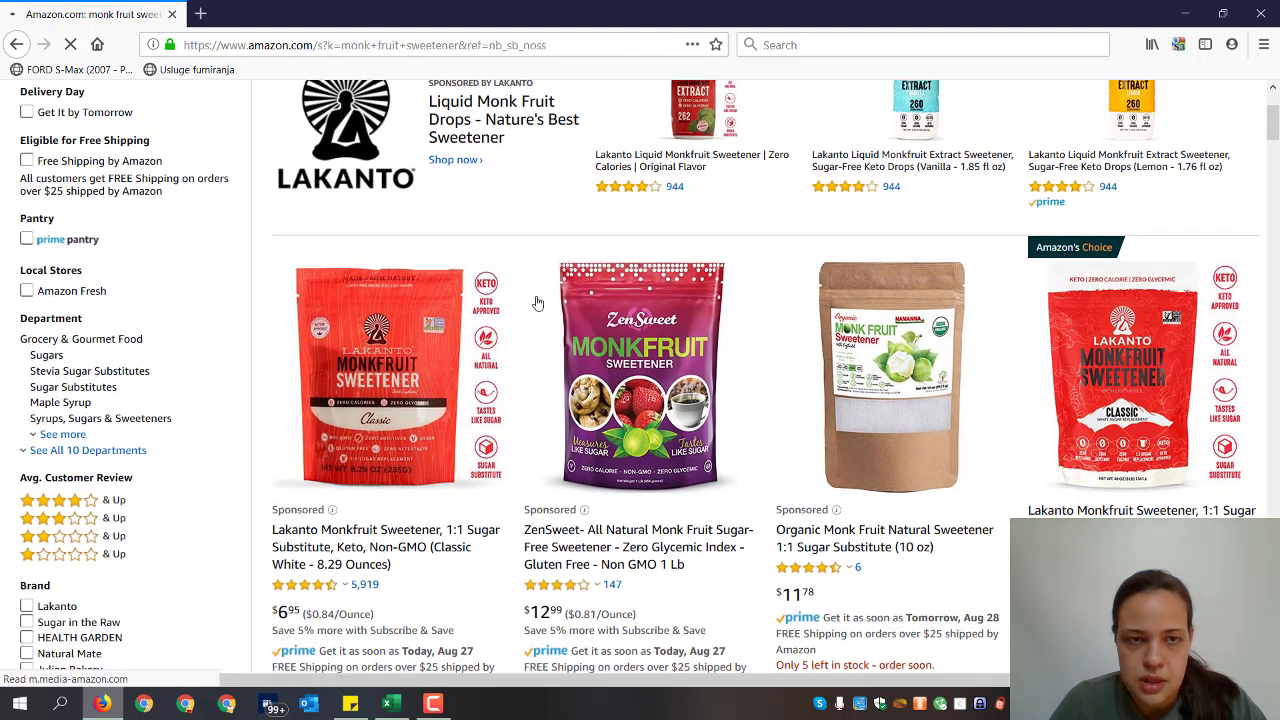
{"action": "scroll", "coordinate": [860, 320], "scroll_direction": "down", "scroll_amount": 3}
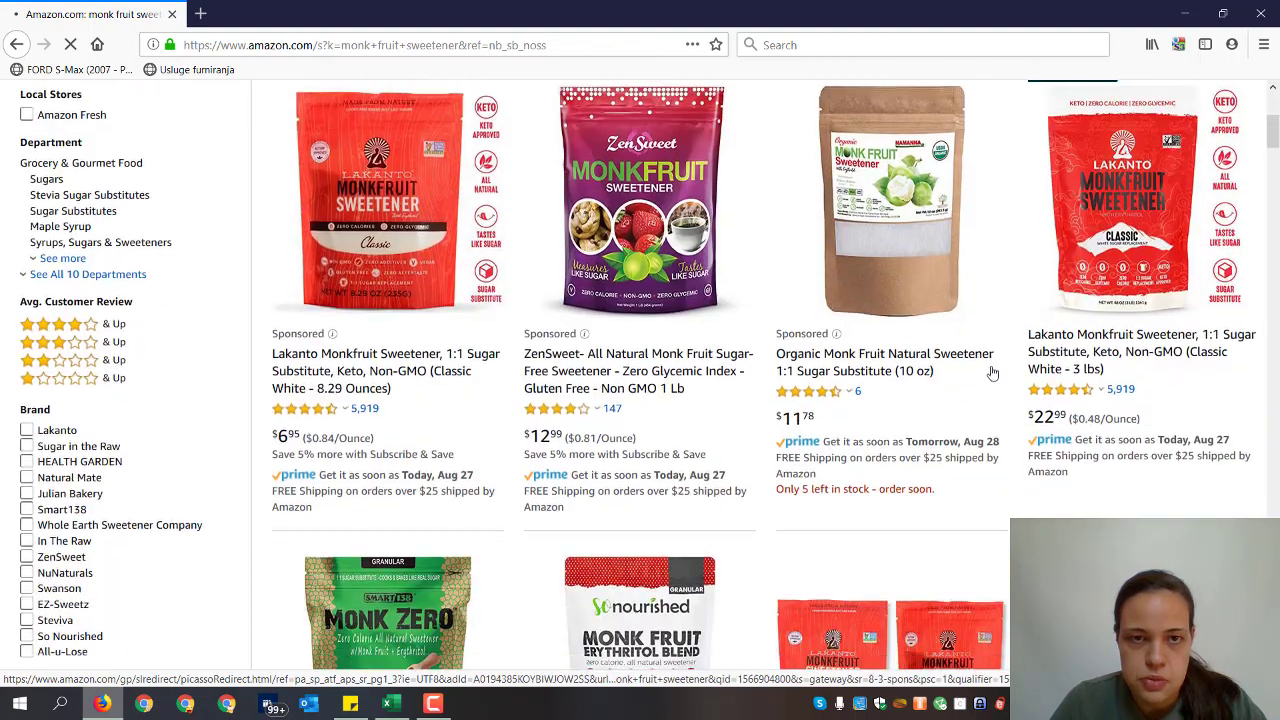
{"action": "scroll", "coordinate": [1215, 445], "scroll_direction": "up", "scroll_amount": 3}
{"action": "scroll", "coordinate": [1215, 445], "scroll_direction": "down", "scroll_amount": 3}
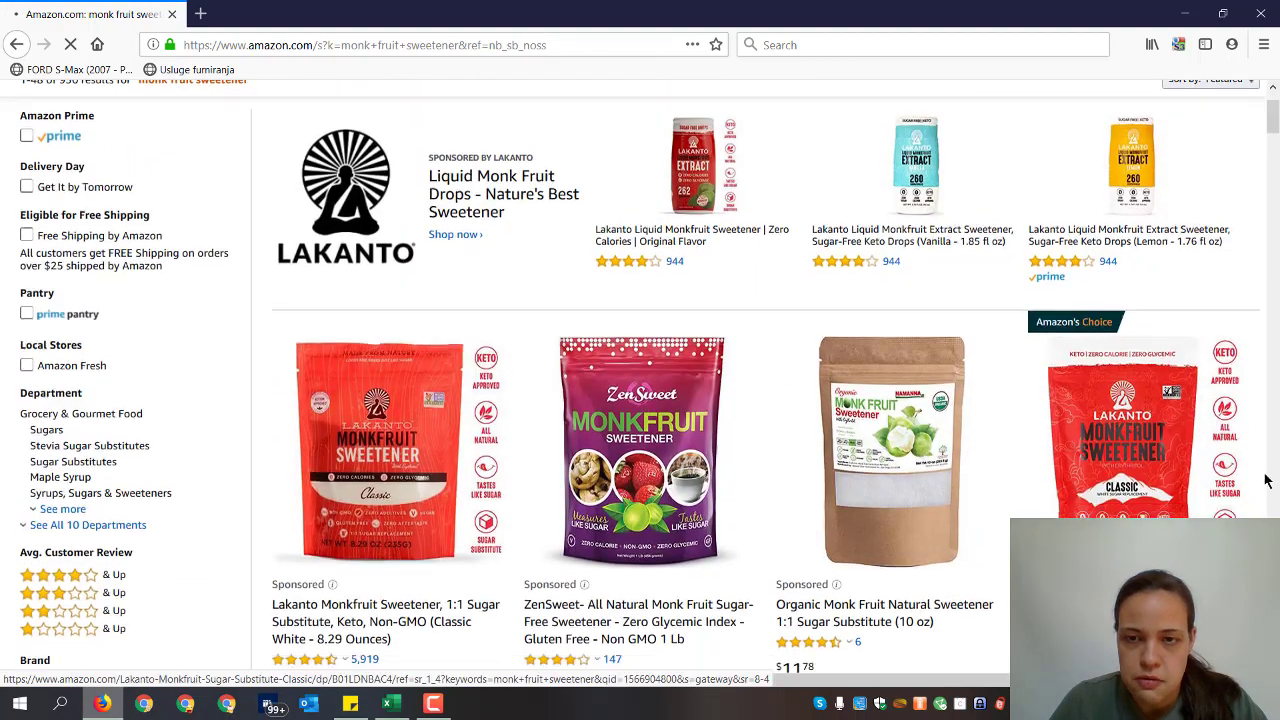
{"action": "scroll", "coordinate": [1197, 452], "scroll_direction": "down", "scroll_amount": 8}
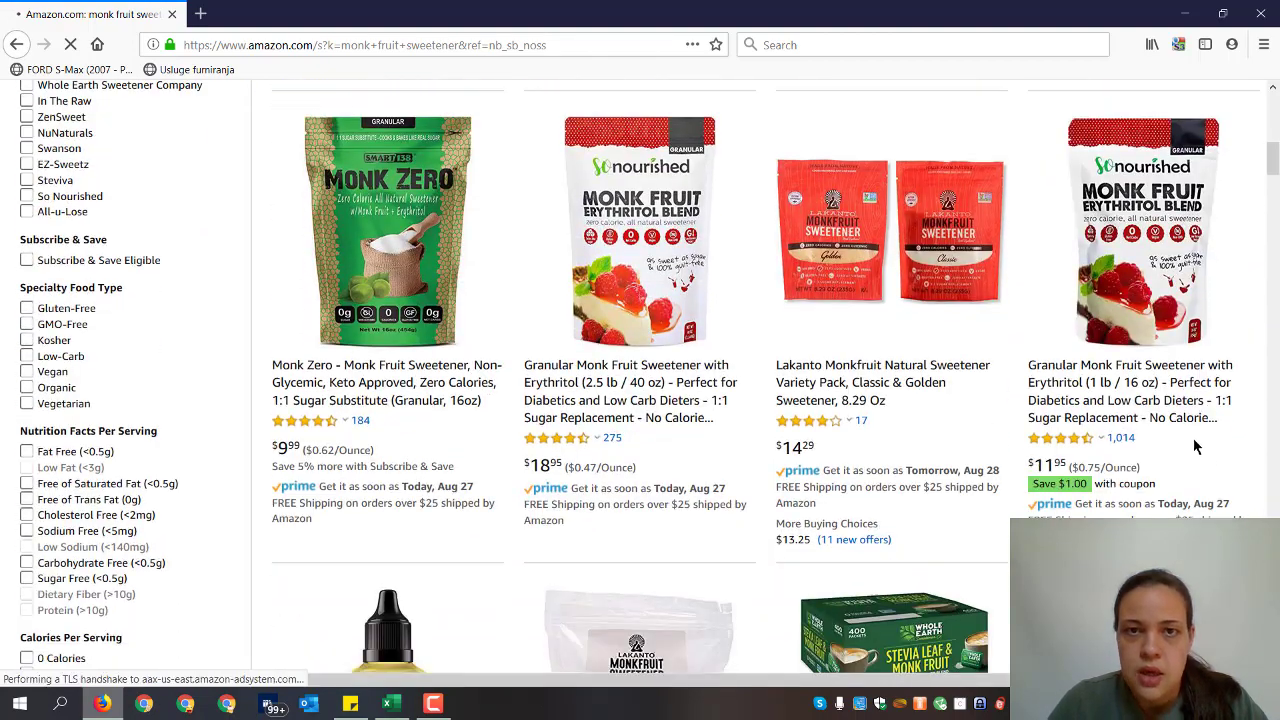
{"action": "scroll", "coordinate": [1120, 440], "scroll_direction": "down", "scroll_amount": 6}
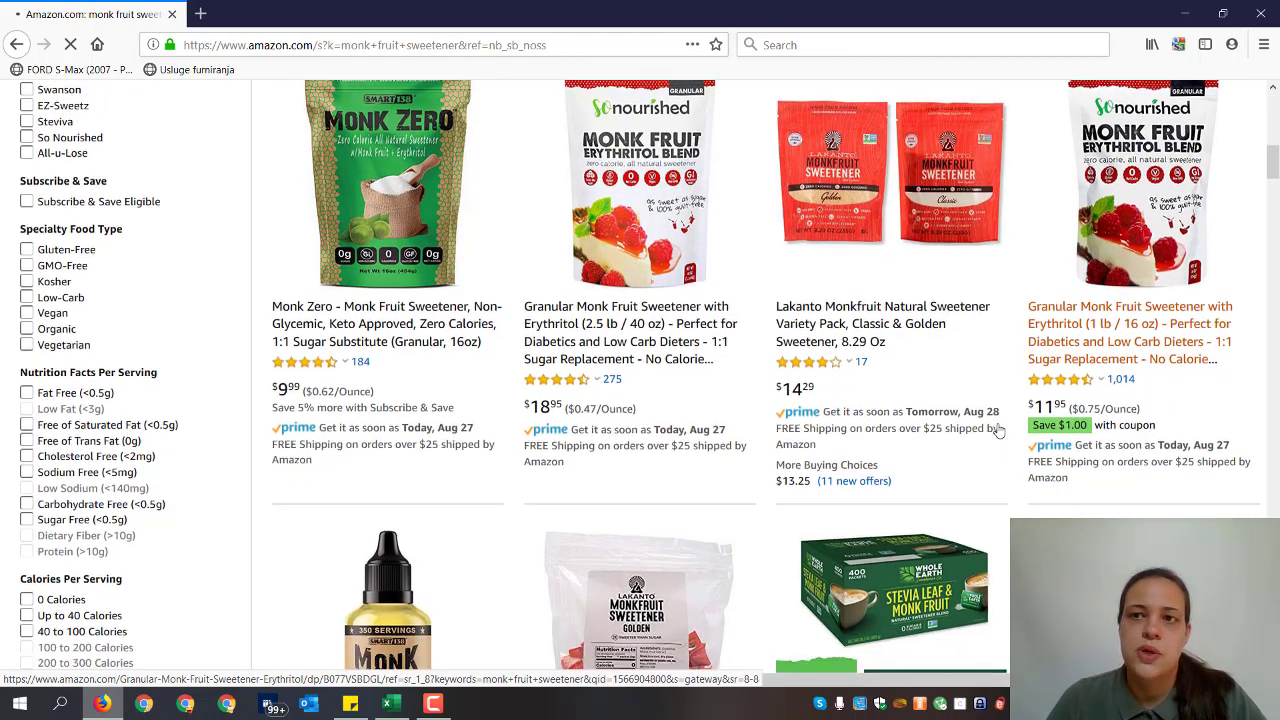
{"action": "scroll", "coordinate": [975, 432], "scroll_direction": "up", "scroll_amount": 10}
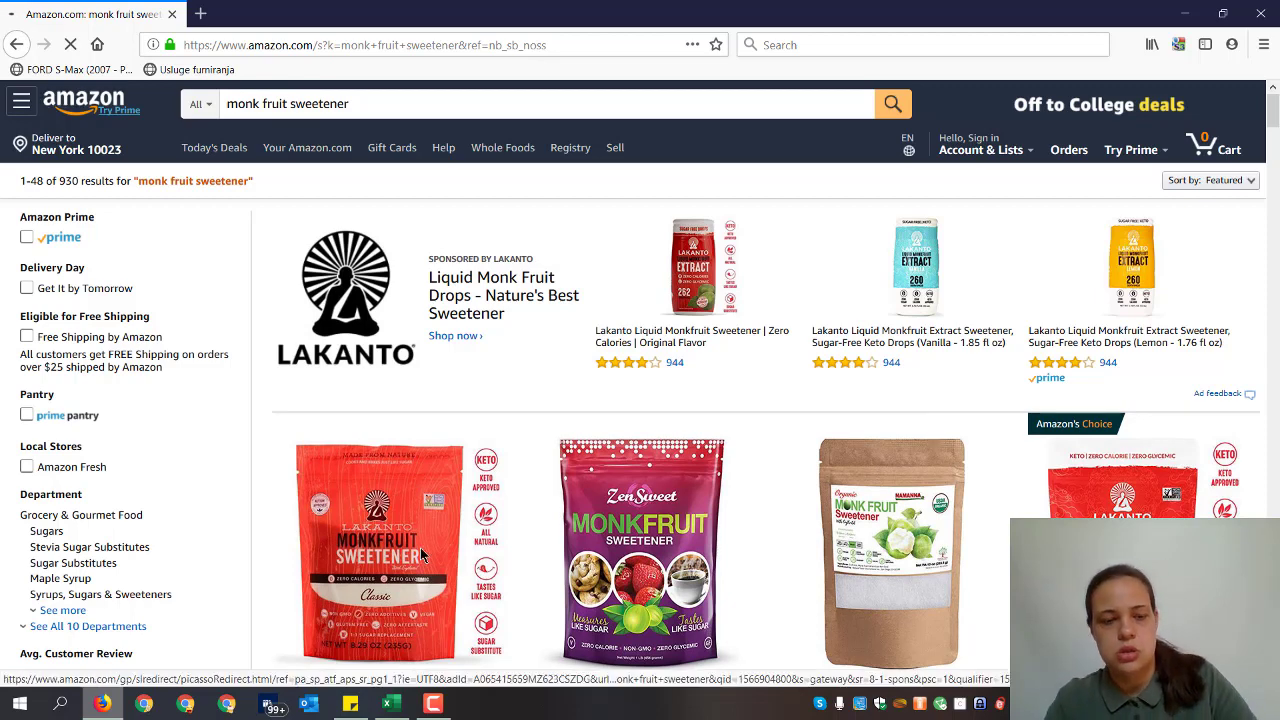
Step: Switch back to the Excel report and check the monk fruit sweetener row's clicks, click-thru rate, cost per click, spend and sales
{"action": "key", "text": "alt+Tab"}
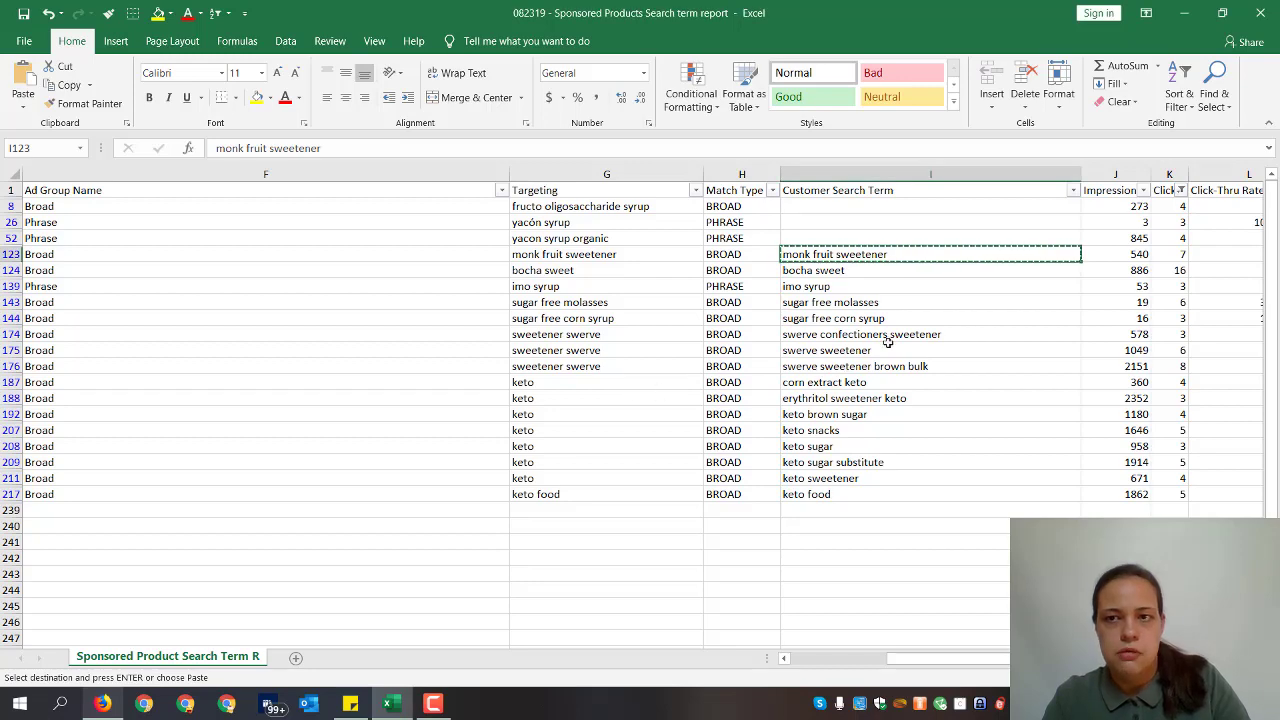
{"action": "key", "text": "Right"}
{"action": "key", "text": "Right"}
{"action": "key", "text": "Right"}
{"action": "key", "text": "Right"}
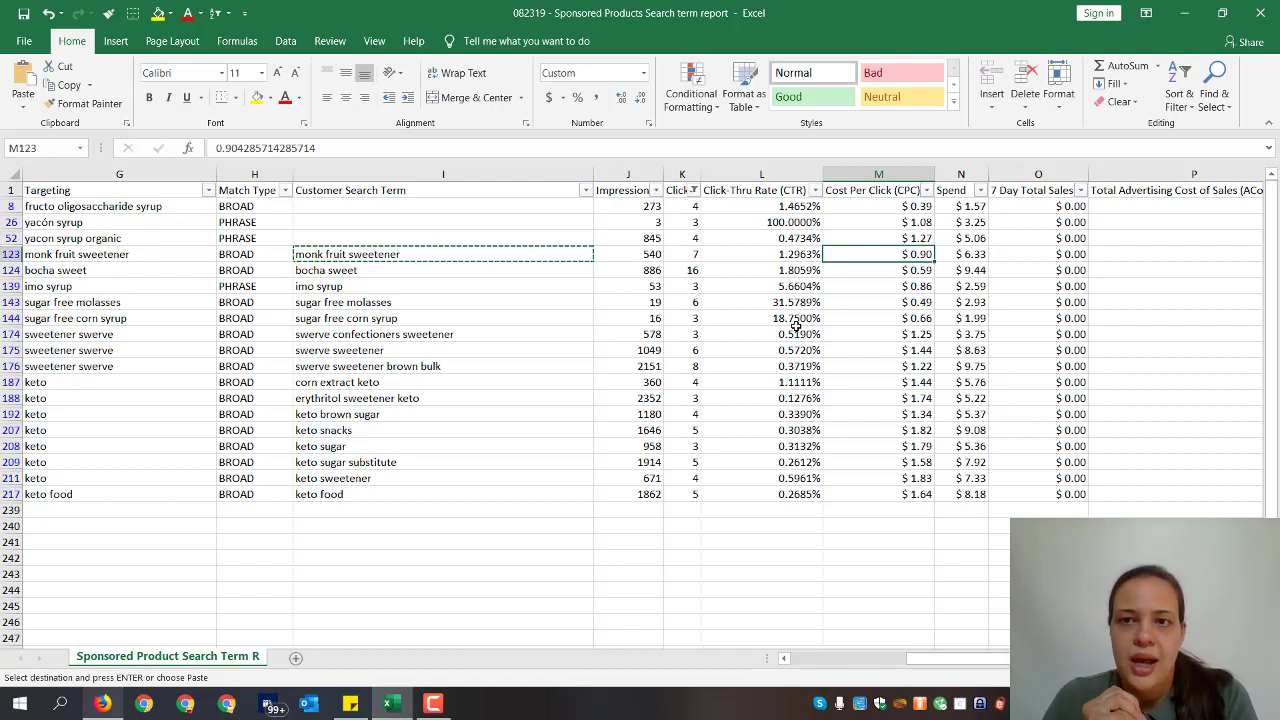
{"action": "key", "text": "Right"}
{"action": "key", "text": "Right"}
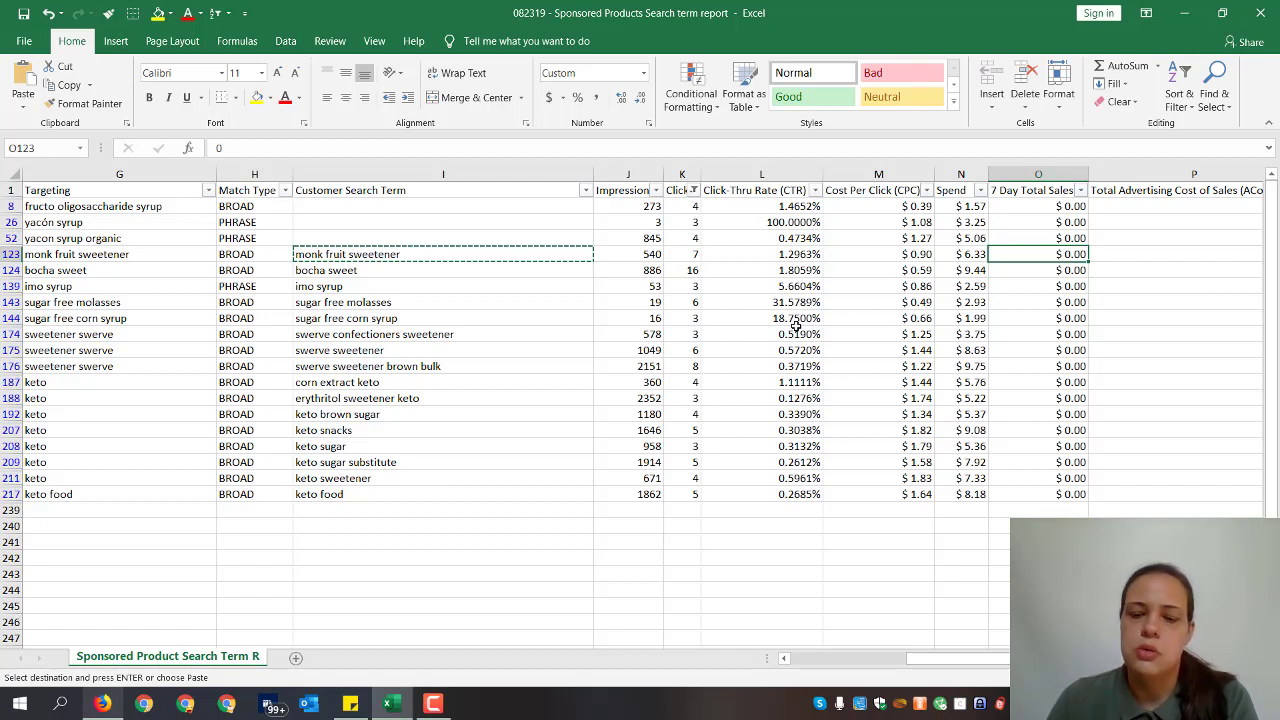
Step: Colour the monk fruit sweetener row's text red from the customer search term through the spend value
{"action": "key", "text": "Left"}
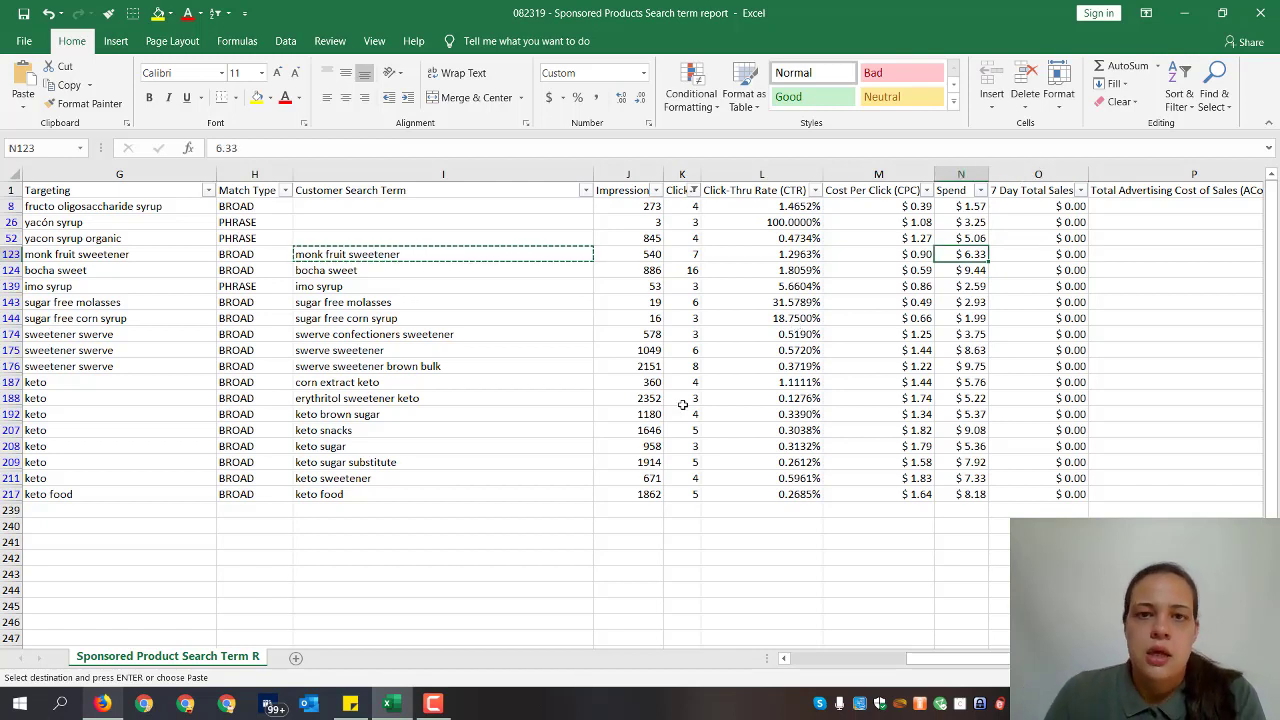
{"action": "left_click_drag", "start_coordinate": [340, 254], "coordinate": [967, 250]}
{"action": "left_click", "coordinate": [282, 97]}
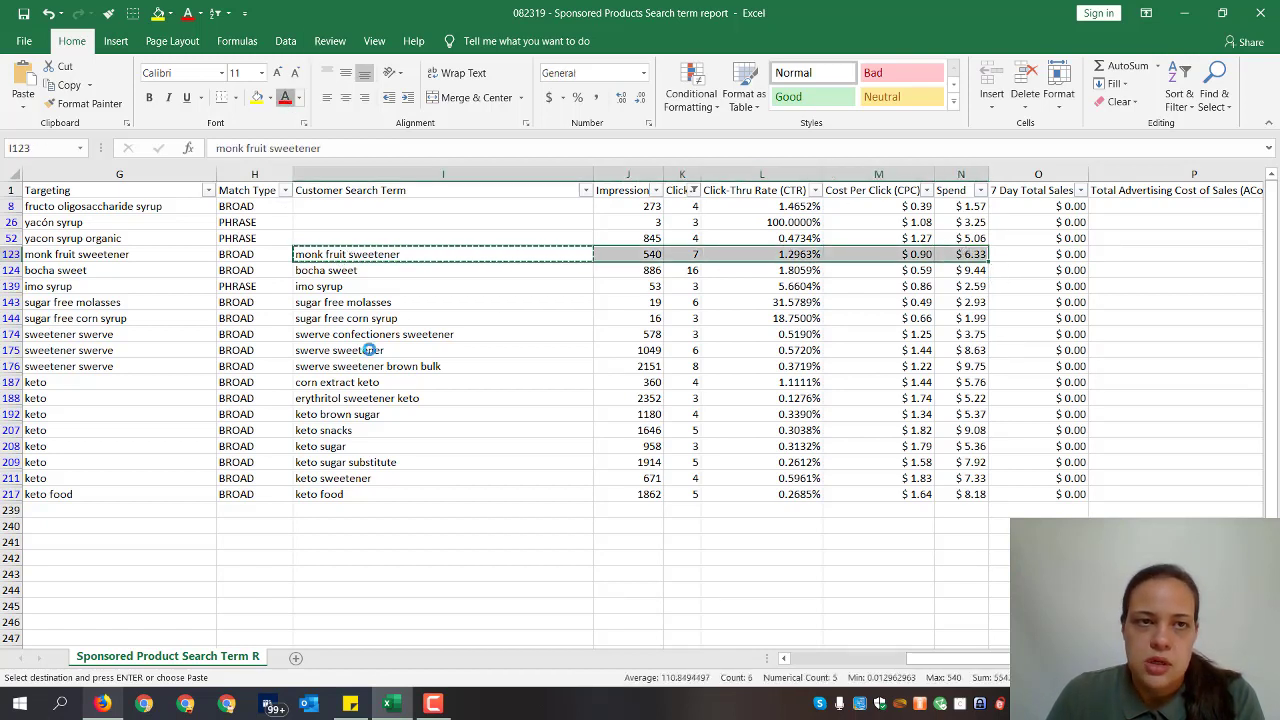
{"action": "left_click", "coordinate": [683, 318]}
{"action": "left_click", "coordinate": [970, 254]}
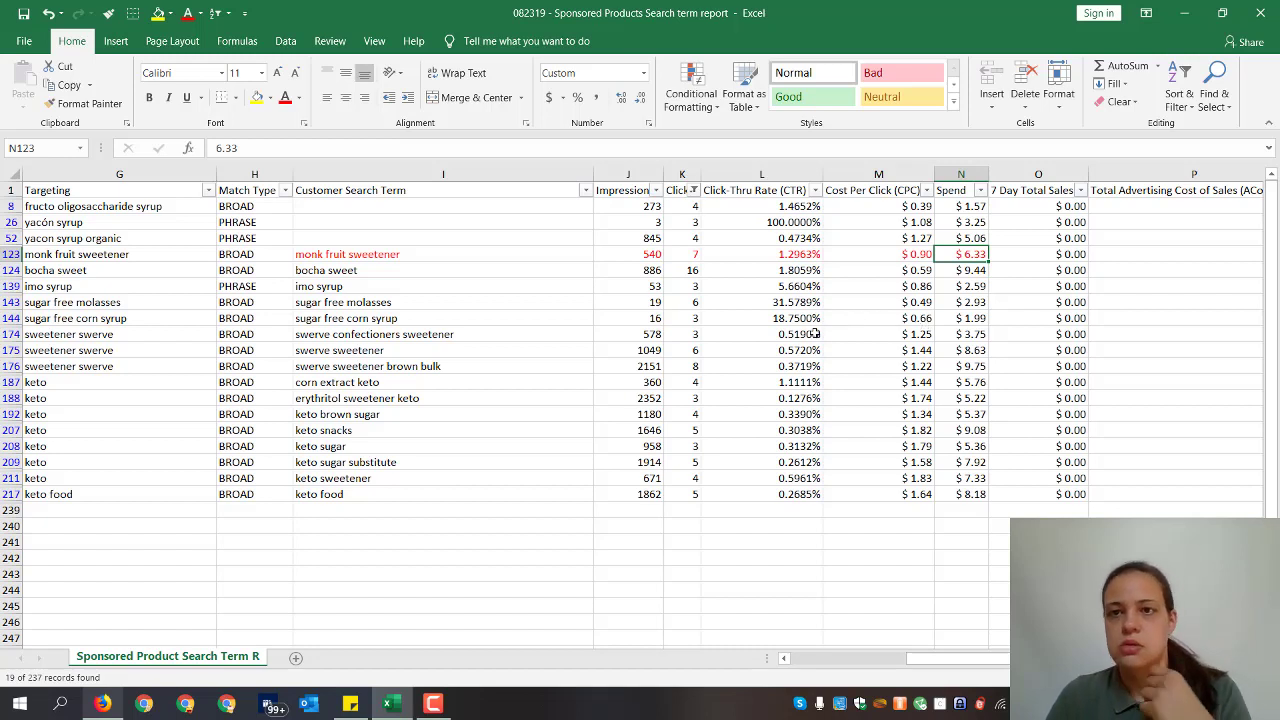
{"action": "left_click", "coordinate": [356, 258]}
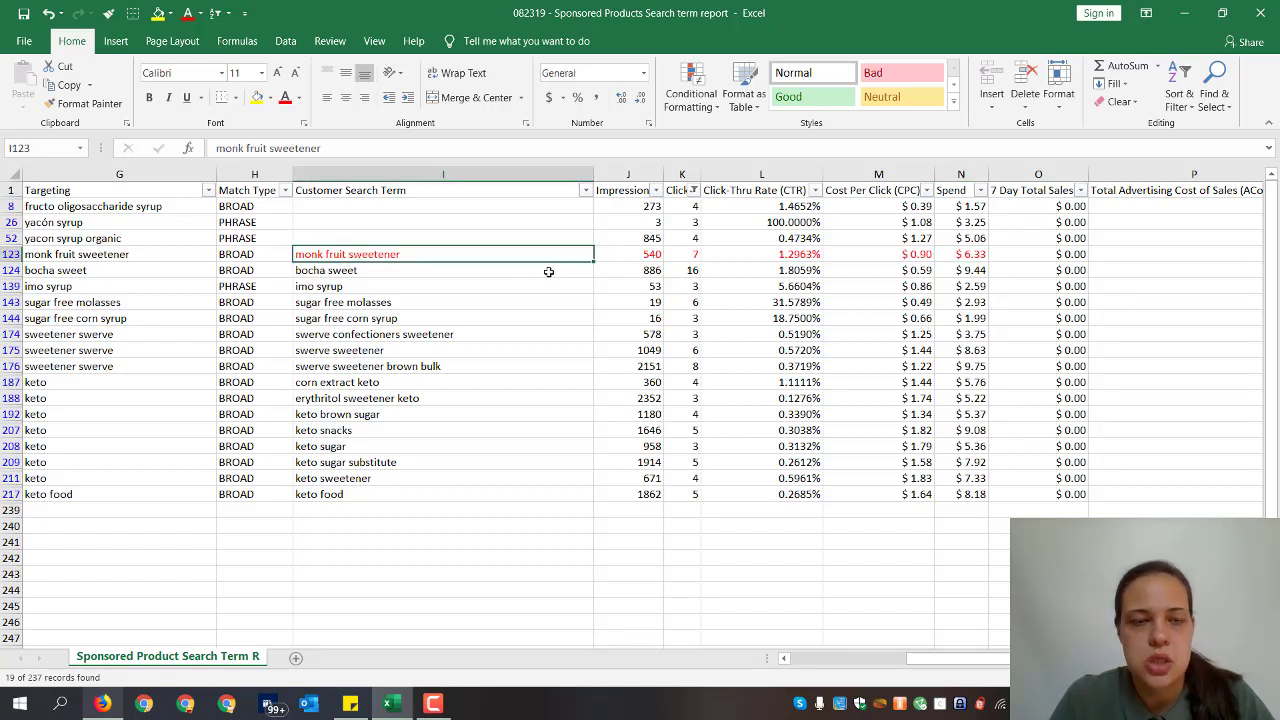
{"action": "left_click", "coordinate": [962, 254]}
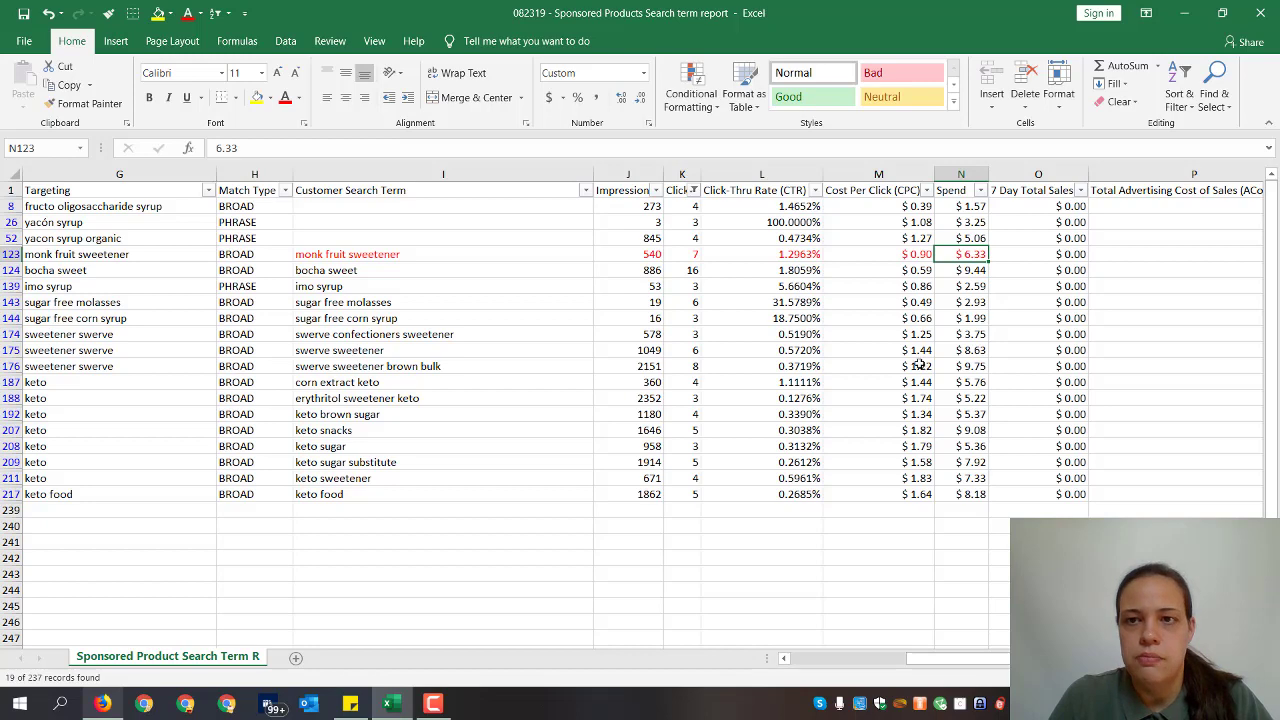
Step: Switch to Amazon in Firefox, return to the Nature Botanical Farms yacon syrup product page and check its price
{"action": "key", "text": "alt+Tab"}
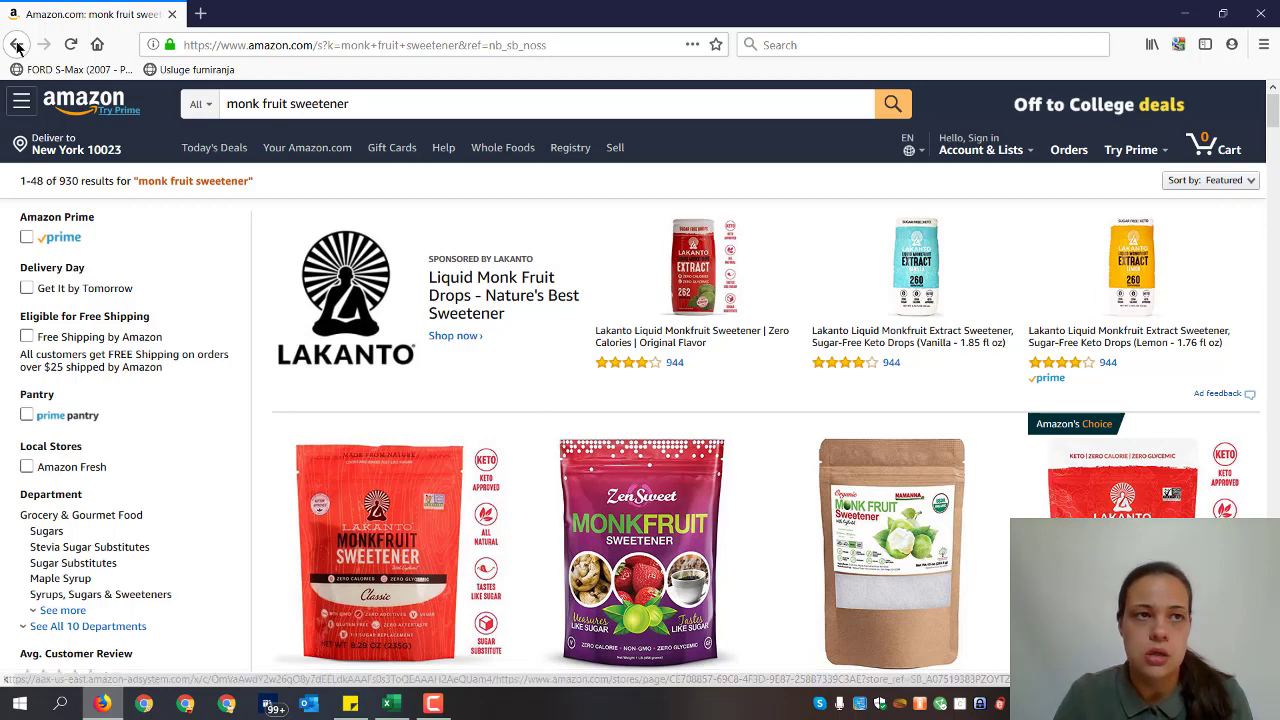
{"action": "left_click", "coordinate": [18, 143]}
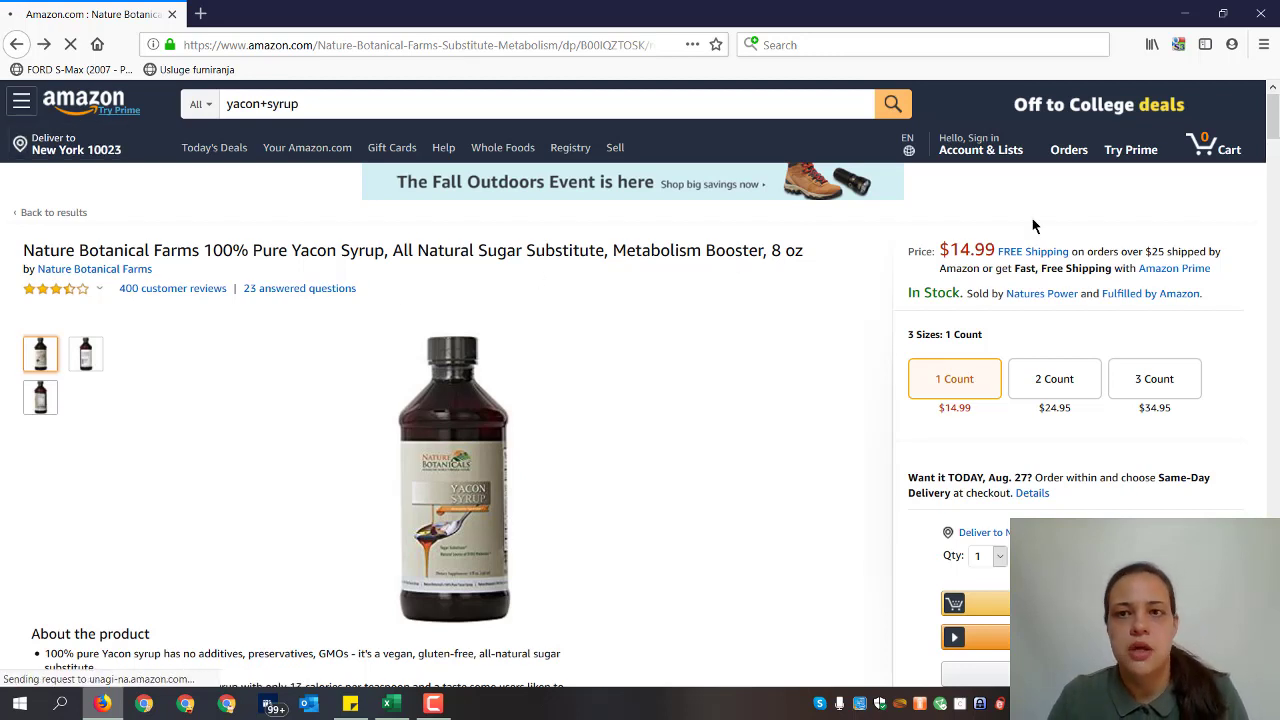
{"action": "left_click_drag", "start_coordinate": [951, 250], "coordinate": [996, 251]}
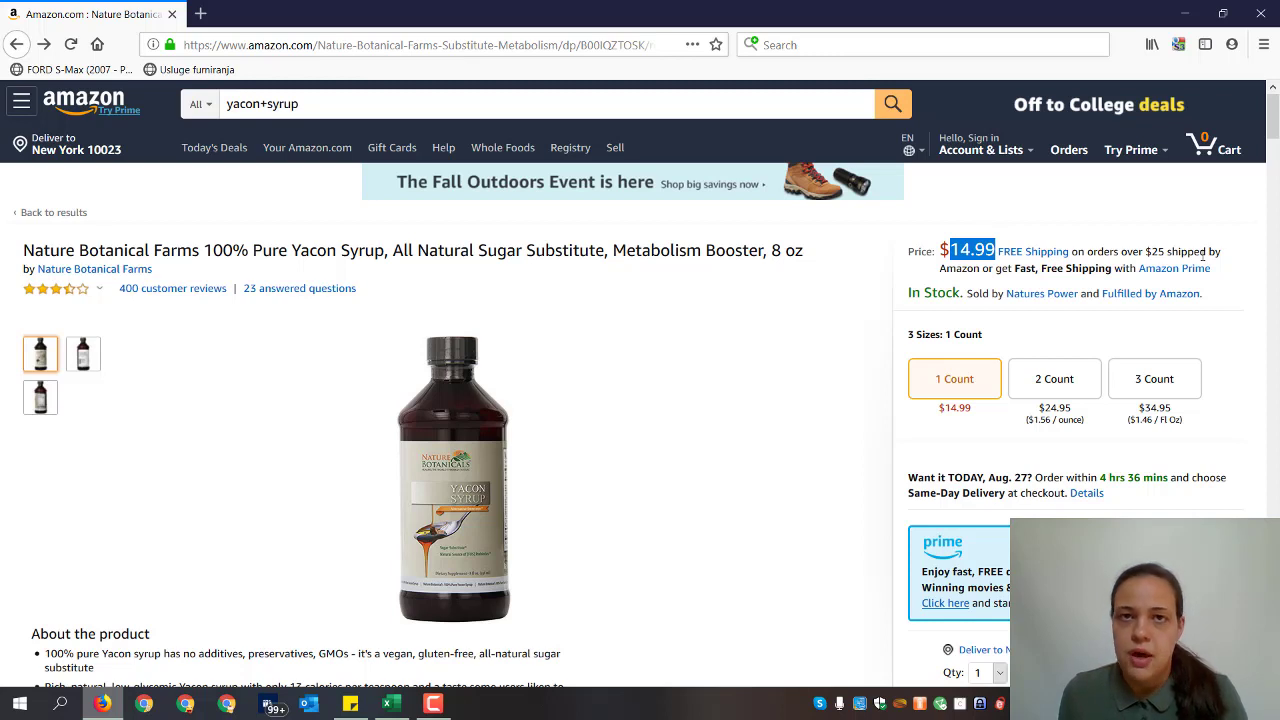
{"action": "left_click", "coordinate": [998, 325]}
{"action": "left_click_drag", "start_coordinate": [951, 249], "coordinate": [990, 268]}
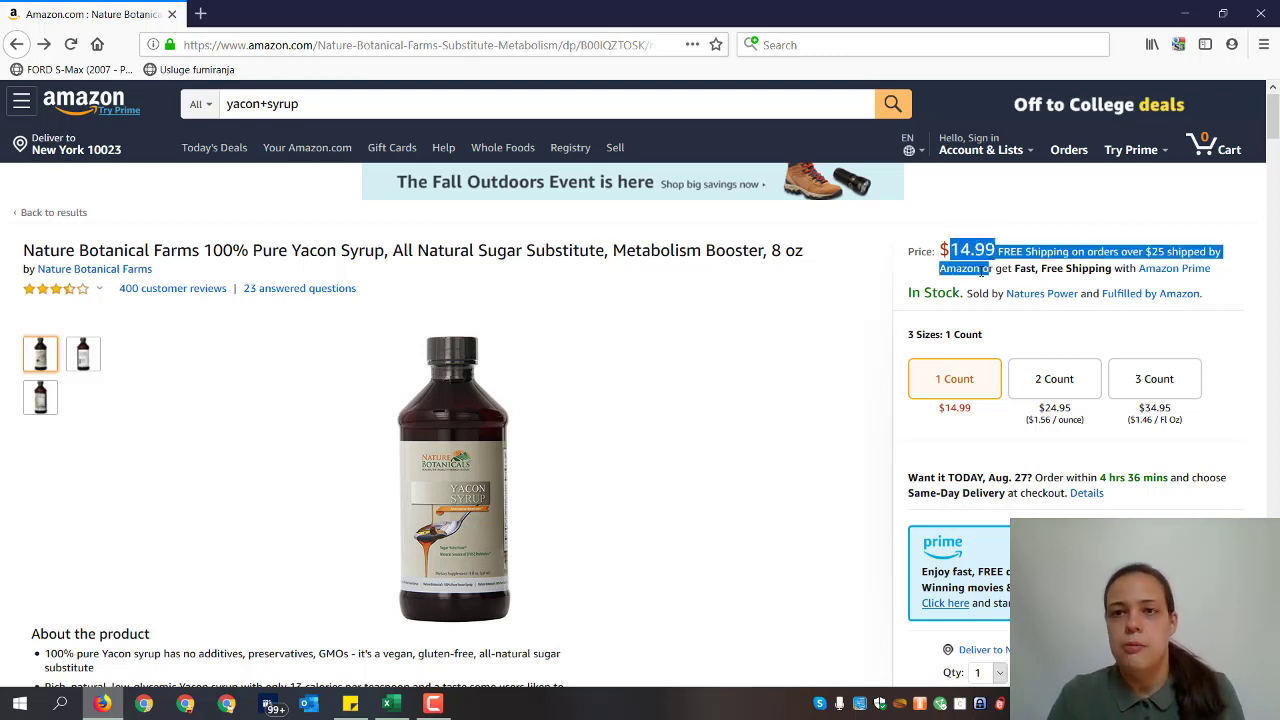
{"action": "left_click", "coordinate": [962, 327]}
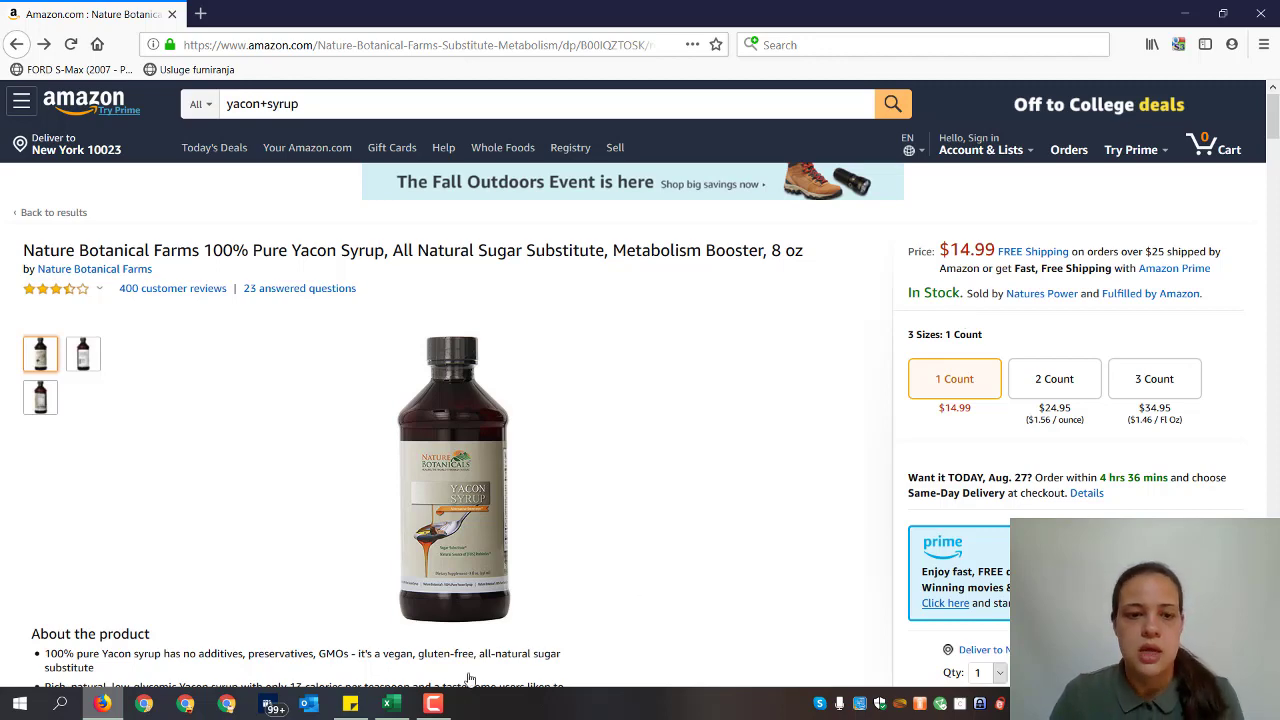
Step: Switch back to the Excel report and check the monk fruit sweetener row's clicks and impressions
{"action": "left_click", "coordinate": [404, 708]}
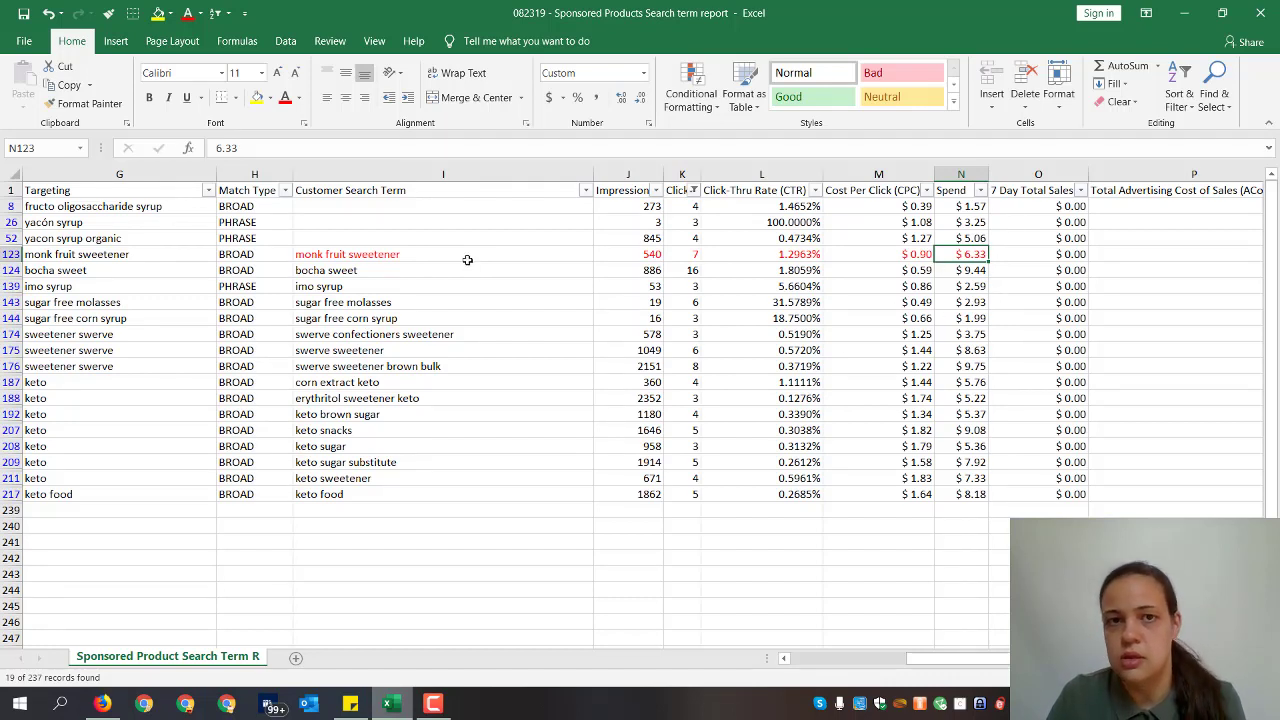
{"action": "left_click", "coordinate": [680, 260]}
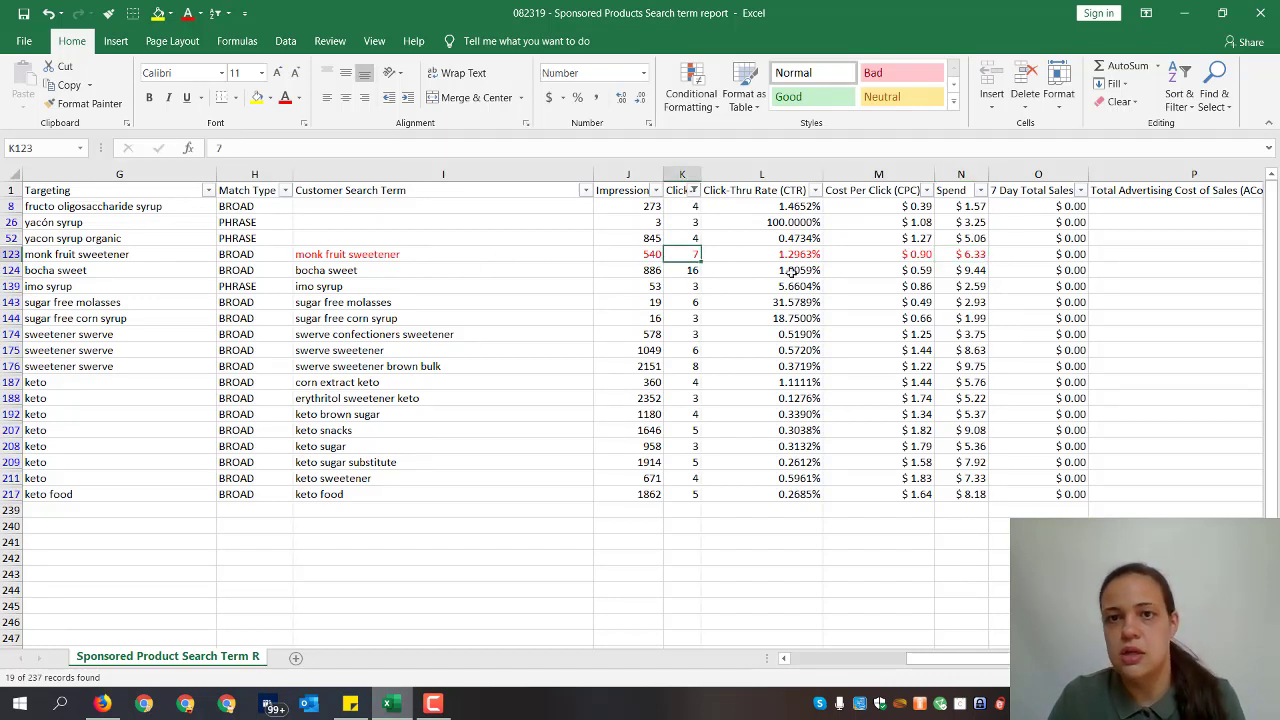
{"action": "left_click", "coordinate": [618, 254]}
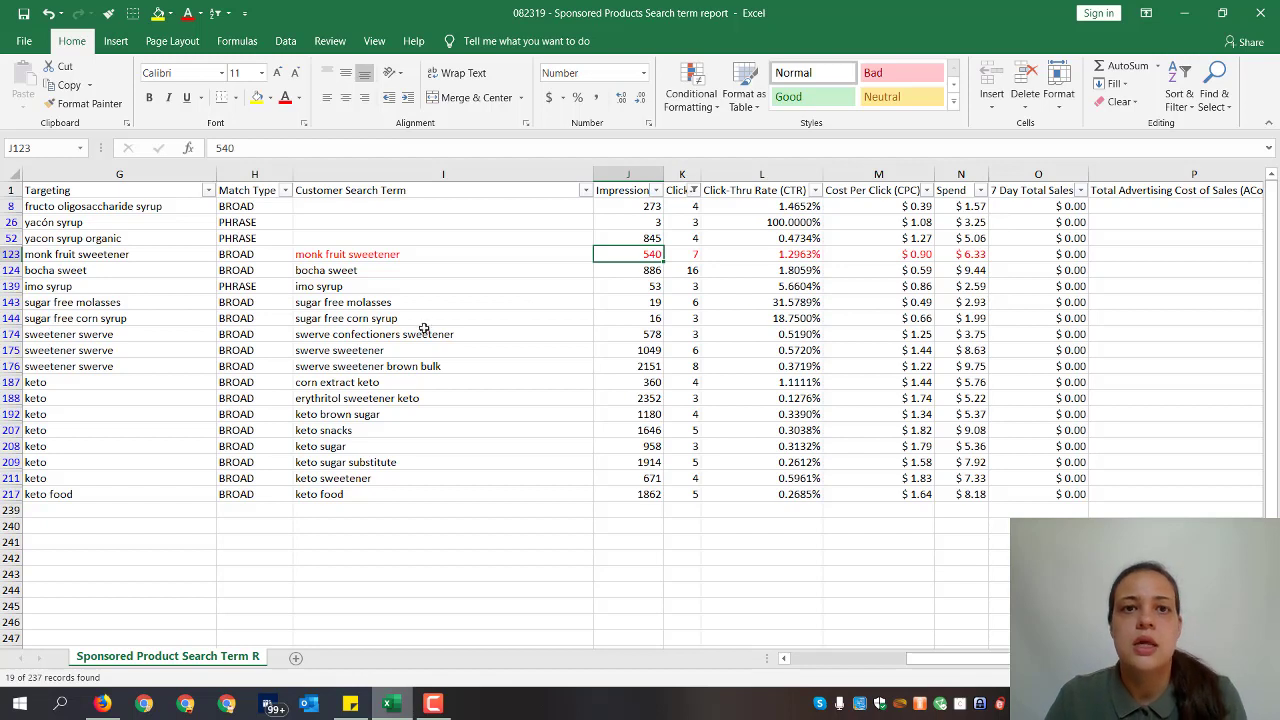
Step: Colour the bocha sweet row's text red from the customer search term through the 7 day total sales
{"action": "left_click", "coordinate": [422, 256]}
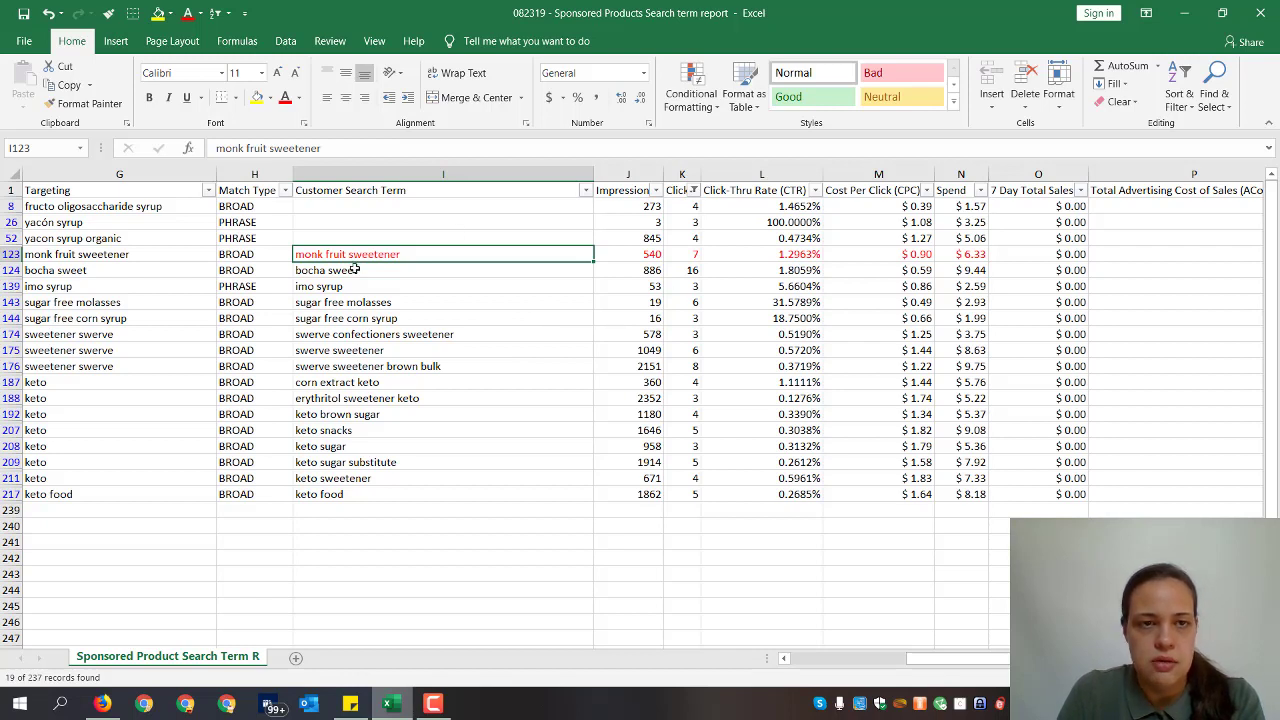
{"action": "left_click_drag", "start_coordinate": [355, 268], "coordinate": [1012, 268]}
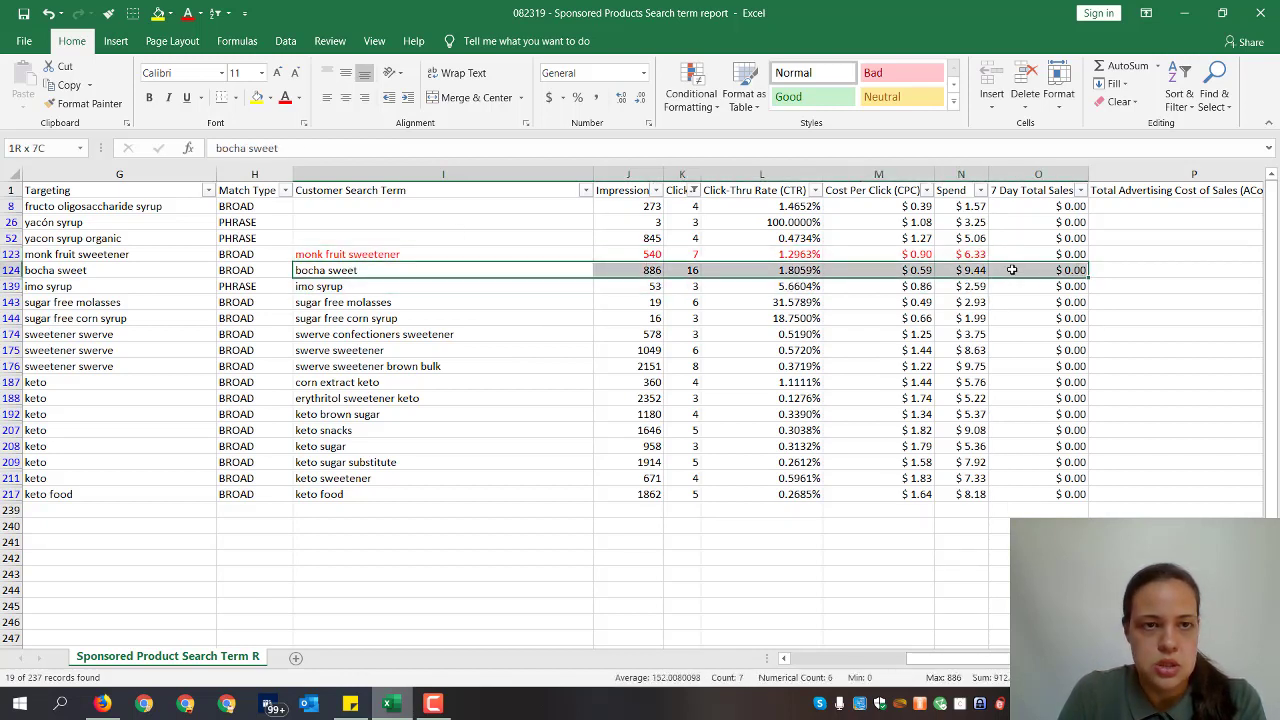
{"action": "left_click", "coordinate": [285, 97]}
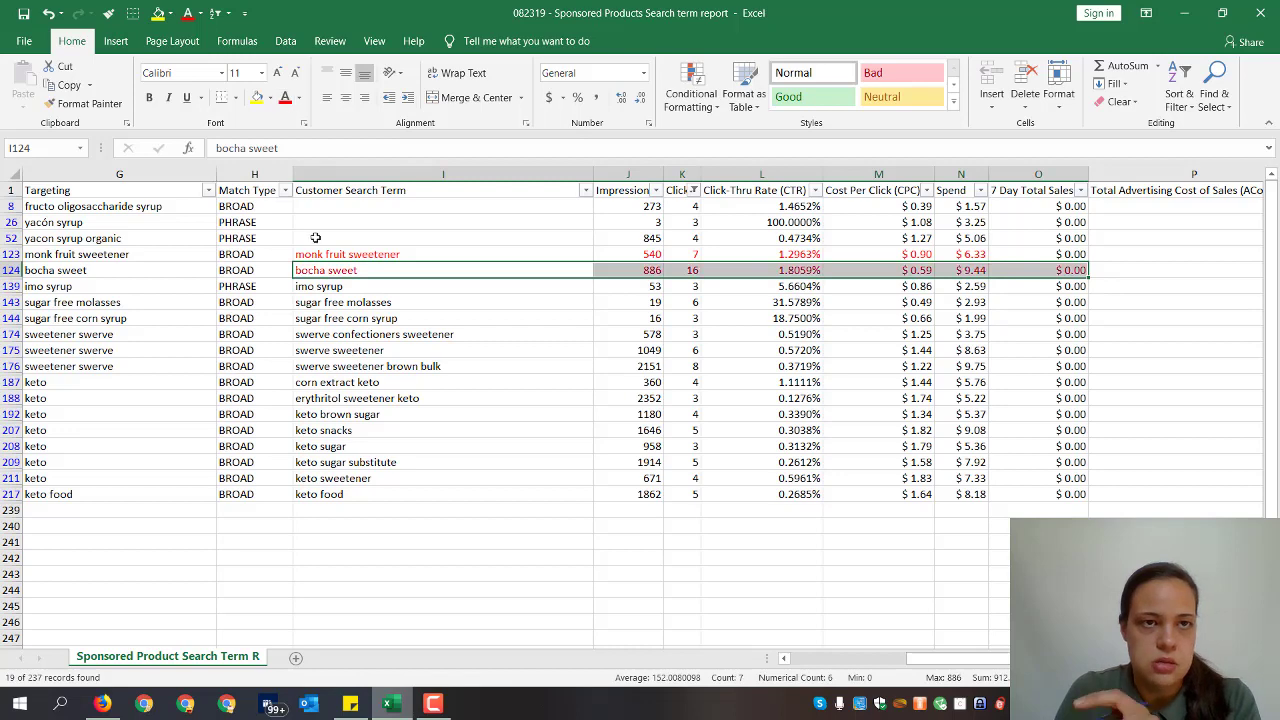
Step: Copy the customer search term "bocha sweet", switch to Amazon in Firefox and search for it in place of the previous query
{"action": "left_click", "coordinate": [337, 268]}
{"action": "key", "text": "ctrl+c"}
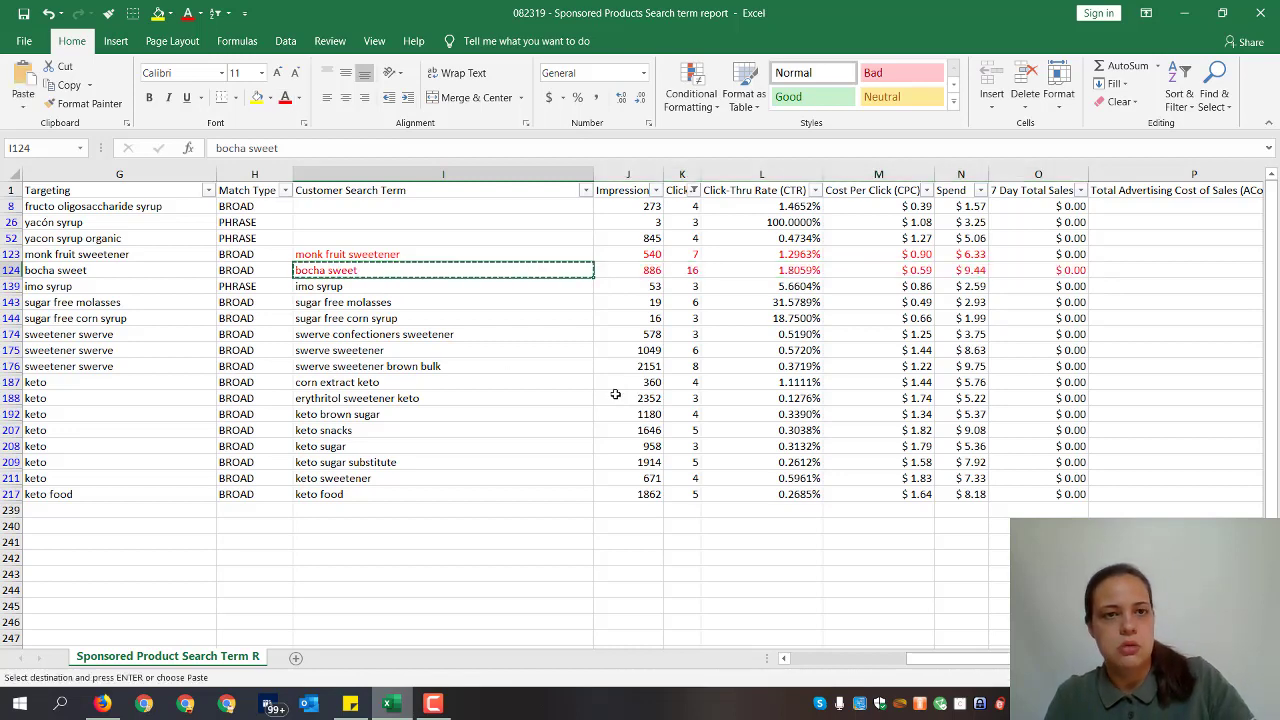
{"action": "key", "text": "alt+Tab"}
{"action": "triple_click", "coordinate": [314, 112]}
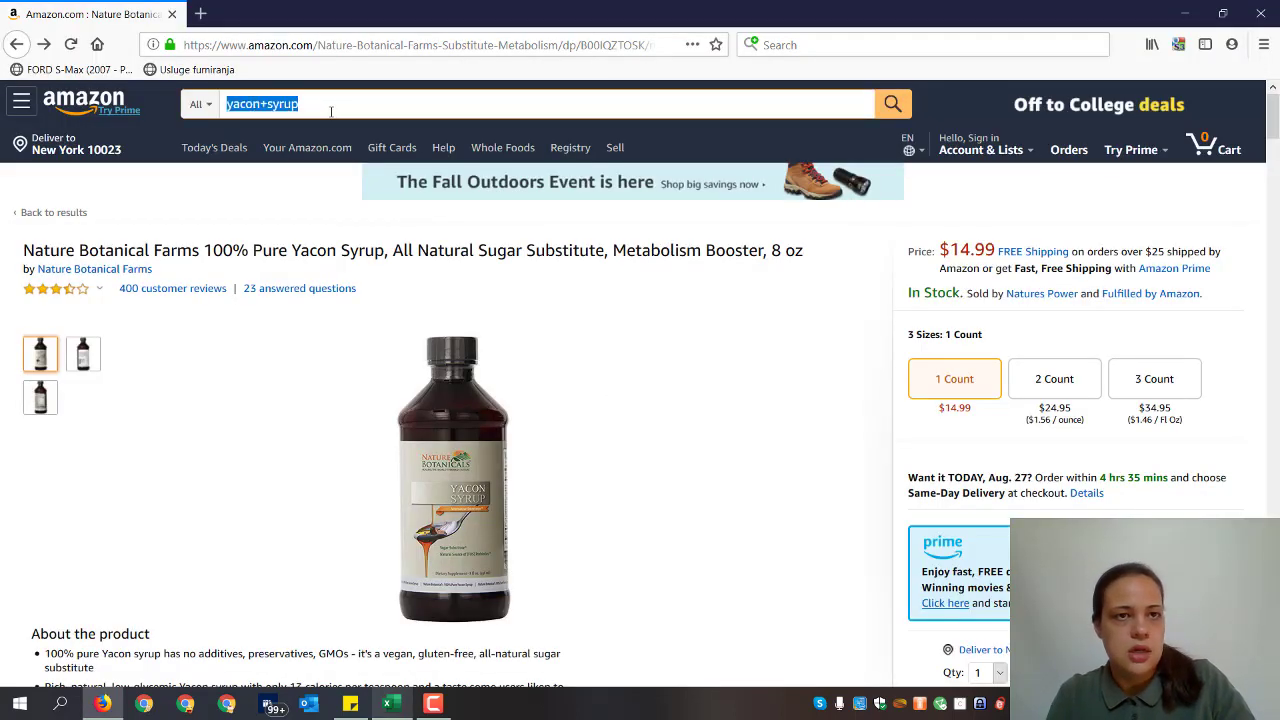
{"action": "type", "text": "bocha sweet"}
{"action": "key", "text": "Return"}
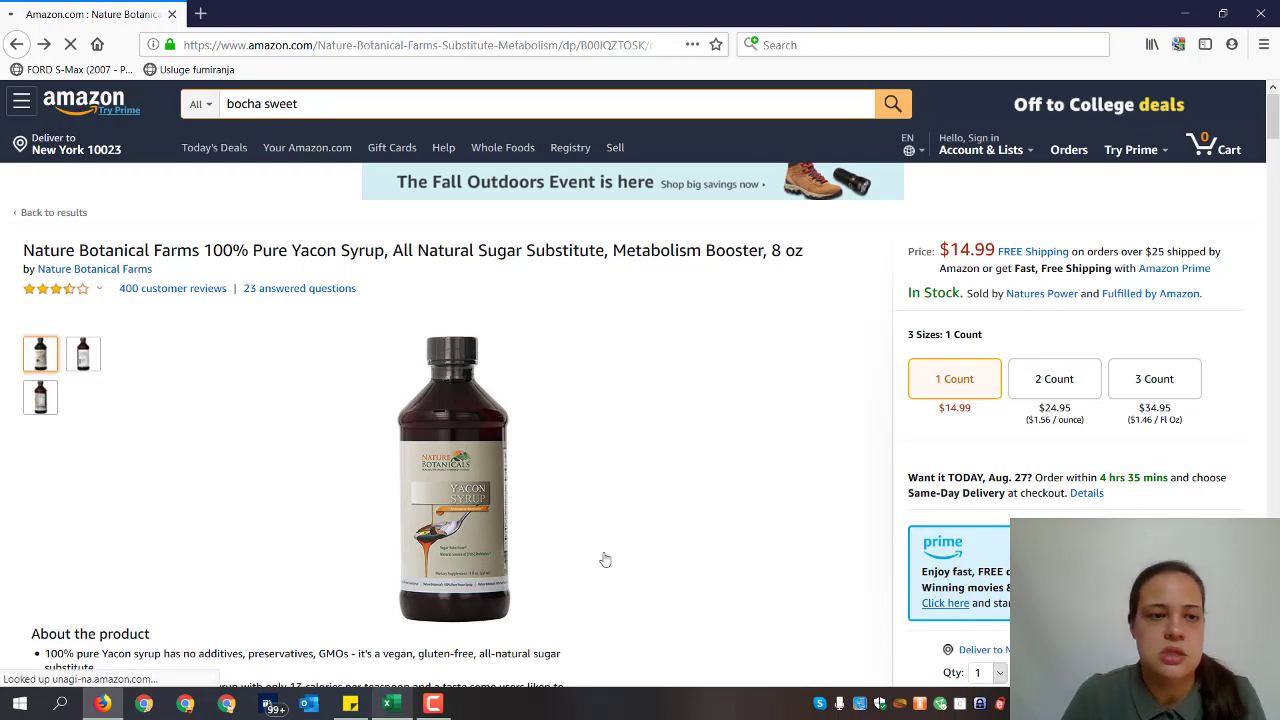
Step: Switch back to the Excel report and review the bocha sweet row's figures from impressions and clicks through sales, orders and units
{"action": "key", "text": "alt+Tab"}
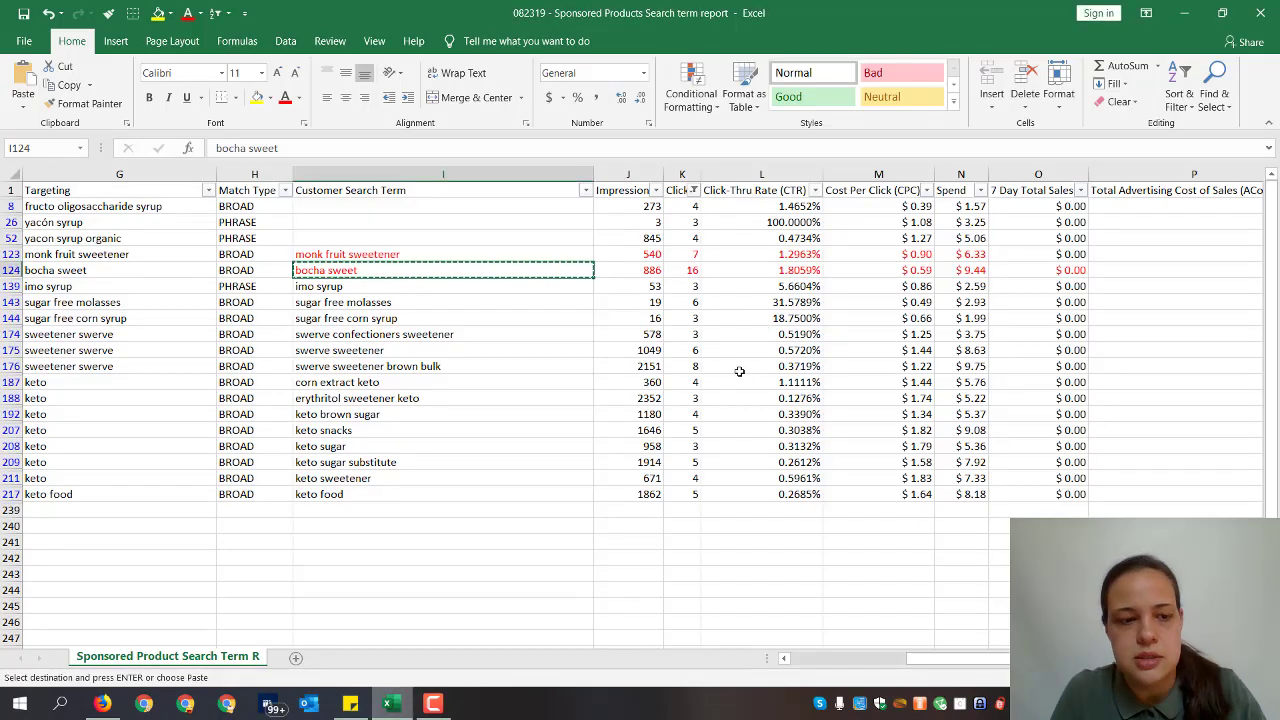
{"action": "key", "text": "Escape"}
{"action": "key", "text": "Right"}
{"action": "key", "text": "Right"}
{"action": "key", "text": "Right"}
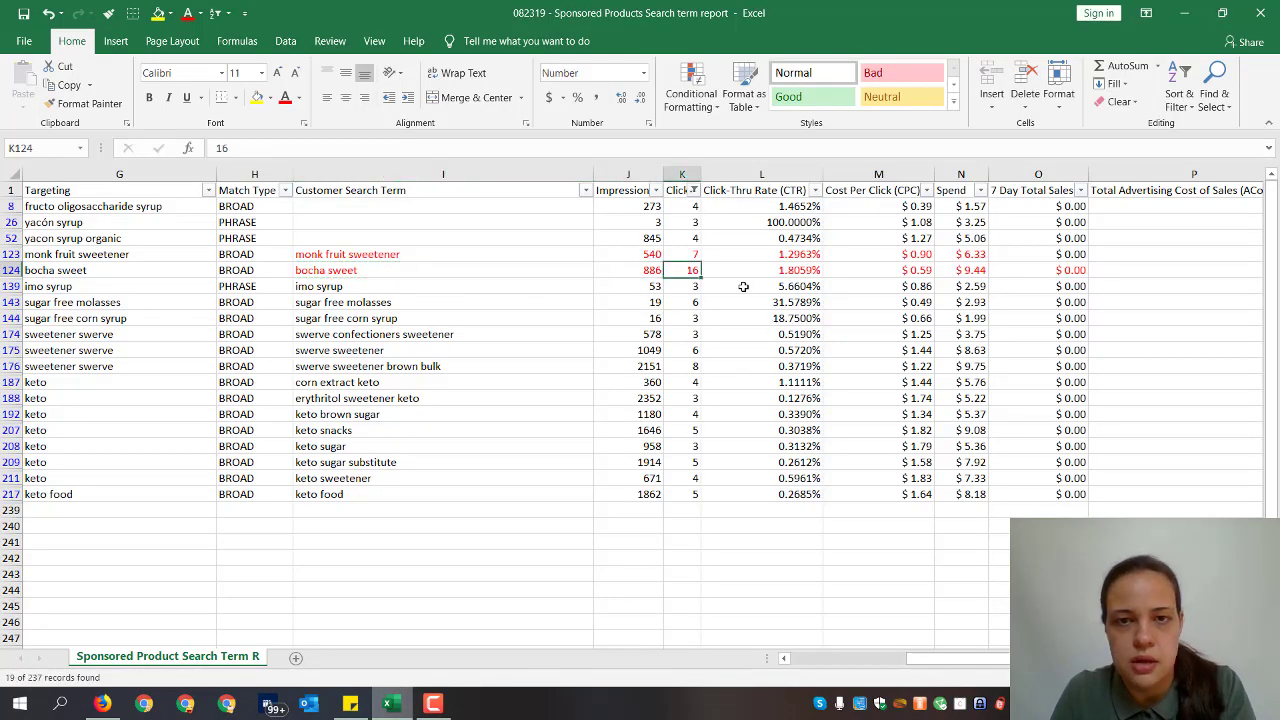
{"action": "key", "text": "Right"}
{"action": "key", "text": "Right"}
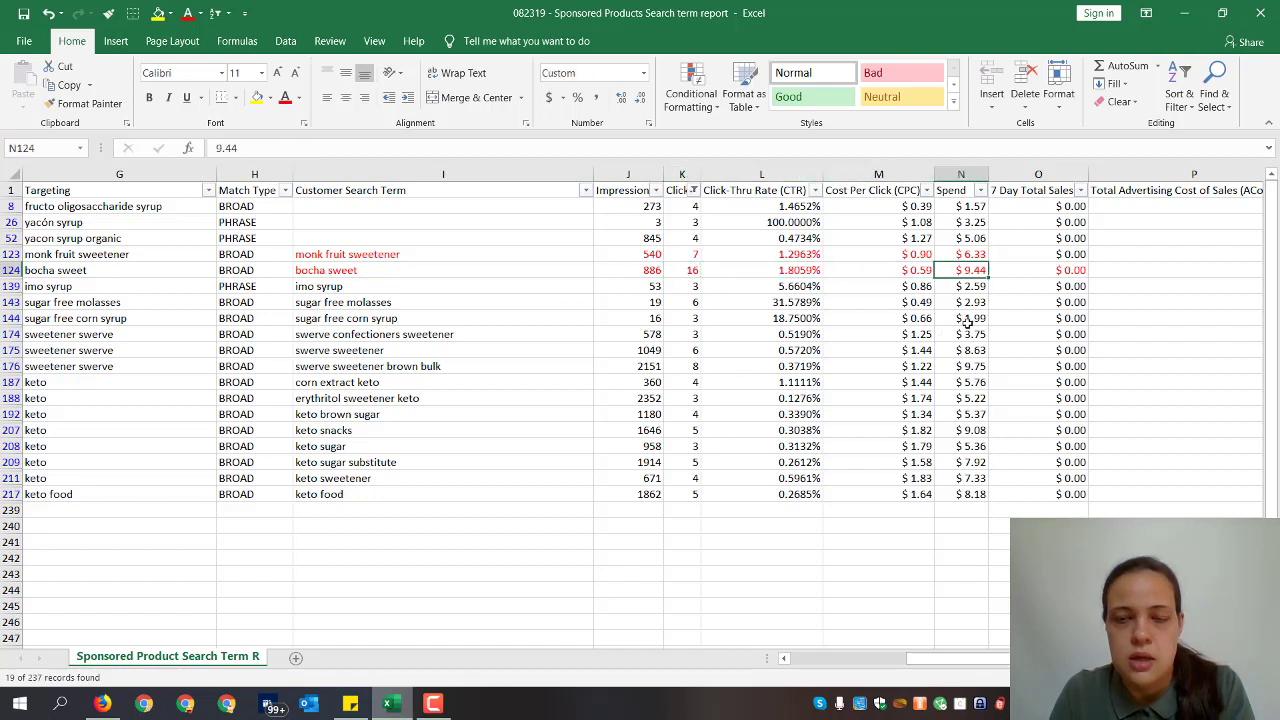
{"action": "key", "text": "Right"}
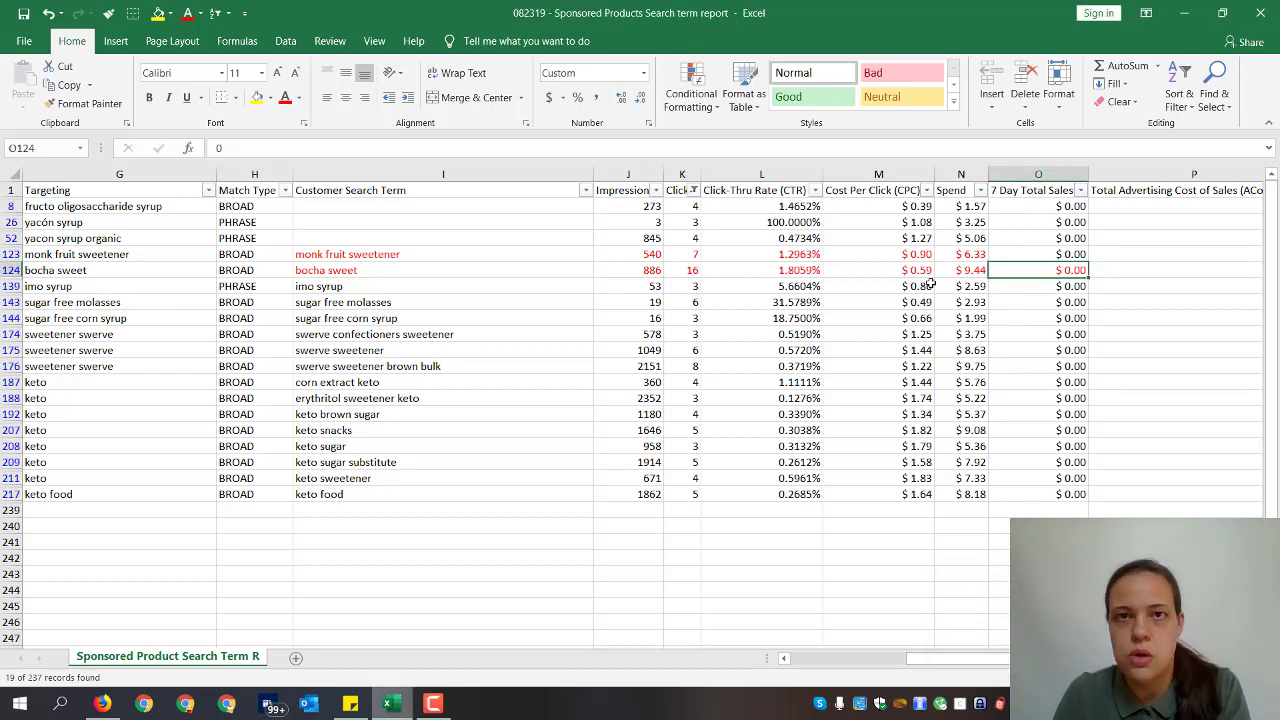
{"action": "key", "text": "Right"}
{"action": "key", "text": "Right"}
{"action": "key", "text": "Right"}
{"action": "key", "text": "Right"}
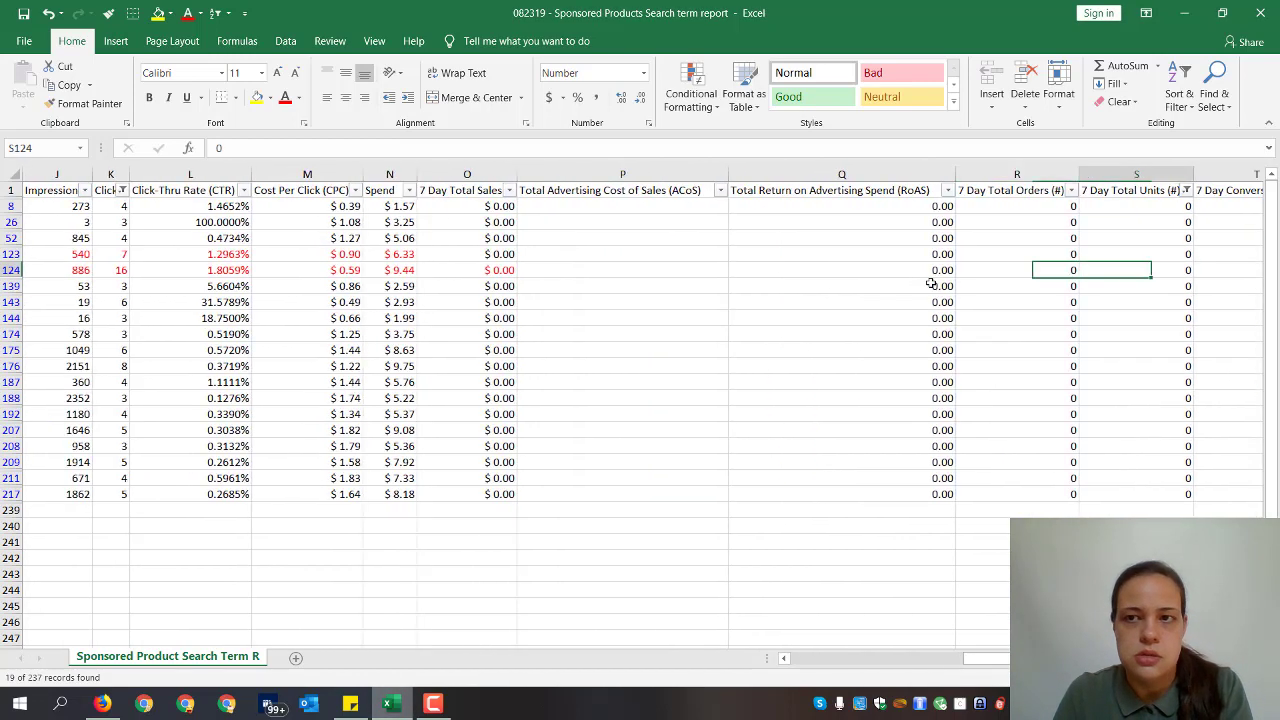
Step: Go back along the bocha sweet row and compare its targeting keyword with the customer search term
{"action": "key", "text": "Left"}
{"action": "key", "text": "Left"}
{"action": "key", "text": "Left"}
{"action": "key", "text": "Left"}
{"action": "key", "text": "Left"}
{"action": "key", "text": "Left"}
{"action": "key", "text": "Left"}
{"action": "key", "text": "Left"}
{"action": "key", "text": "Left"}
{"action": "key", "text": "Left"}
{"action": "key", "text": "Left"}
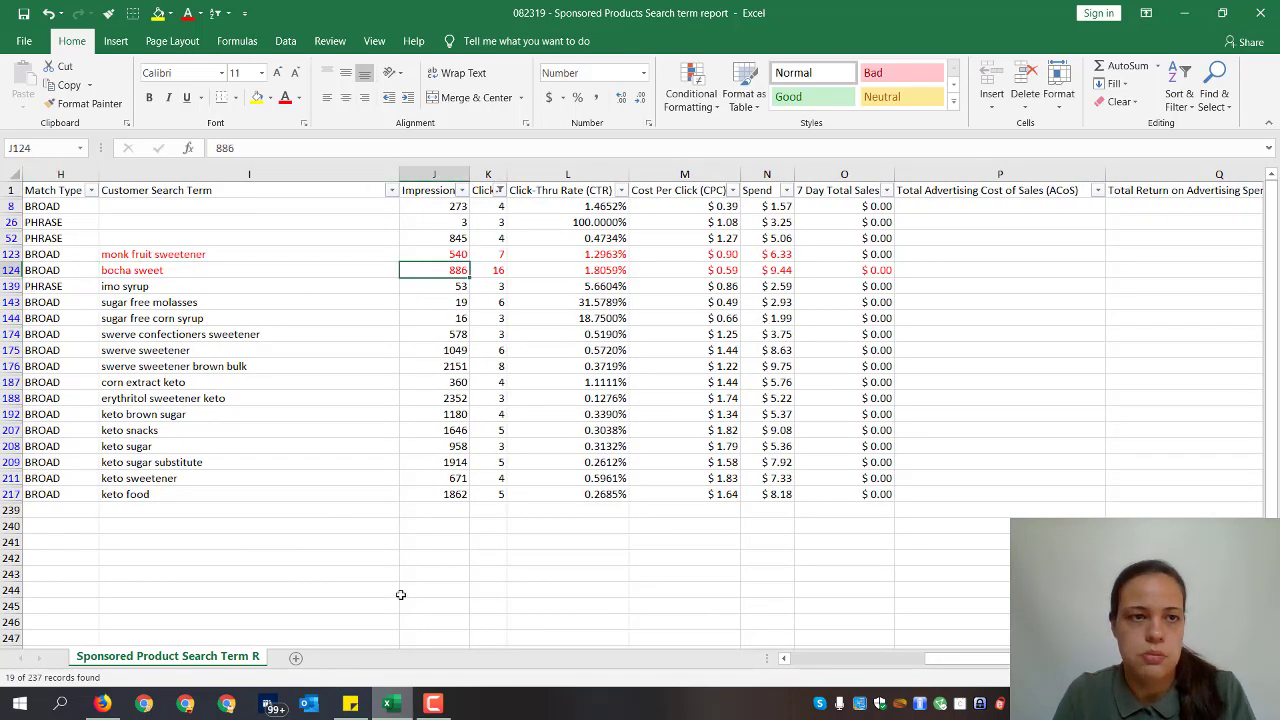
{"action": "key", "text": "Left"}
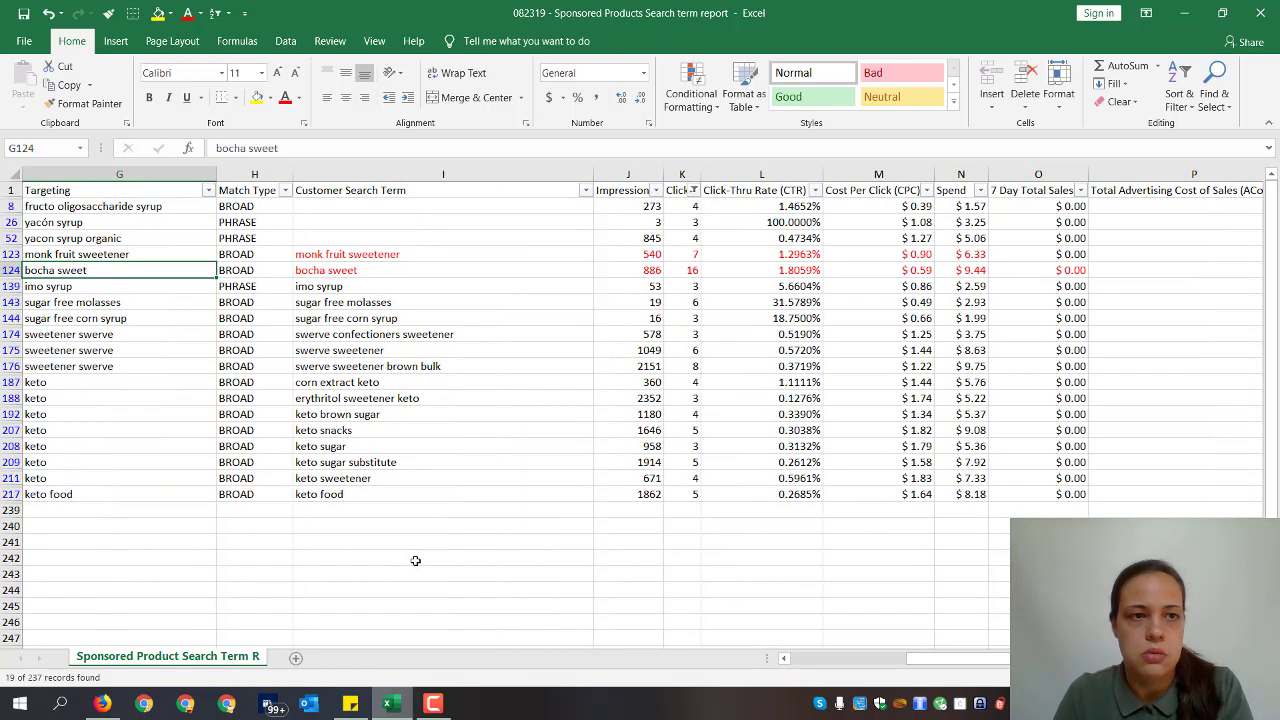
{"action": "key", "text": "Right"}
{"action": "key", "text": "Right"}
{"action": "left_click", "coordinate": [105, 274]}
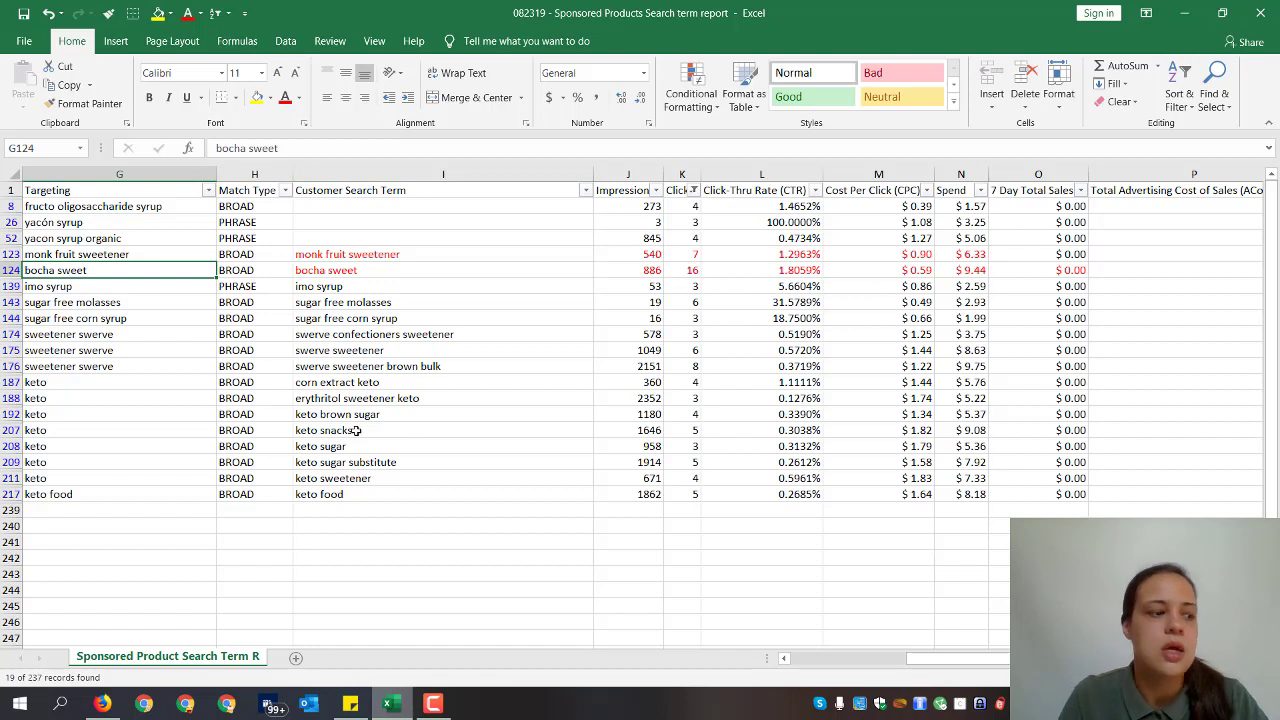
{"action": "left_click", "coordinate": [527, 268]}
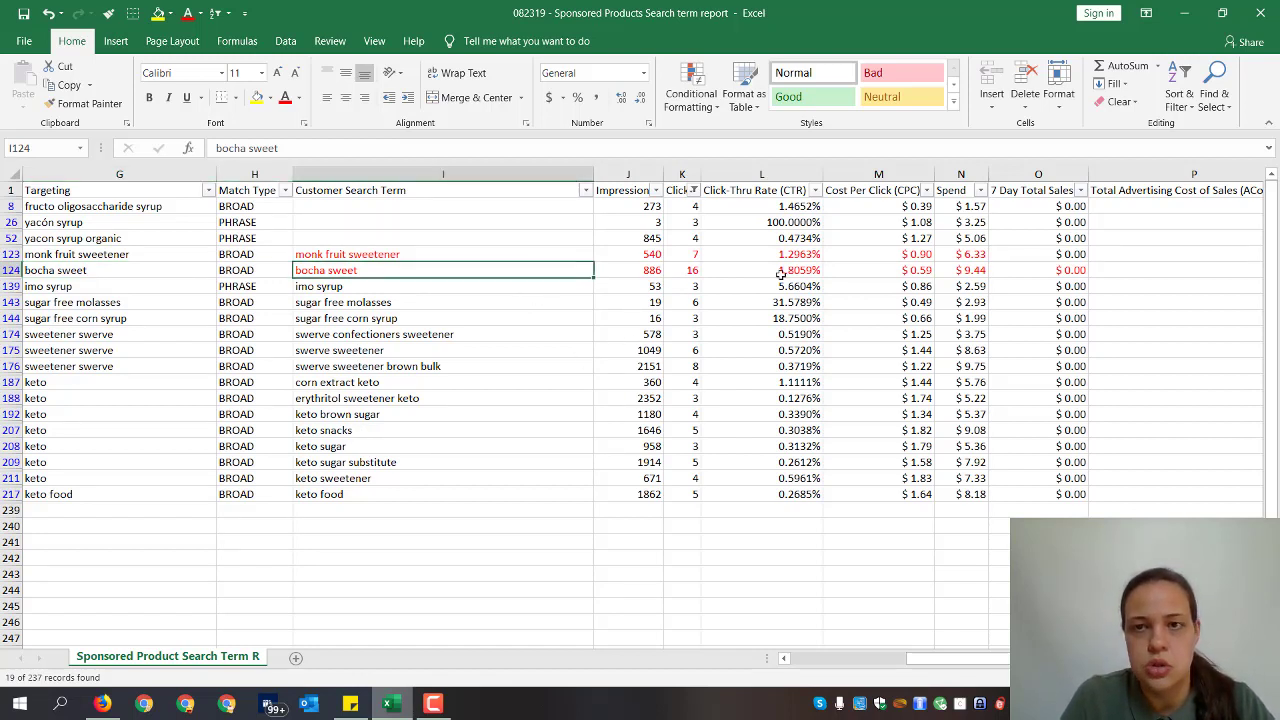
Step: Switch to Firefox and examine the sponsored products, brands and Amazon's Choice items in the bocha sweet results for relevance
{"action": "left_click", "coordinate": [112, 707]}
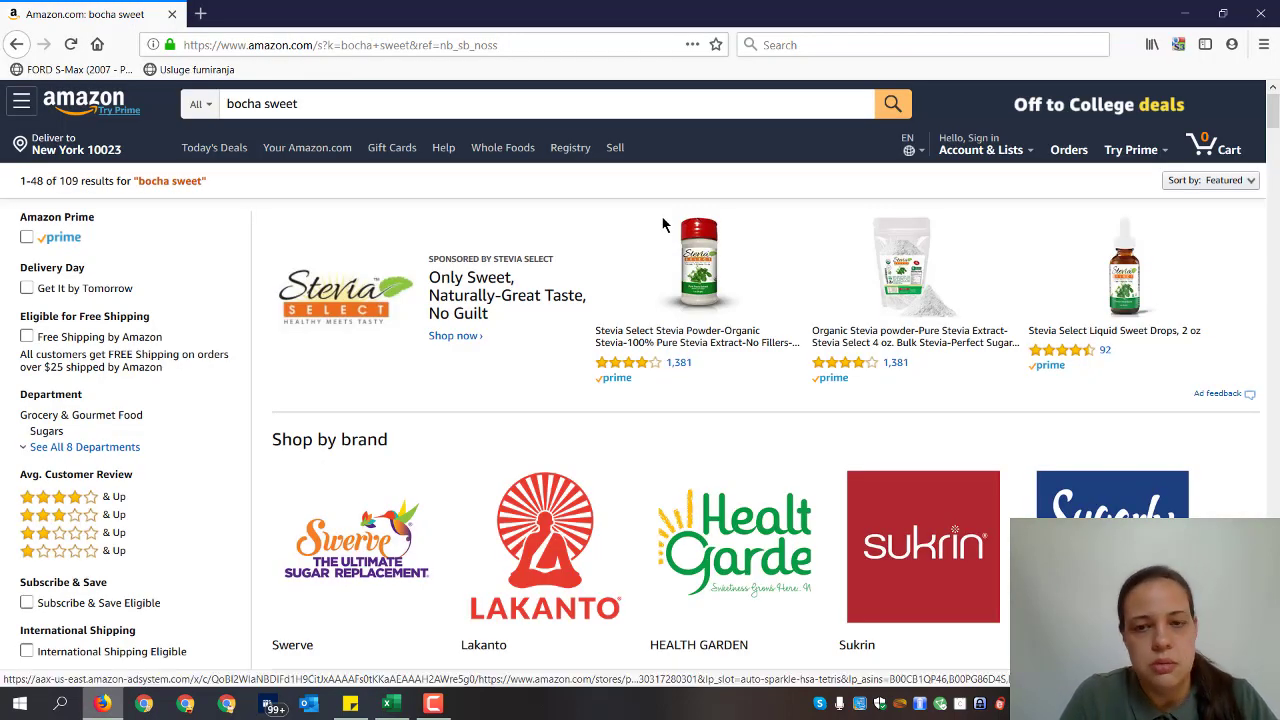
{"action": "scroll", "coordinate": [409, 222], "scroll_direction": "down", "scroll_amount": 3}
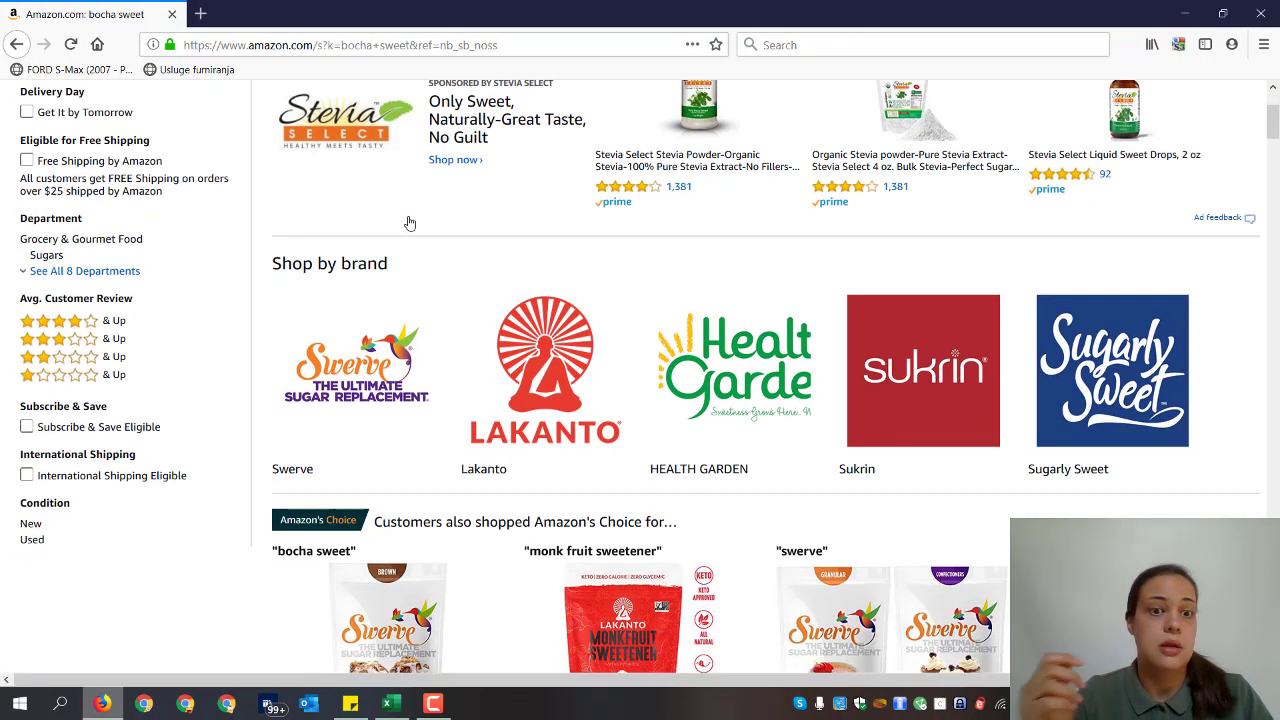
{"action": "scroll", "coordinate": [447, 330], "scroll_direction": "down", "scroll_amount": 2}
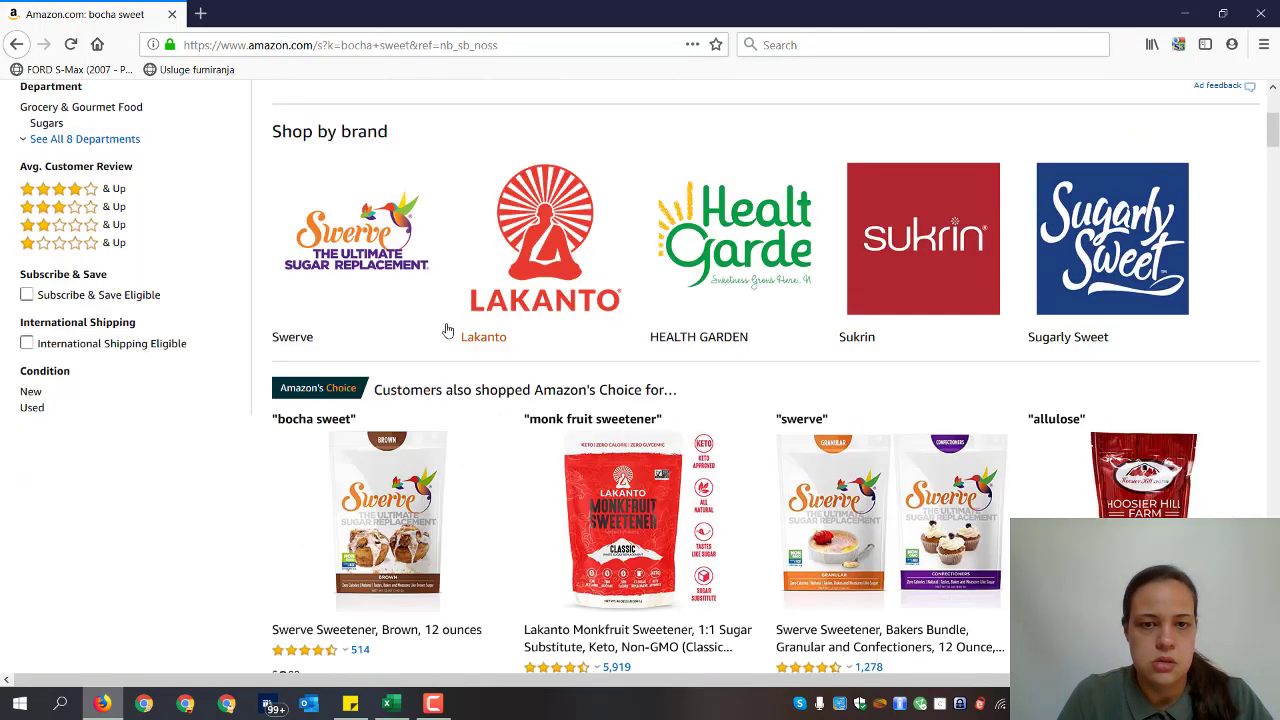
{"action": "scroll", "coordinate": [447, 330], "scroll_direction": "down", "scroll_amount": 3}
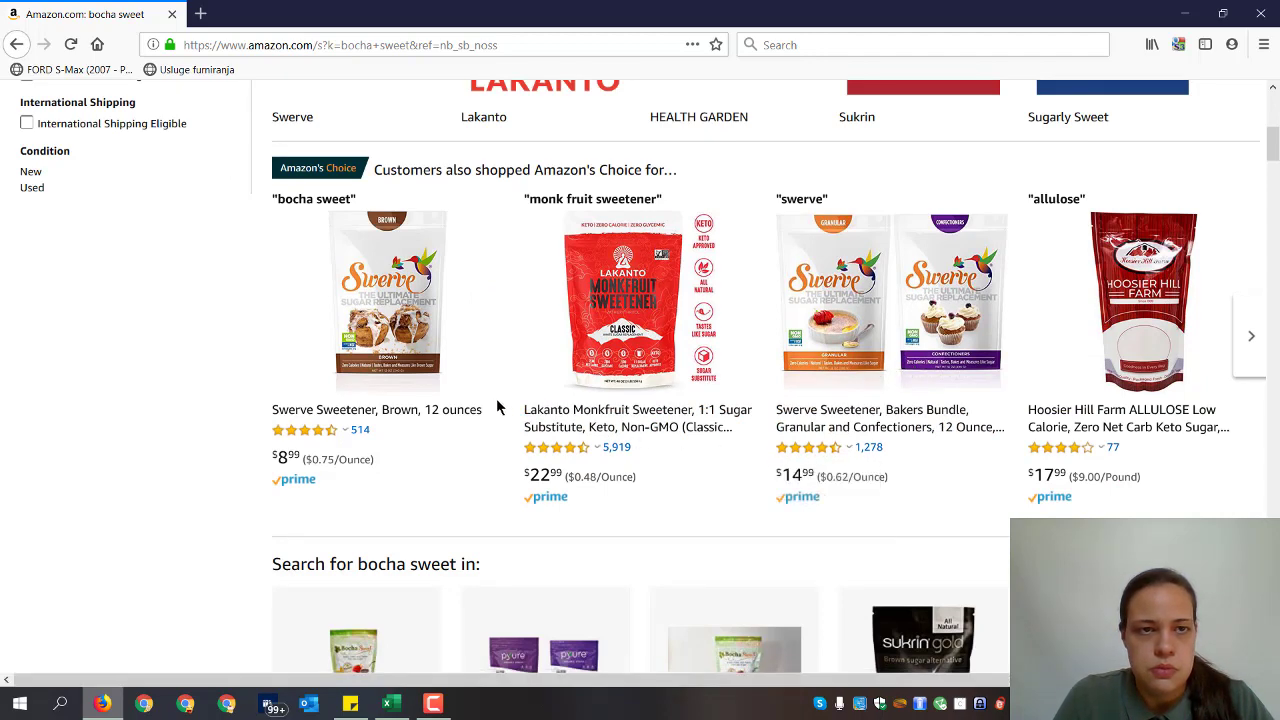
{"action": "scroll", "coordinate": [787, 335], "scroll_direction": "up", "scroll_amount": 5}
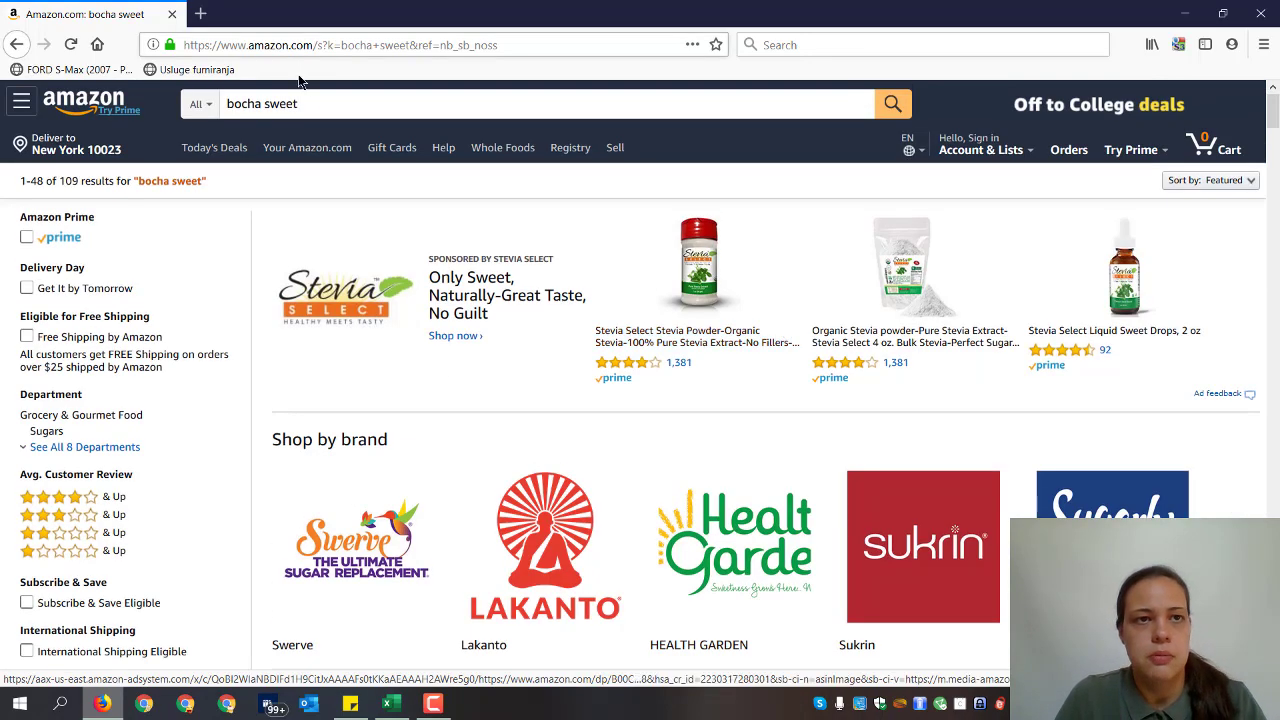
{"action": "scroll", "coordinate": [531, 289], "scroll_direction": "down", "scroll_amount": 3}
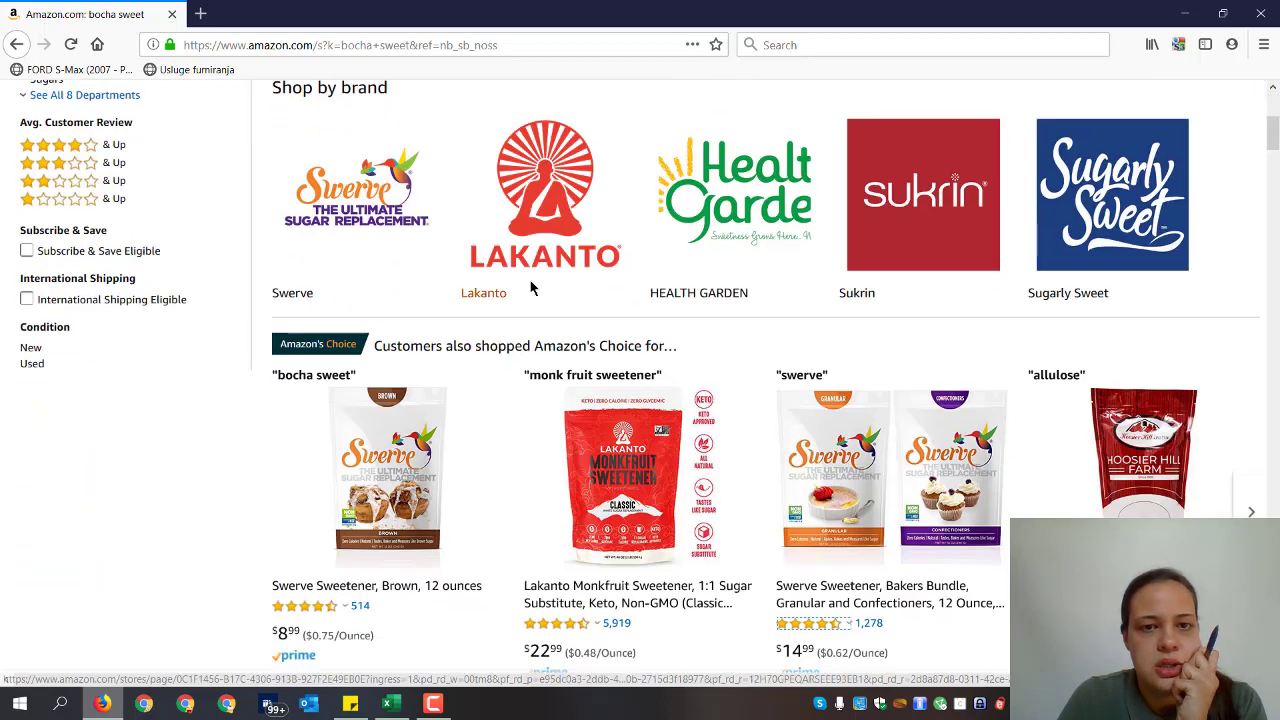
{"action": "scroll", "coordinate": [525, 293], "scroll_direction": "down", "scroll_amount": 2}
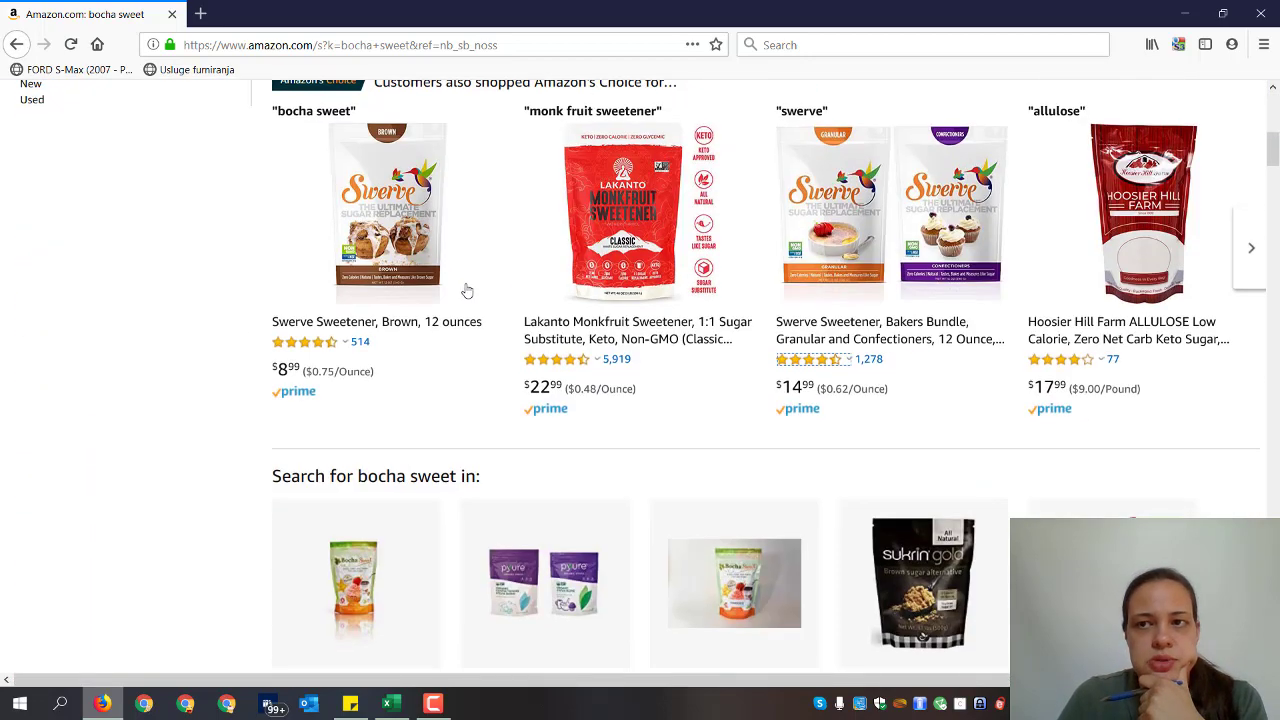
Step: Examine the BochaSweet listings and the competing sweeteners further down the bocha sweet results for relevance
{"action": "scroll", "coordinate": [466, 288], "scroll_direction": "down", "scroll_amount": 3}
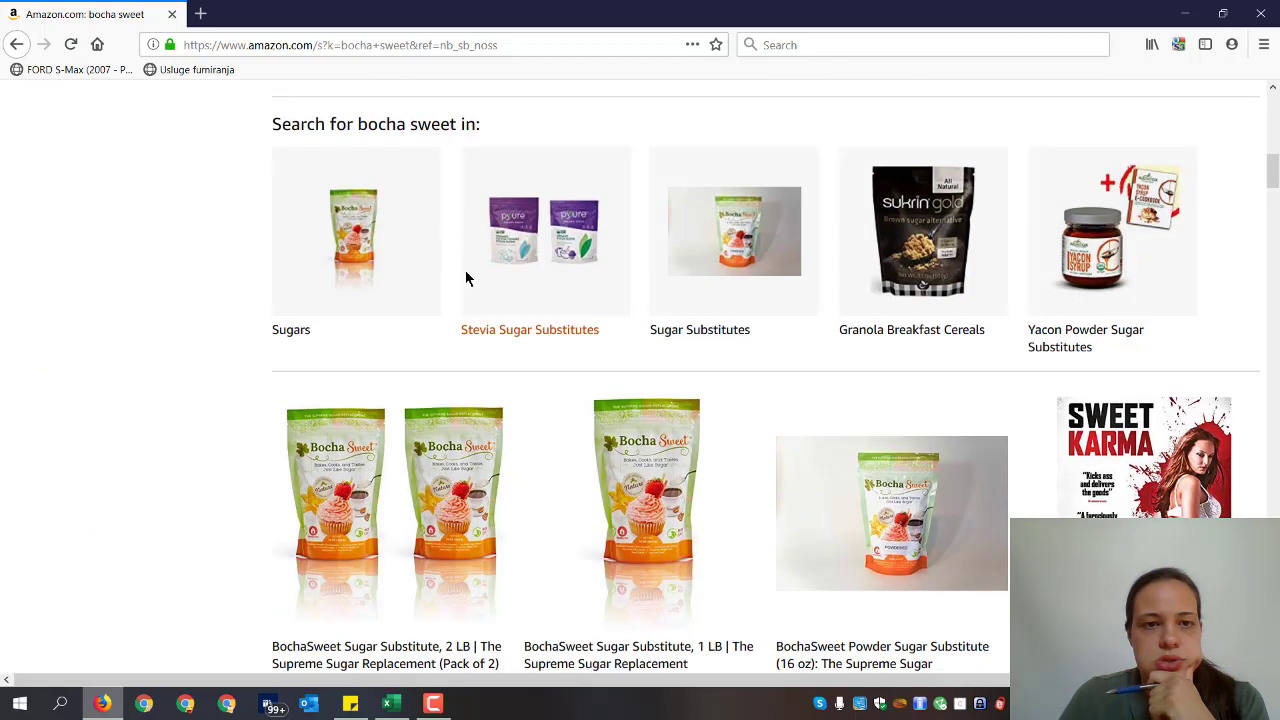
{"action": "scroll", "coordinate": [459, 270], "scroll_direction": "down", "scroll_amount": 2}
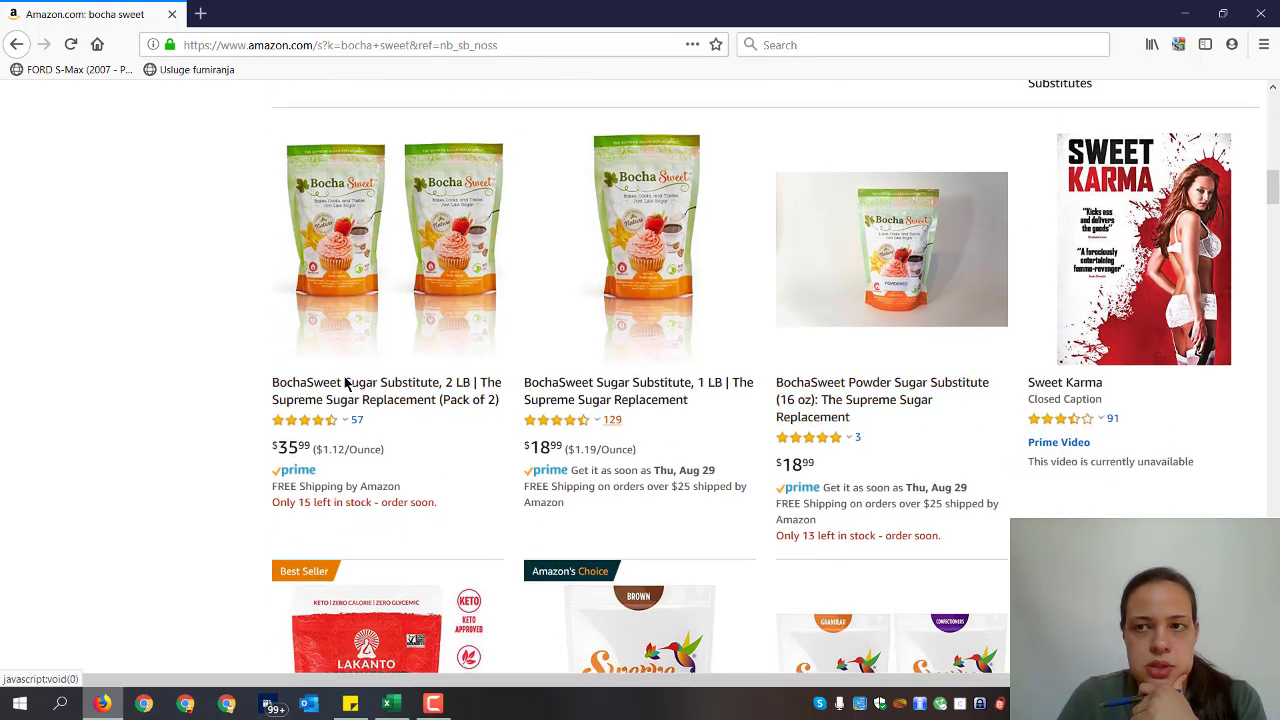
{"action": "scroll", "coordinate": [306, 326], "scroll_direction": "down", "scroll_amount": 1}
{"action": "scroll", "coordinate": [306, 326], "scroll_direction": "down", "scroll_amount": 3}
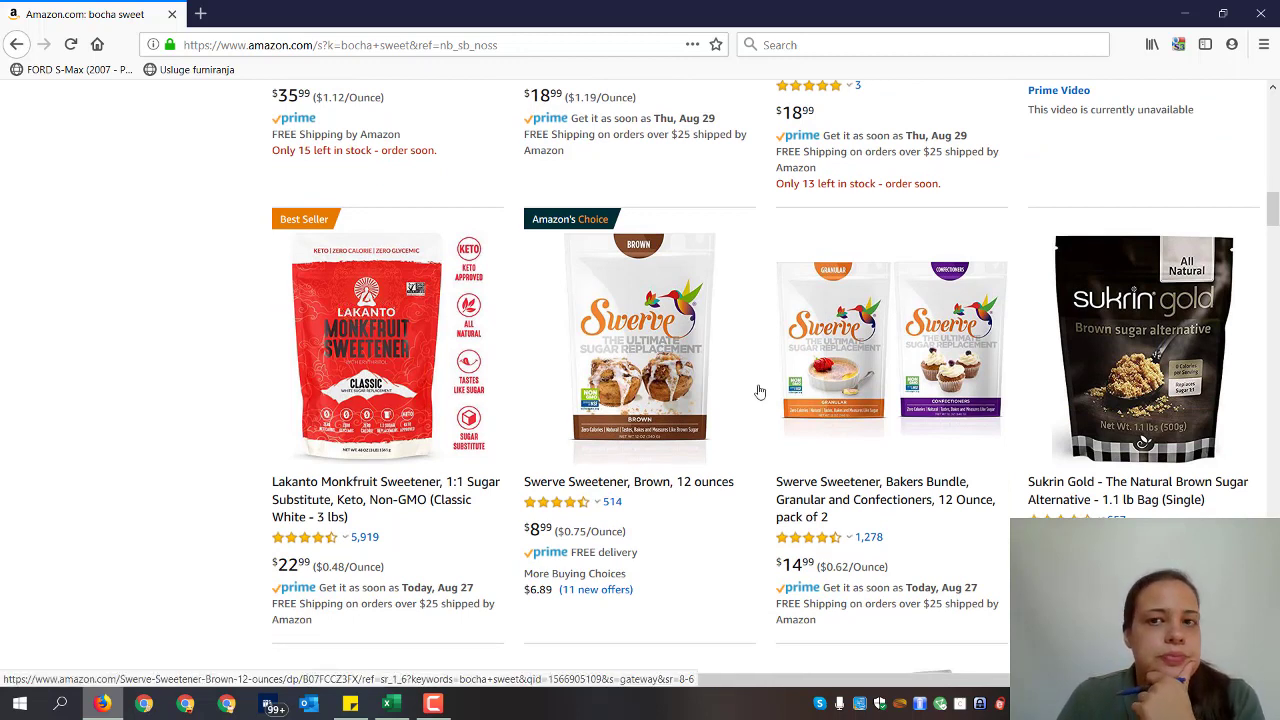
{"action": "scroll", "coordinate": [650, 314], "scroll_direction": "up", "scroll_amount": 3}
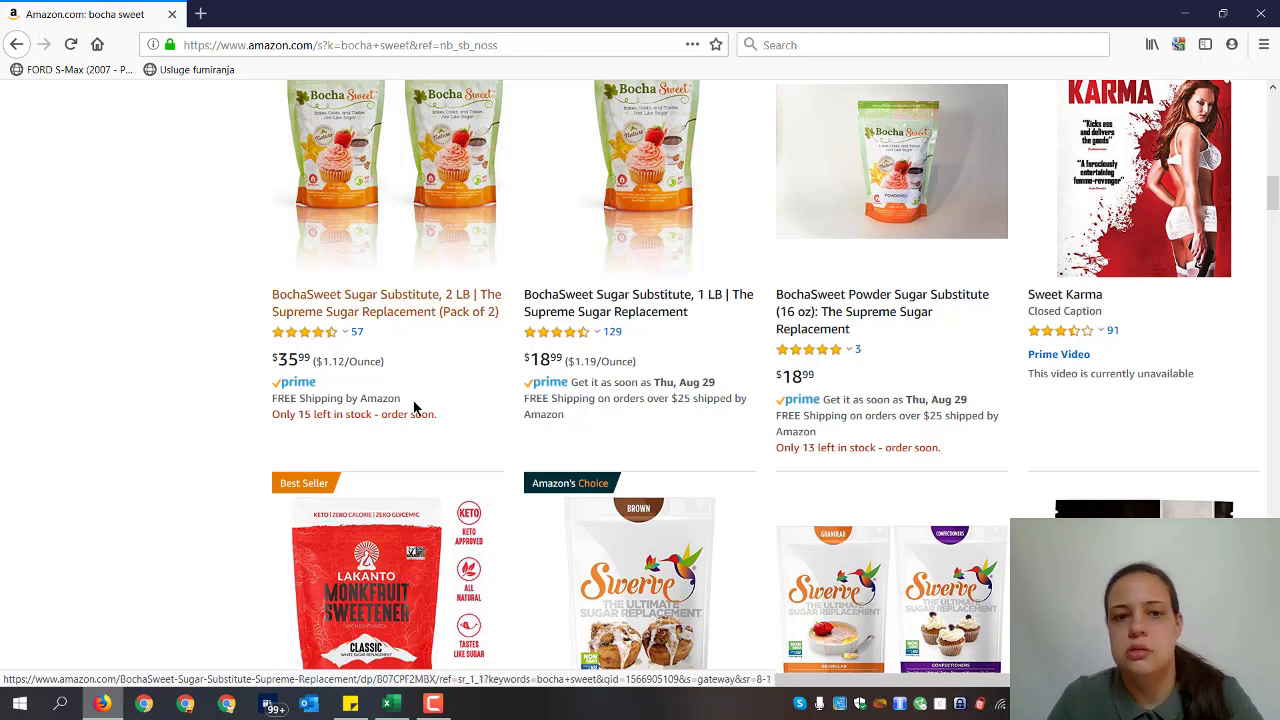
Step: Switch back to the Excel report and mark the keto food row's spend and customer search term in red
{"action": "left_click", "coordinate": [392, 704]}
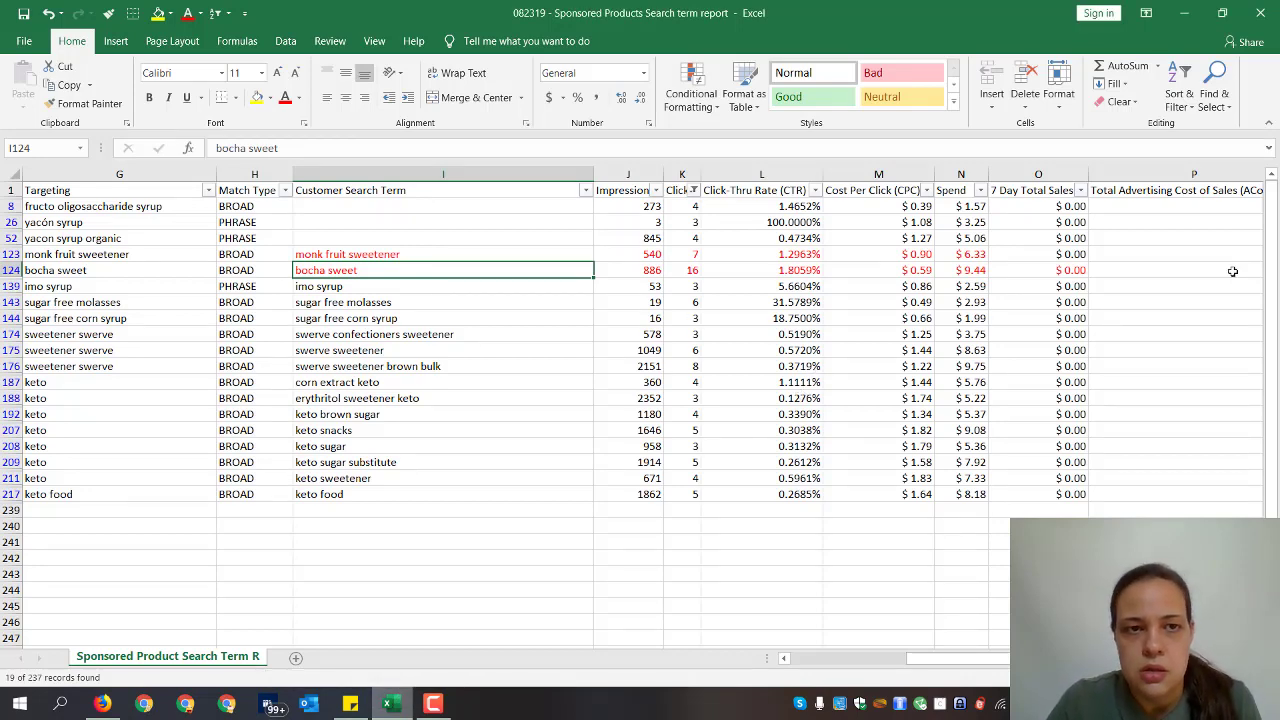
{"action": "right_click", "coordinate": [392, 704]}
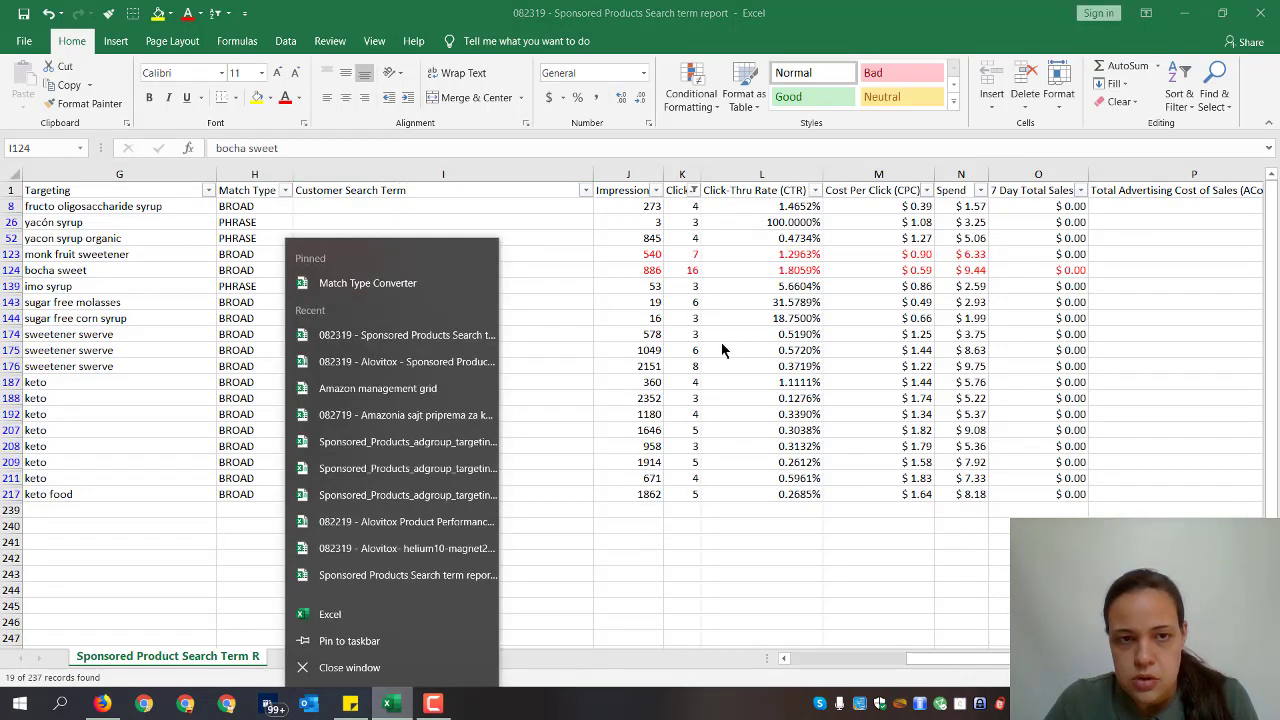
{"action": "left_click", "coordinate": [602, 320]}
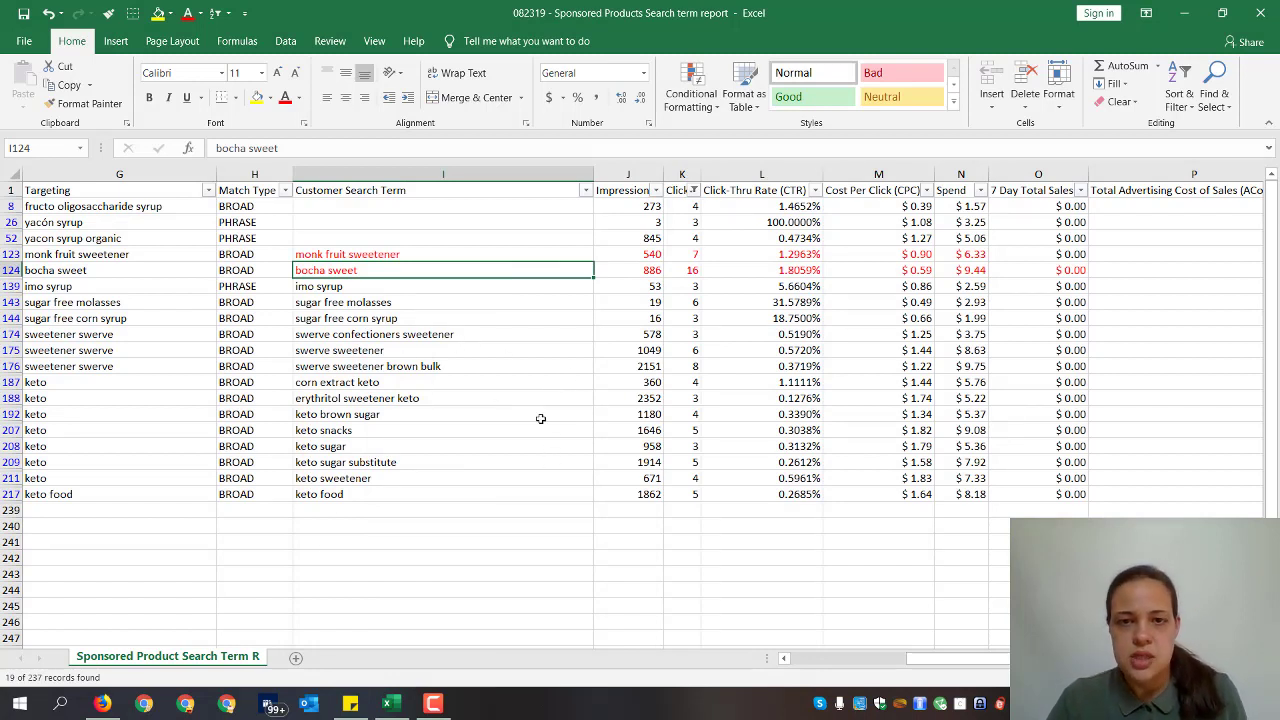
{"action": "left_click", "coordinate": [505, 494]}
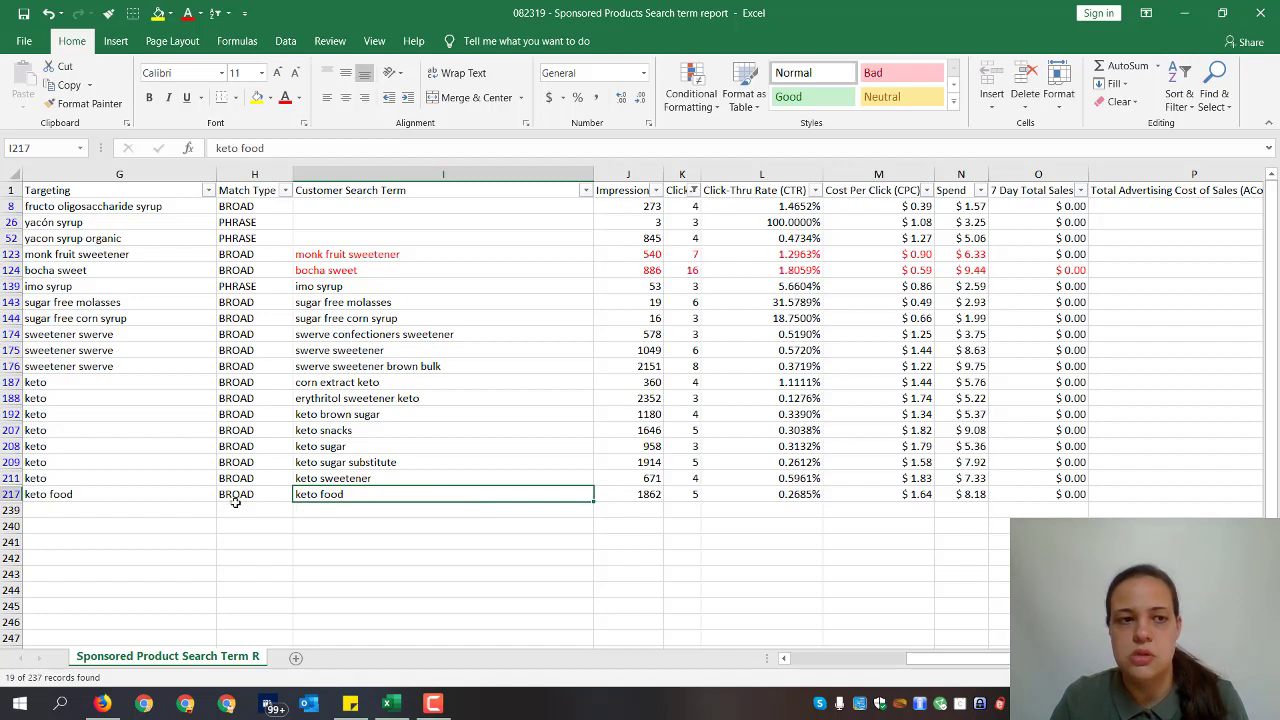
{"action": "left_click", "coordinate": [184, 493]}
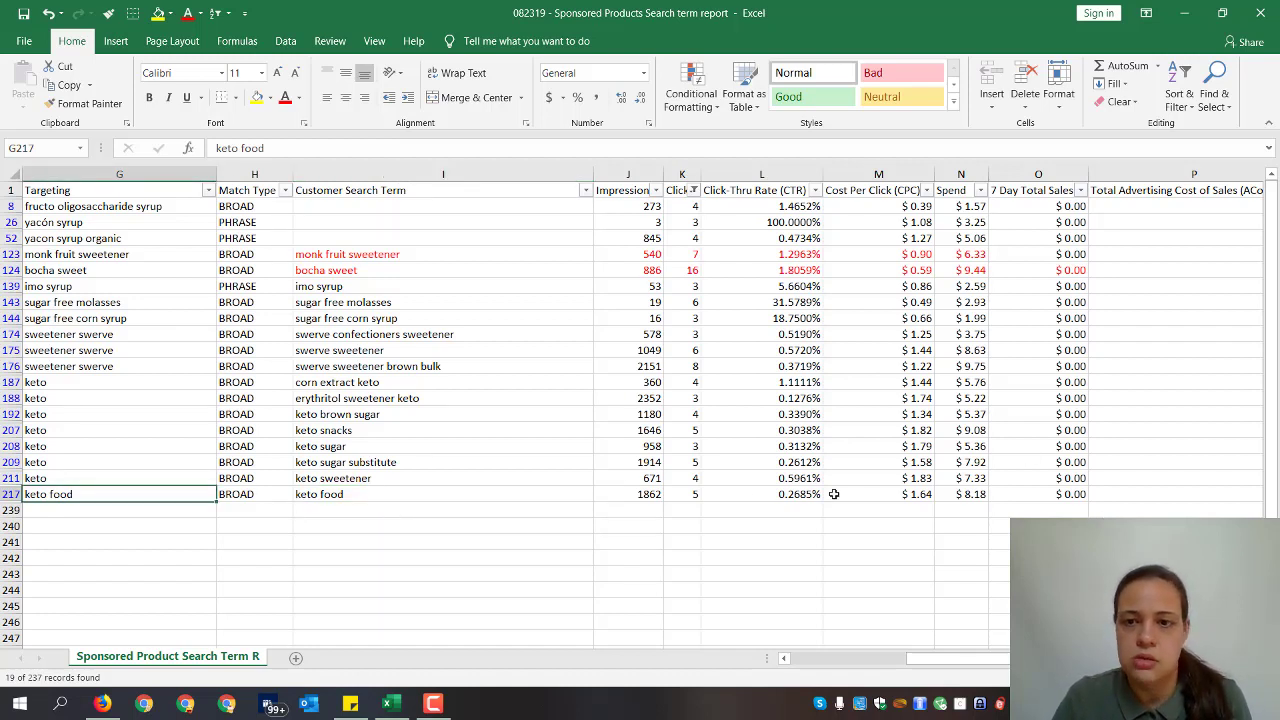
{"action": "left_click", "coordinate": [972, 493]}
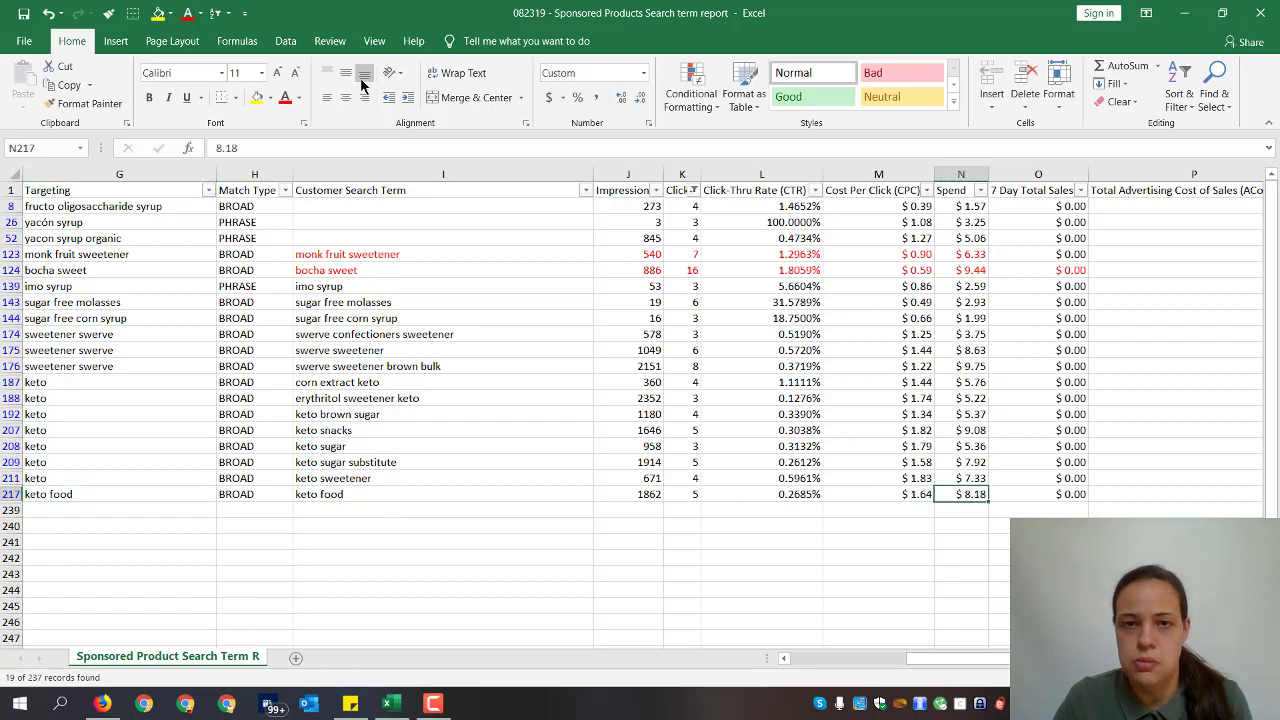
{"action": "left_click", "coordinate": [291, 101]}
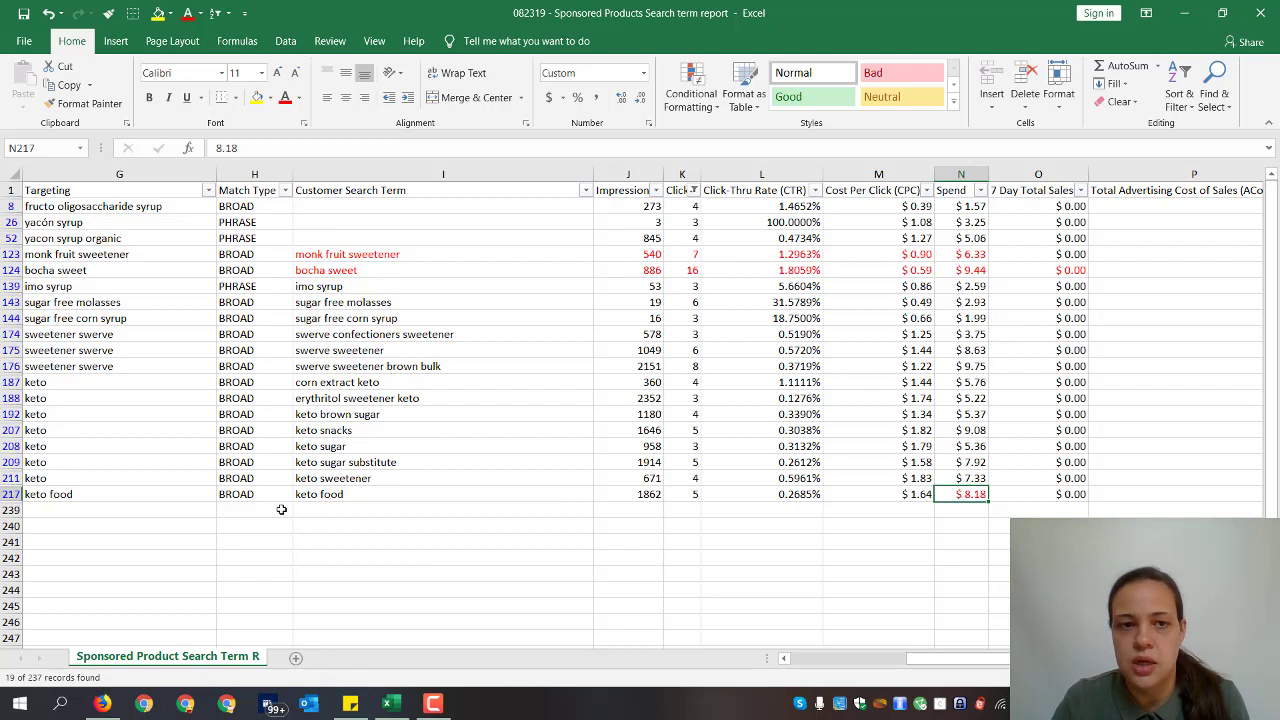
{"action": "left_click", "coordinate": [155, 492]}
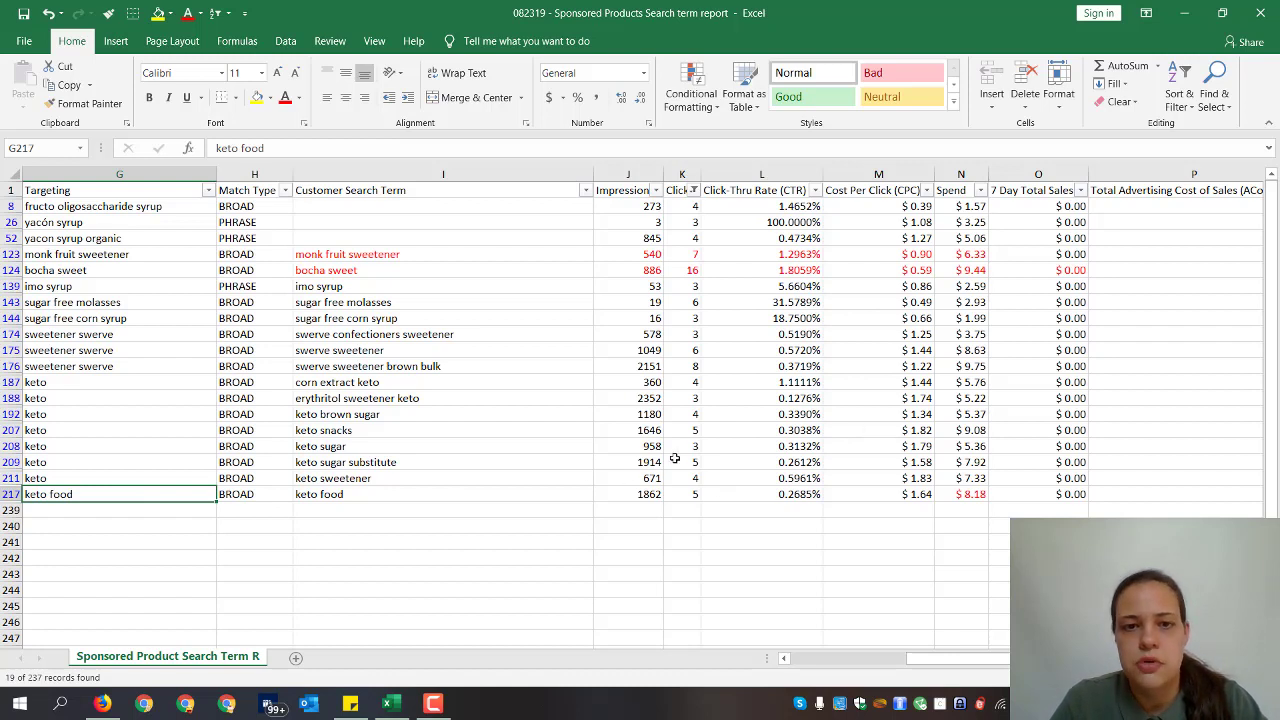
{"action": "left_click", "coordinate": [325, 494]}
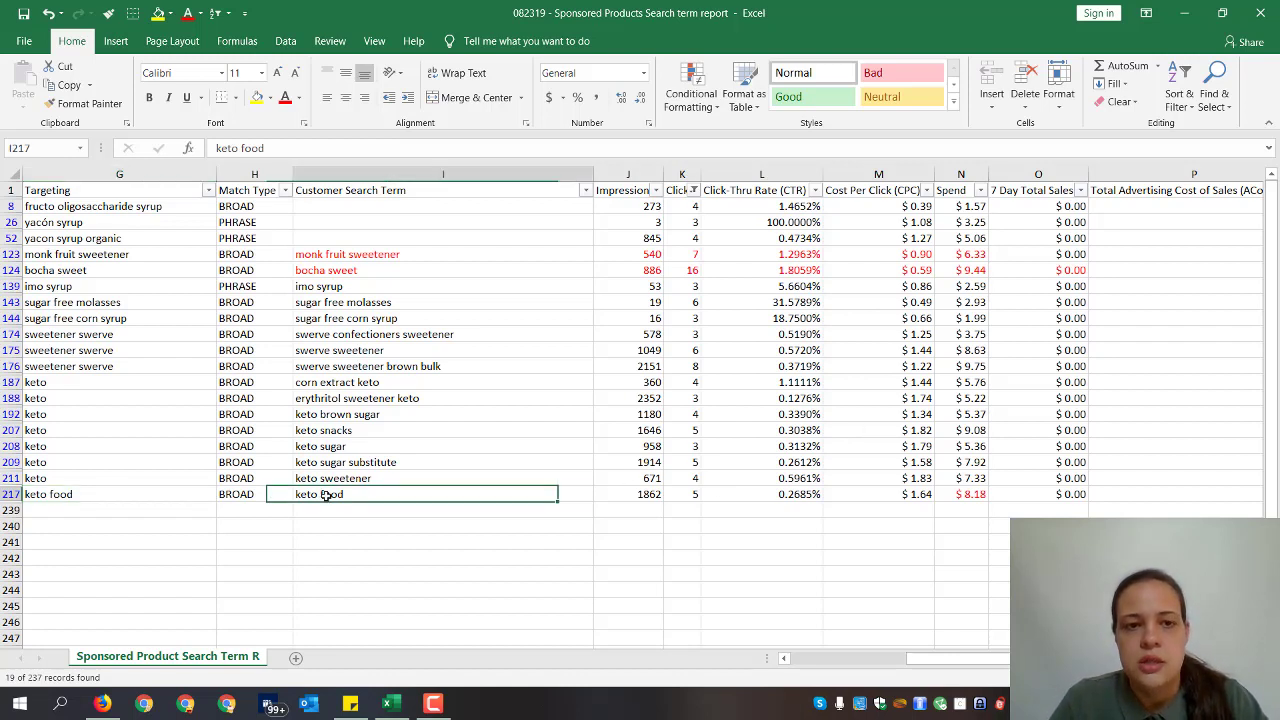
{"action": "left_click", "coordinate": [285, 97]}
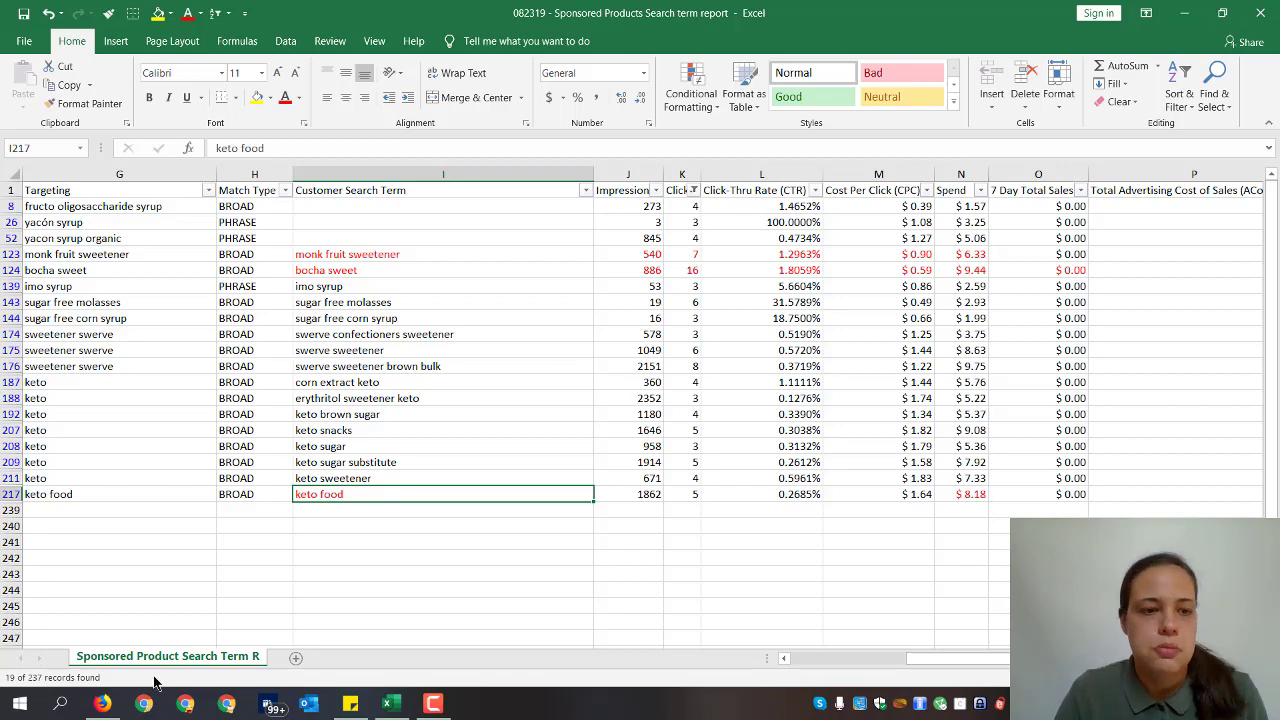
Step: Switch to Firefox and return from the bocha sweet results to the Nature Botanical Farms yacon syrup product page
{"action": "left_click", "coordinate": [102, 703]}
{"action": "scroll", "coordinate": [363, 323], "scroll_direction": "down", "scroll_amount": 10}
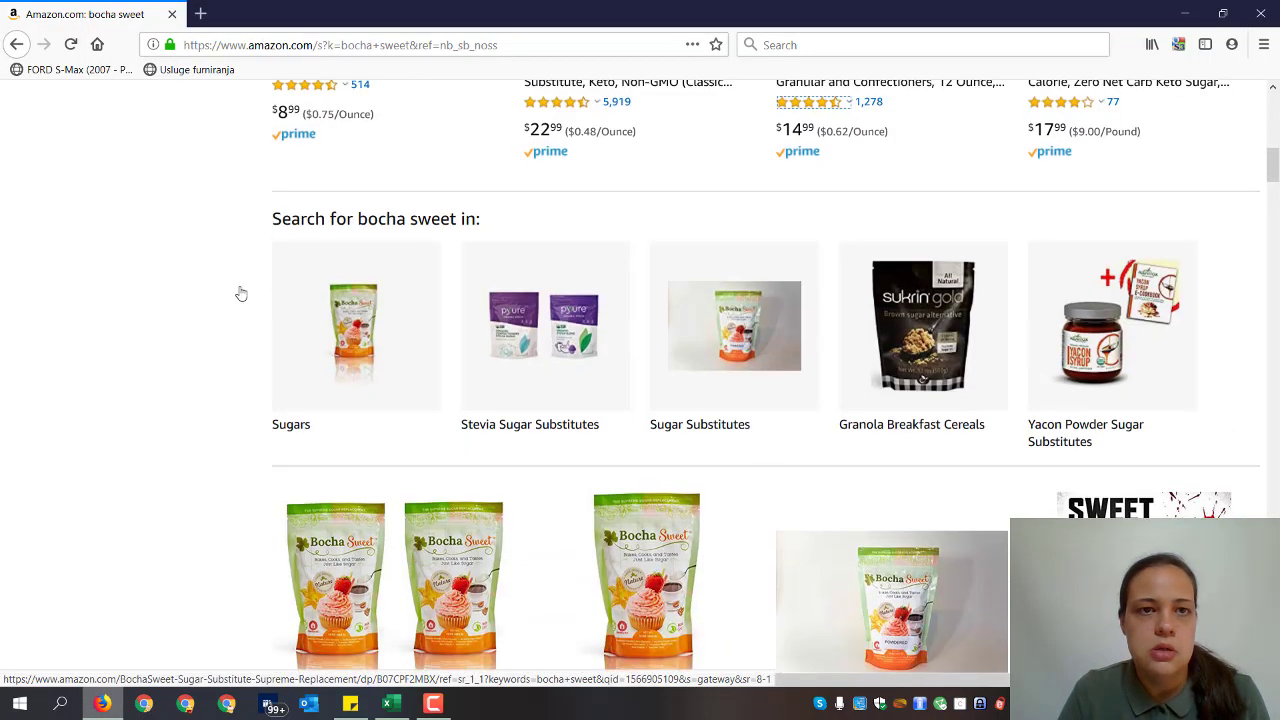
{"action": "scroll", "coordinate": [240, 291], "scroll_direction": "up", "scroll_amount": 3}
{"action": "left_click", "coordinate": [15, 45]}
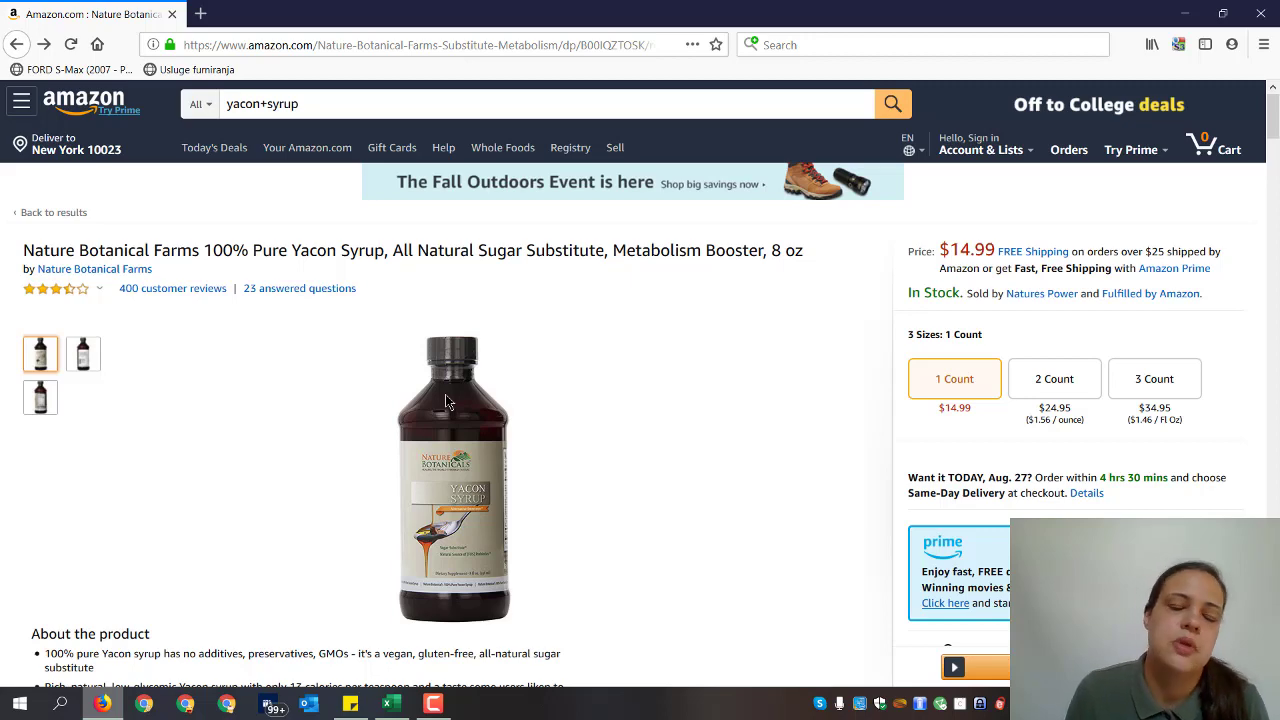
Step: Switch back to the Excel report and remove the filters from its data
{"action": "left_click", "coordinate": [391, 706]}
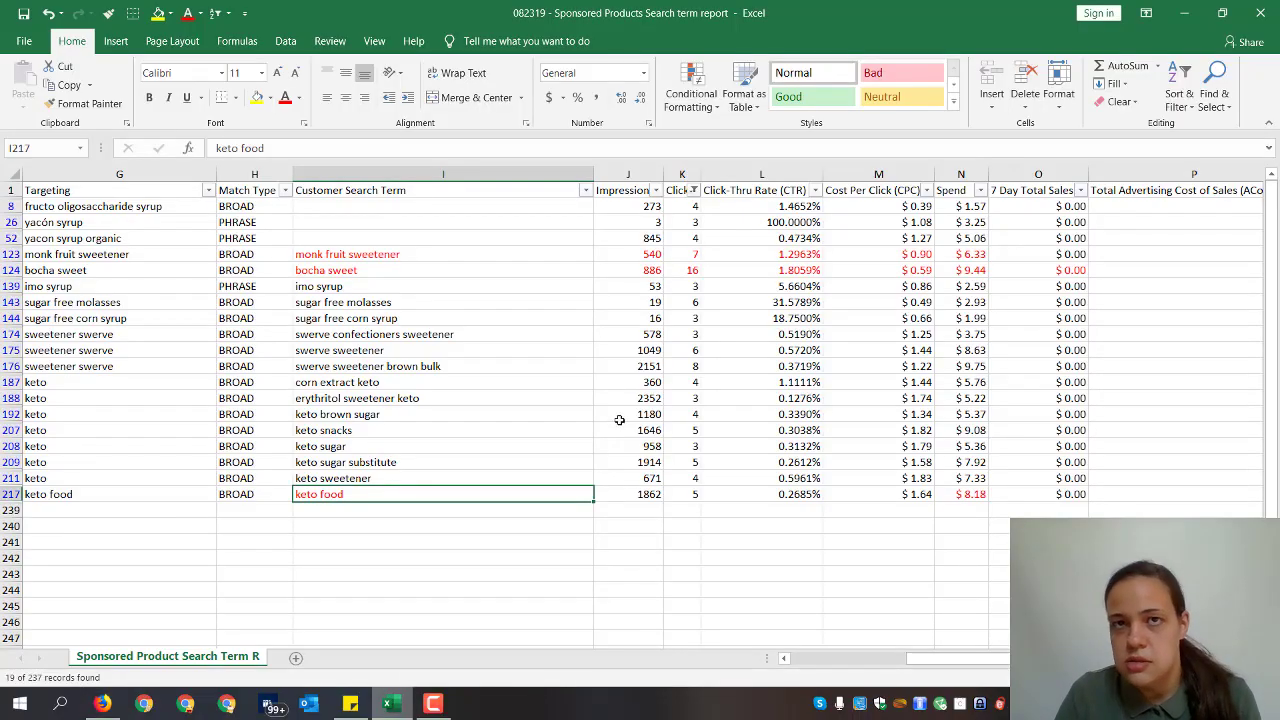
{"action": "left_click", "coordinate": [566, 368]}
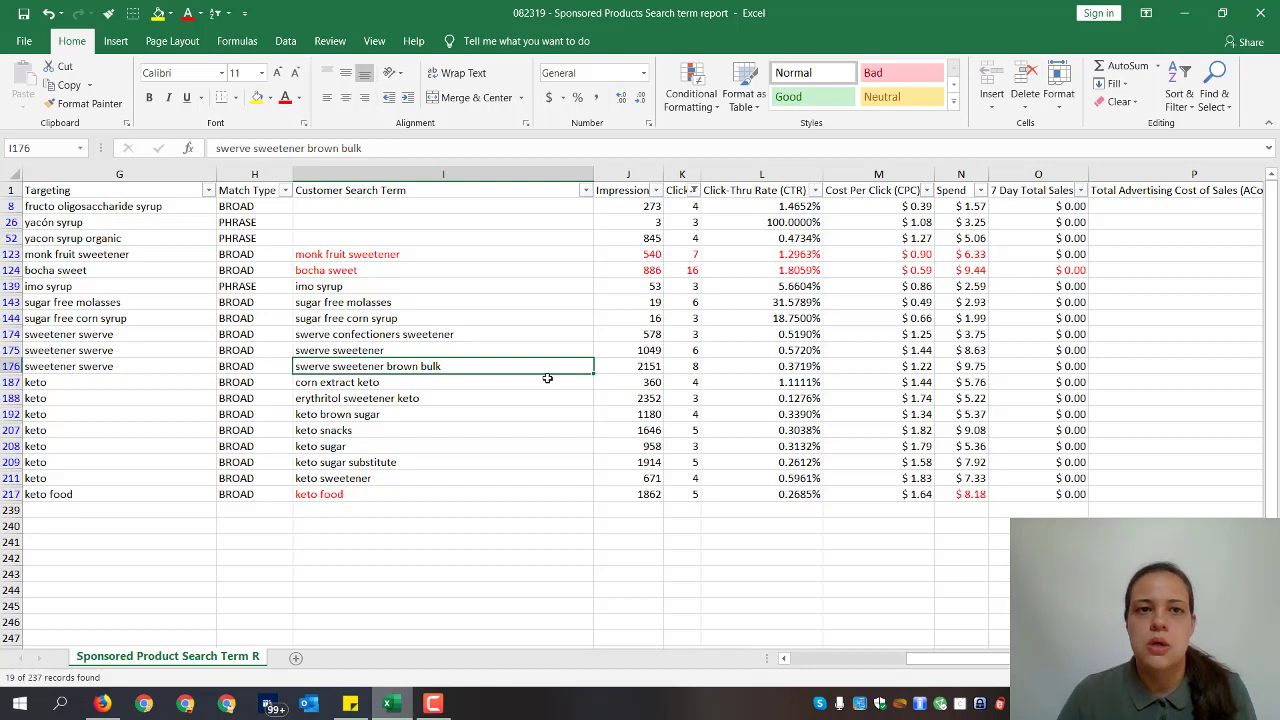
{"action": "left_click", "coordinate": [585, 190]}
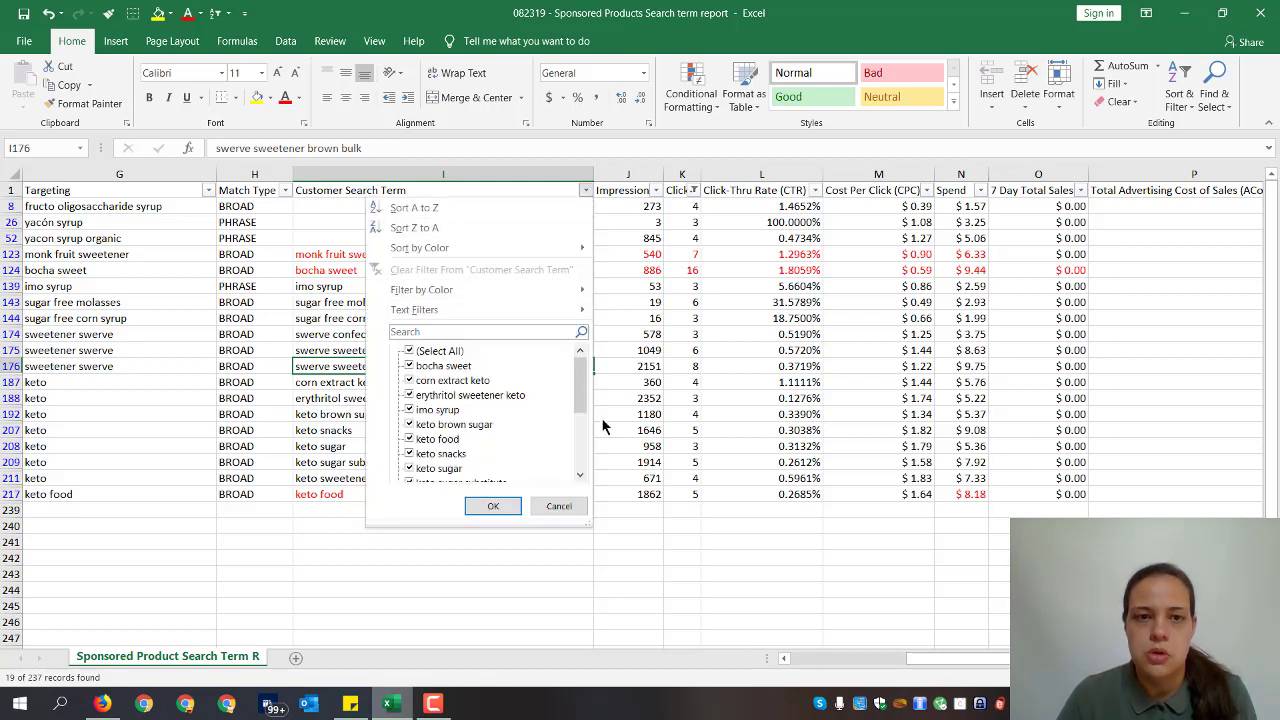
{"action": "left_click", "coordinate": [559, 506]}
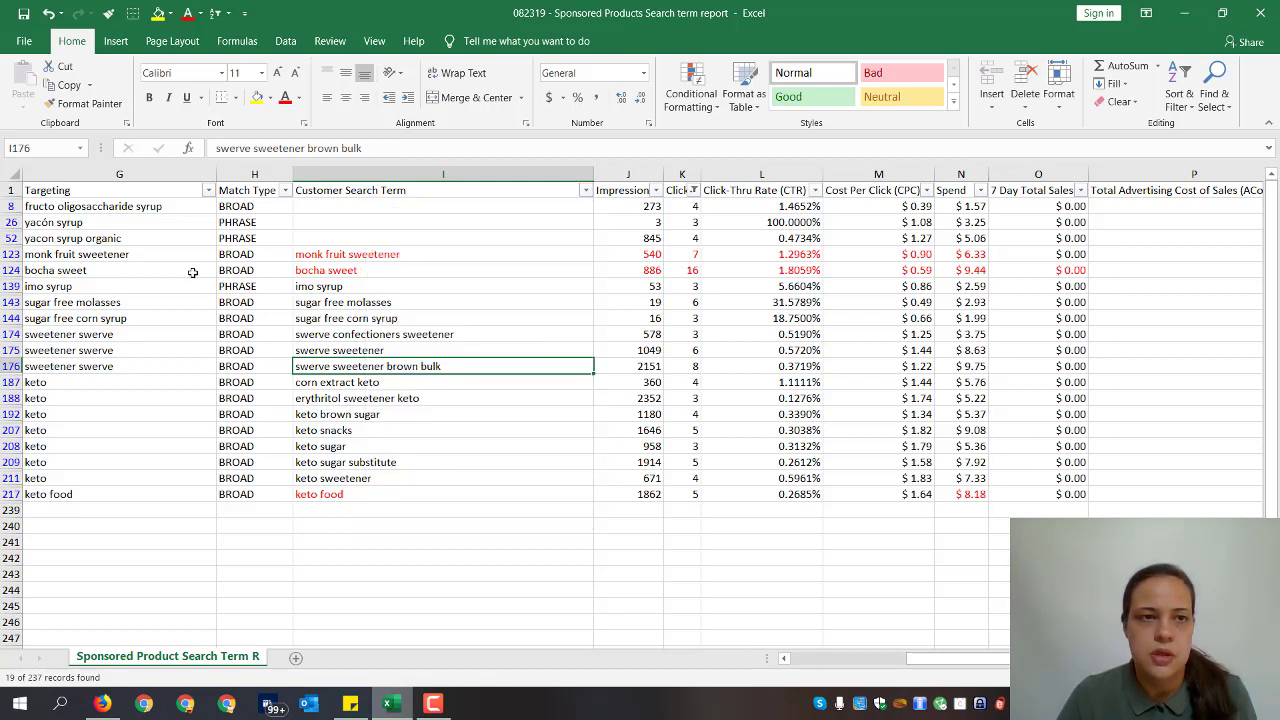
{"action": "left_click", "coordinate": [193, 272]}
{"action": "key", "text": "ctrl+shift+l"}
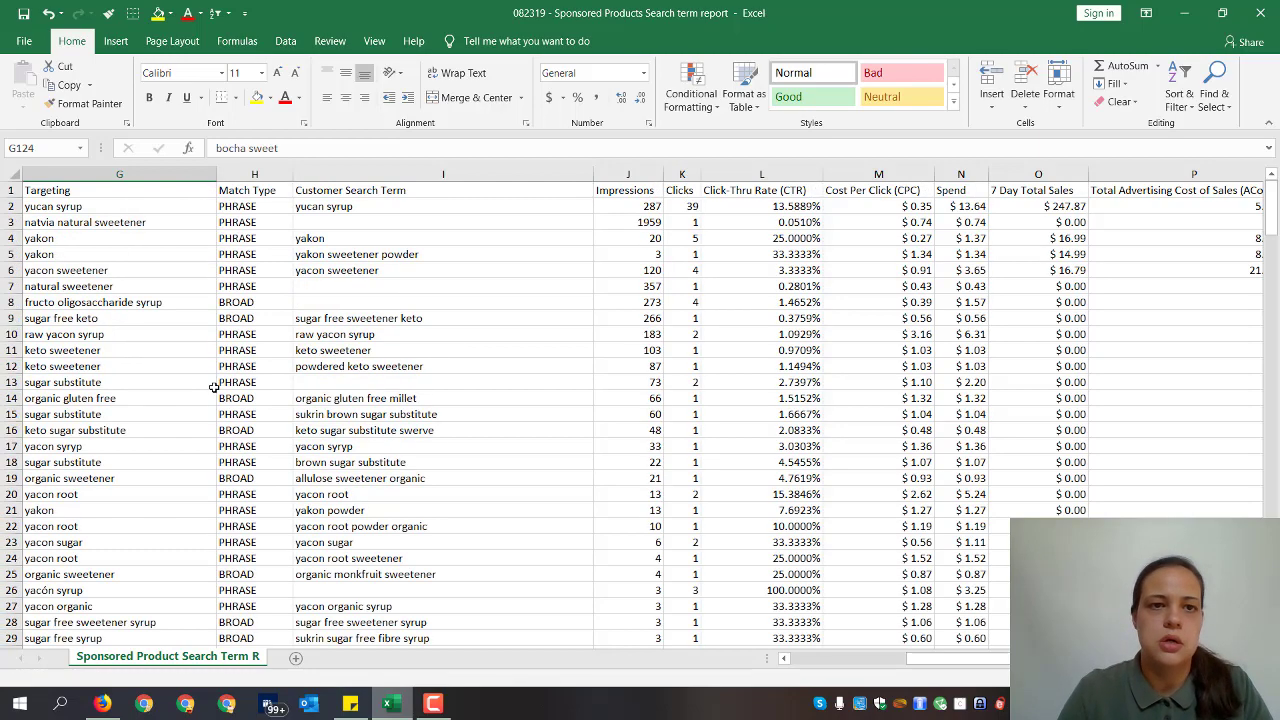
Step: Look through the unfiltered report down to the ASIN entries near the end of the Customer Search Term column
{"action": "left_click", "coordinate": [572, 306]}
{"action": "scroll", "coordinate": [572, 312], "scroll_direction": "down", "scroll_amount": 4}
{"action": "scroll", "coordinate": [572, 318], "scroll_direction": "down", "scroll_amount": 15}
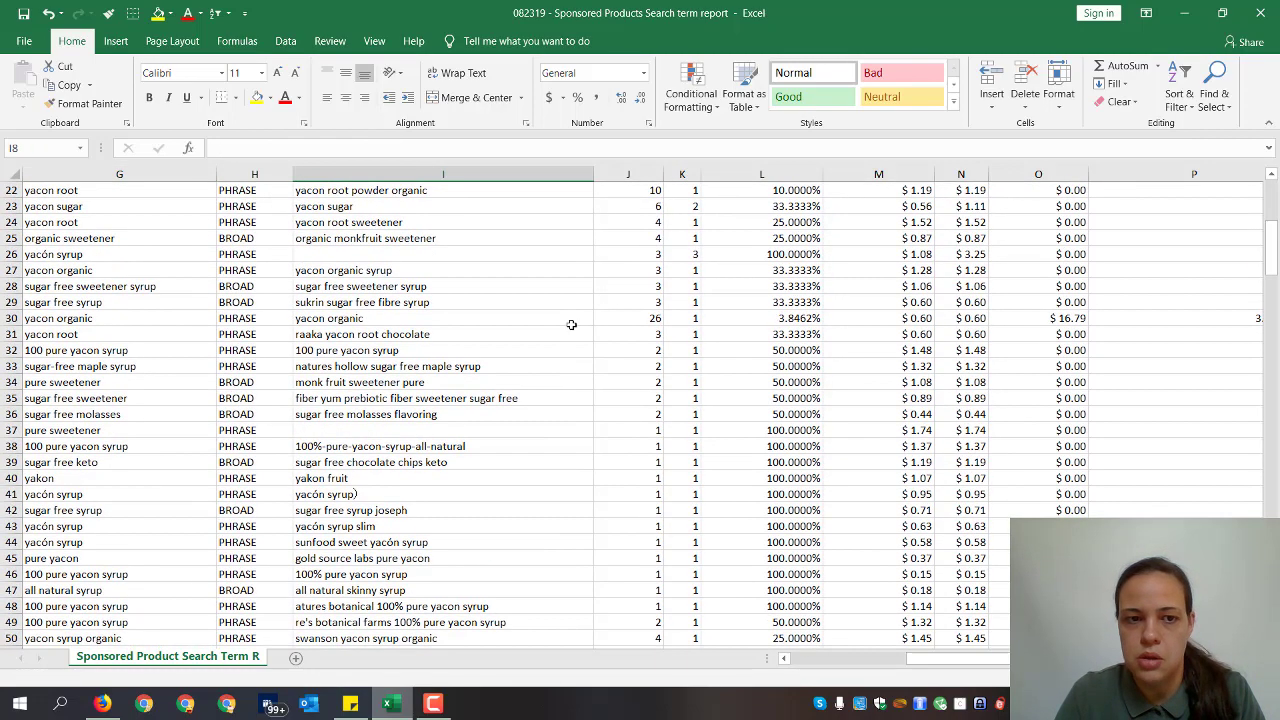
{"action": "scroll", "coordinate": [560, 345], "scroll_direction": "down", "scroll_amount": 20}
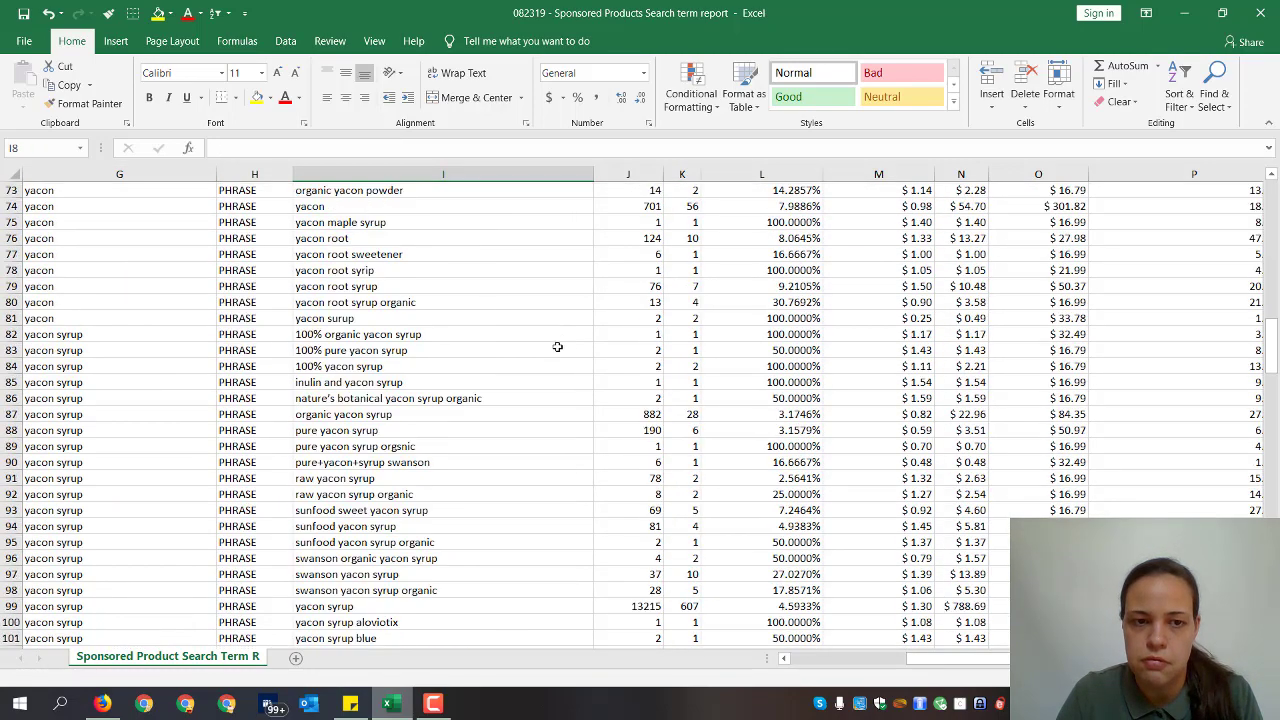
{"action": "scroll", "coordinate": [525, 368], "scroll_direction": "down", "scroll_amount": 18}
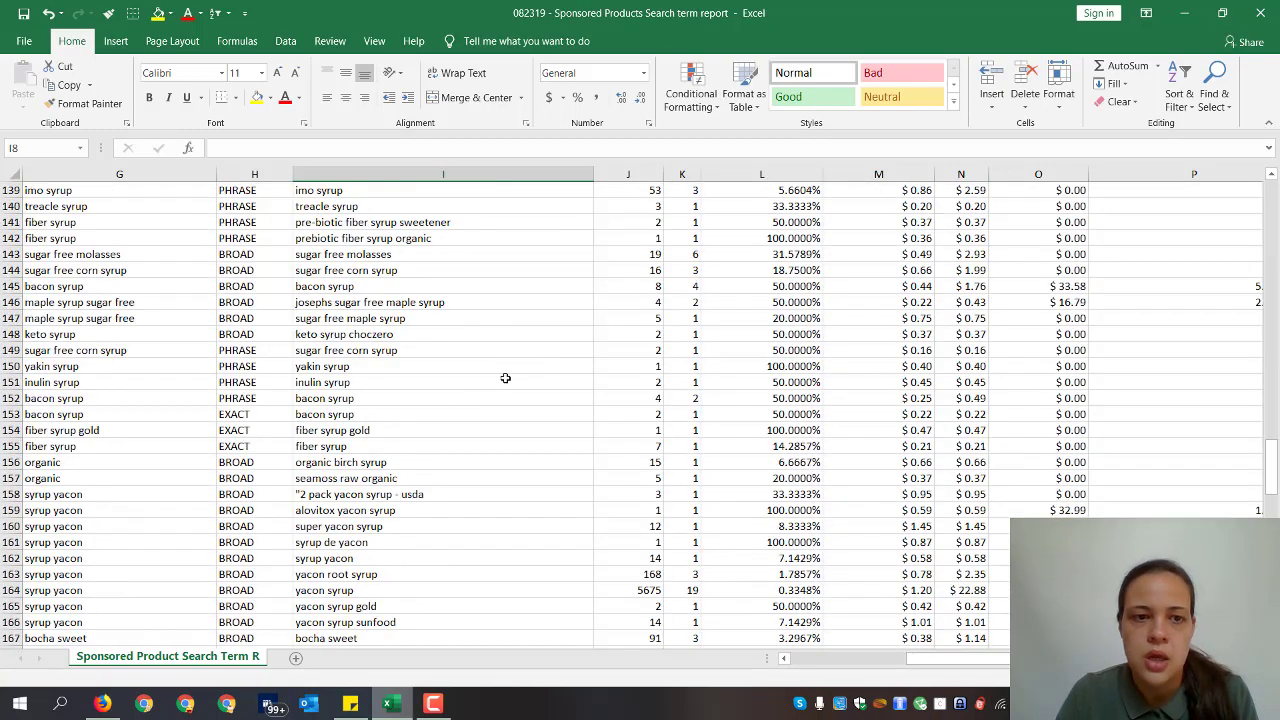
{"action": "scroll", "coordinate": [502, 386], "scroll_direction": "down", "scroll_amount": 13}
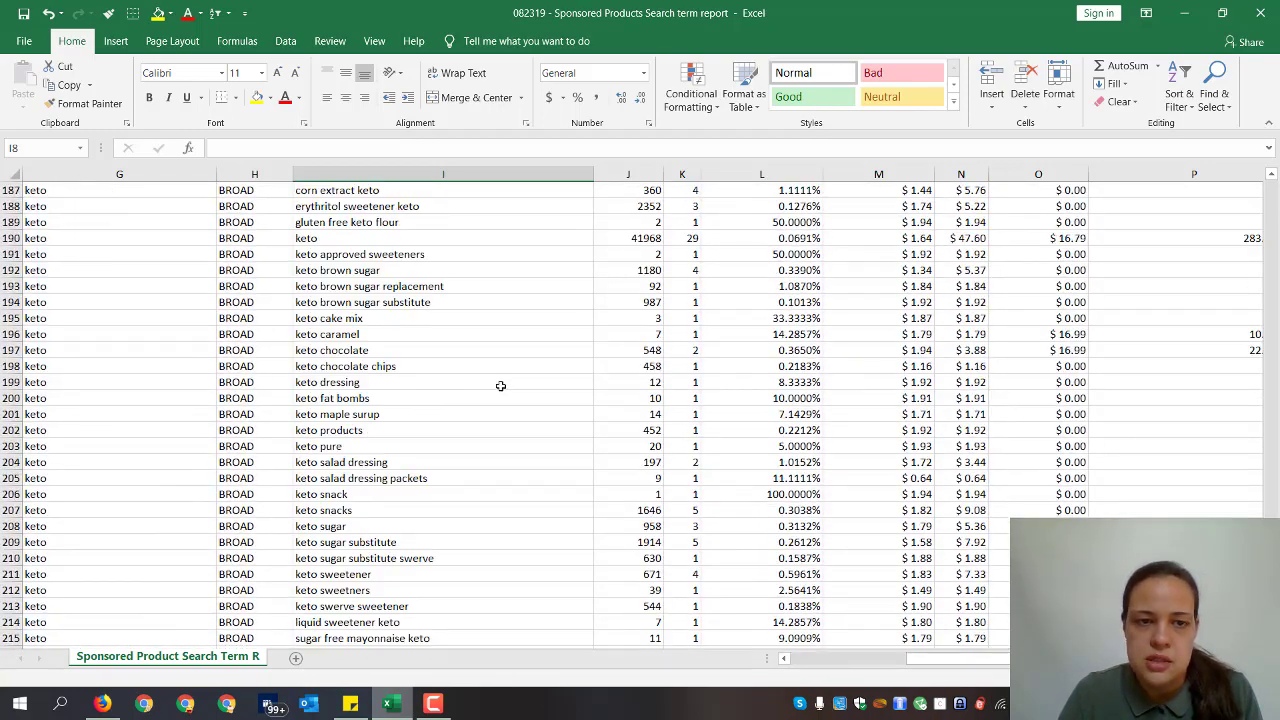
{"action": "left_click", "coordinate": [412, 431]}
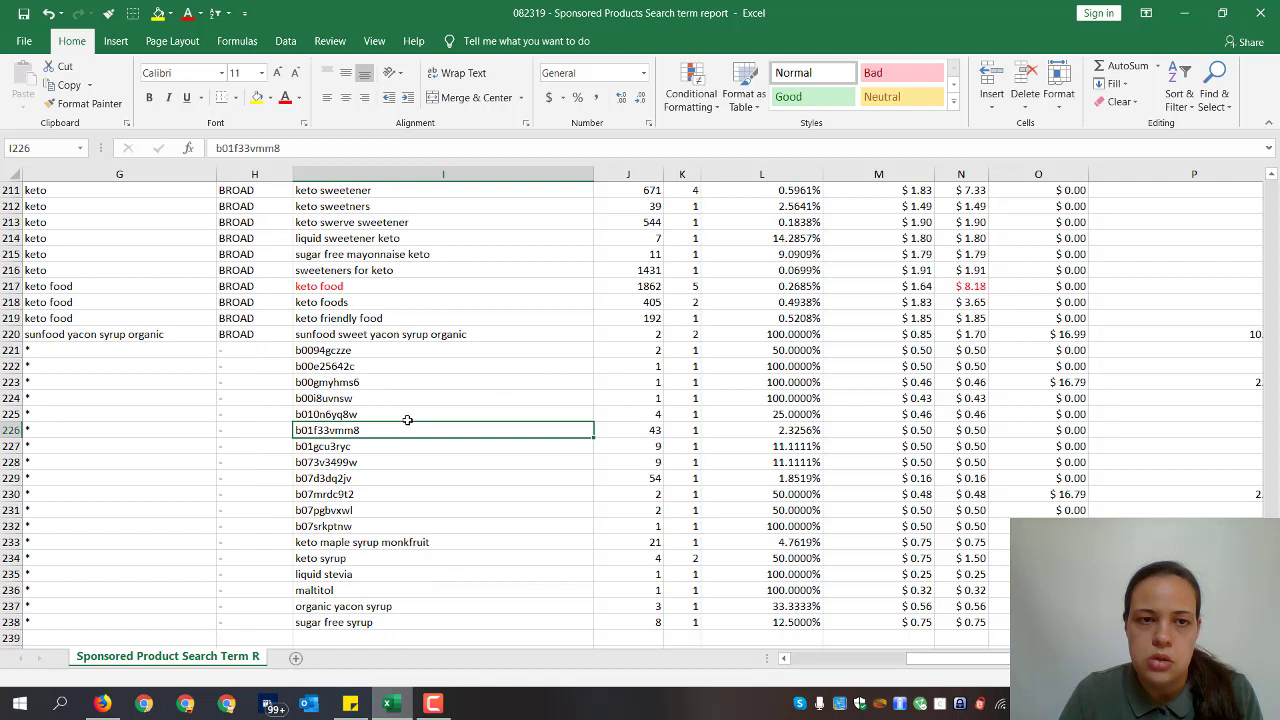
{"action": "left_click", "coordinate": [349, 350]}
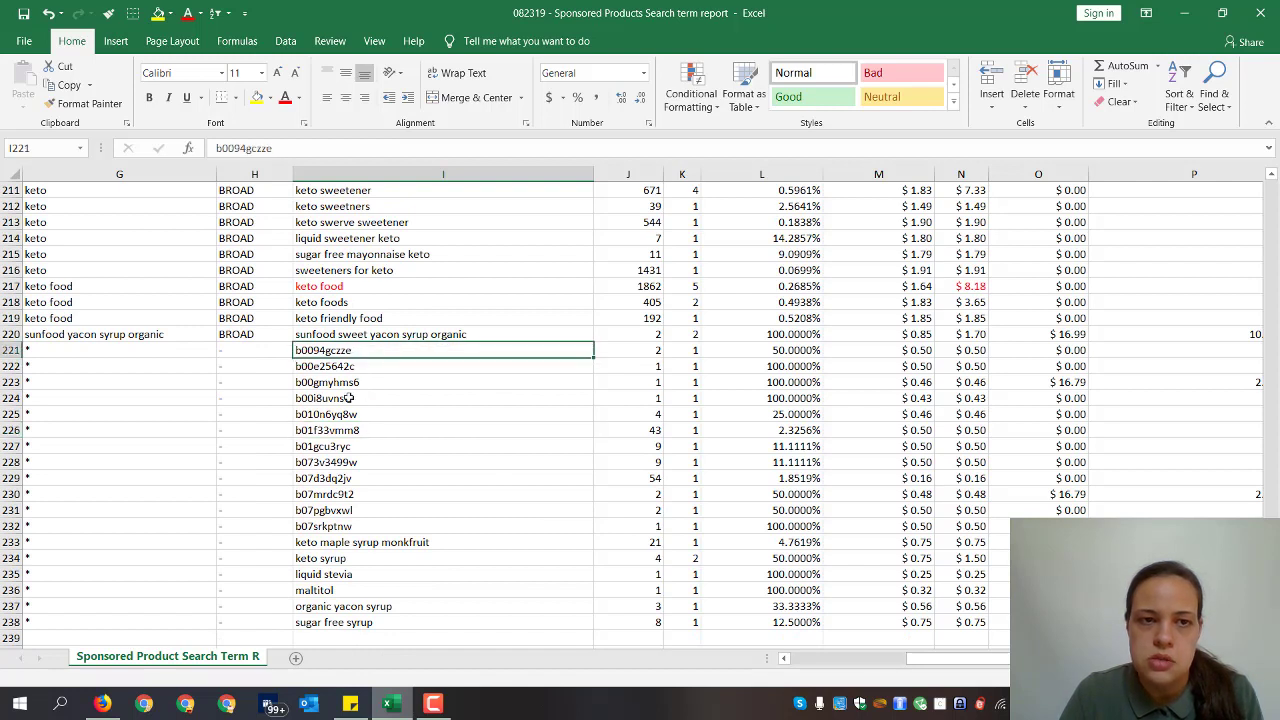
Step: Copy the ASIN "b07d3dq2jv" from the customer search terms, switch to Amazon in Firefox and search for it in place of yacon+syrup
{"action": "left_click", "coordinate": [493, 480]}
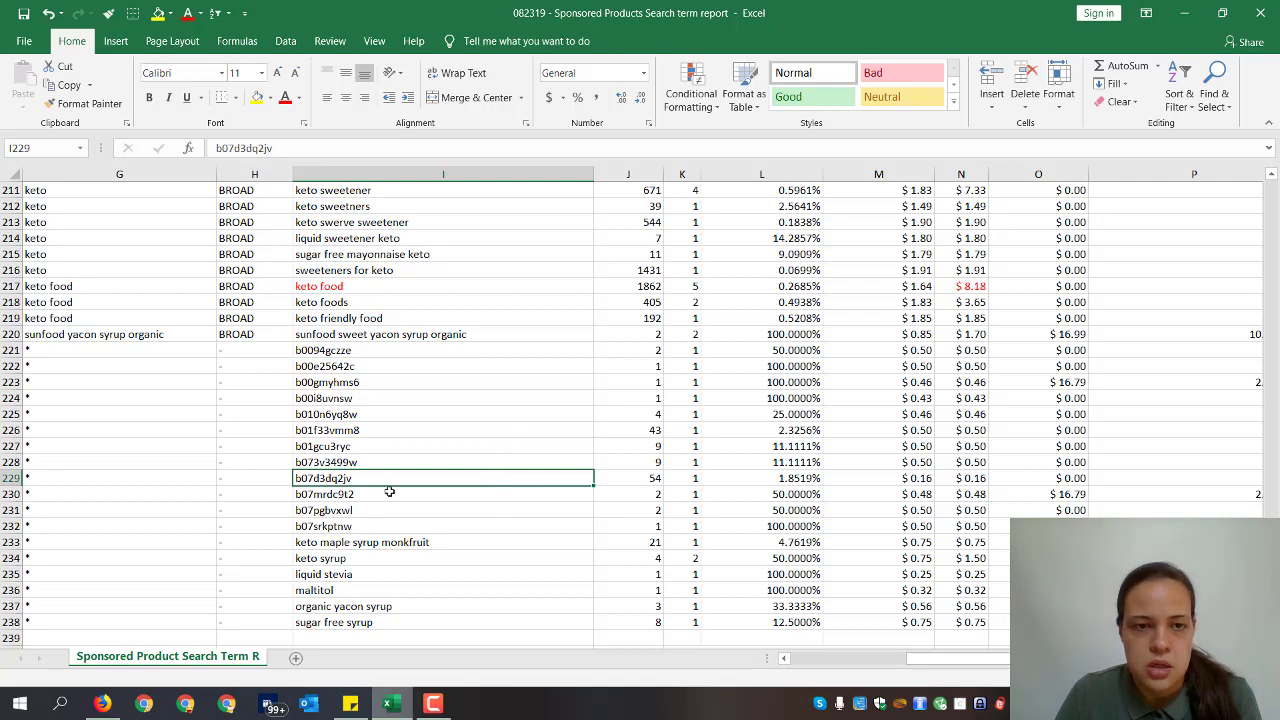
{"action": "key", "text": "ctrl+c"}
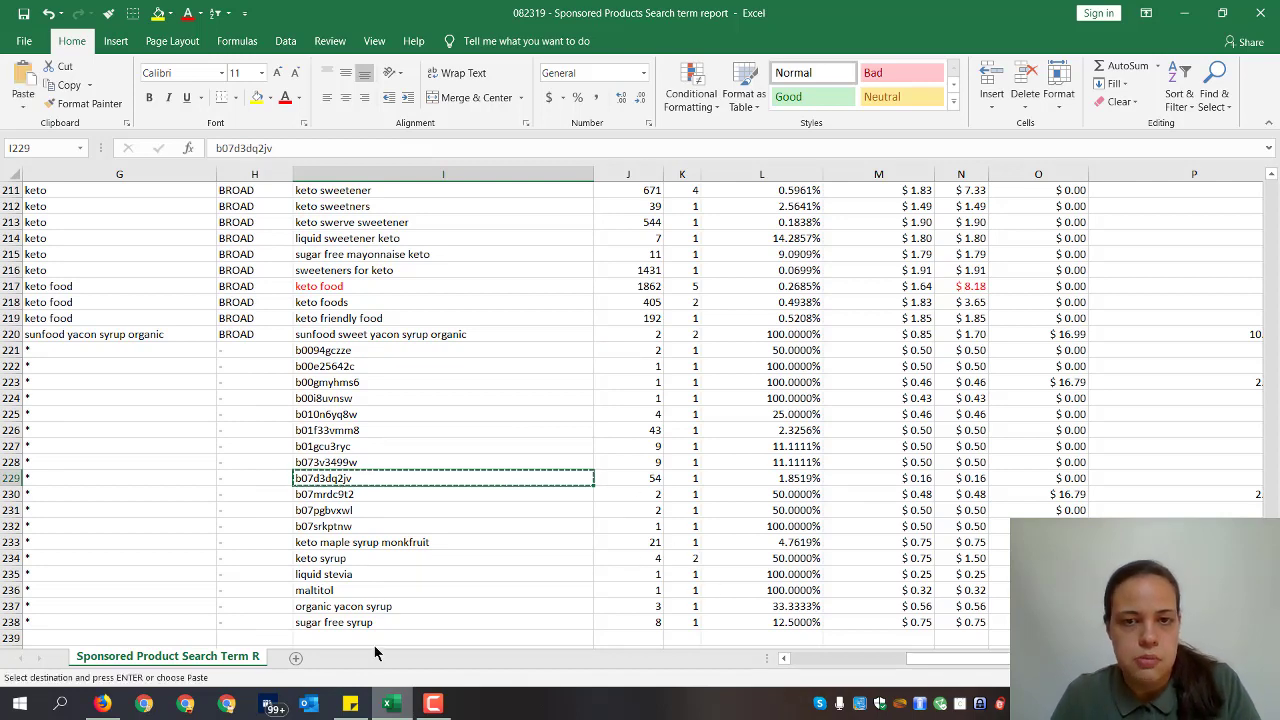
{"action": "left_click", "coordinate": [103, 703]}
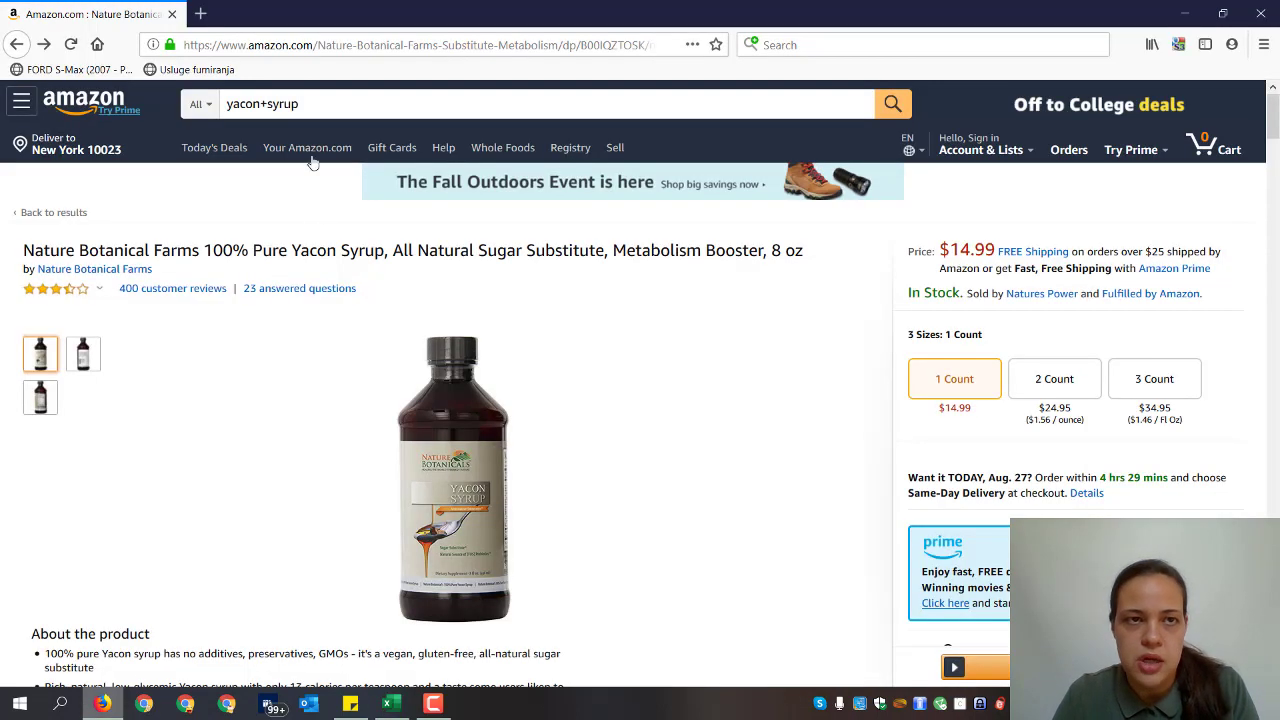
{"action": "left_click_drag", "start_coordinate": [306, 103], "coordinate": [226, 104]}
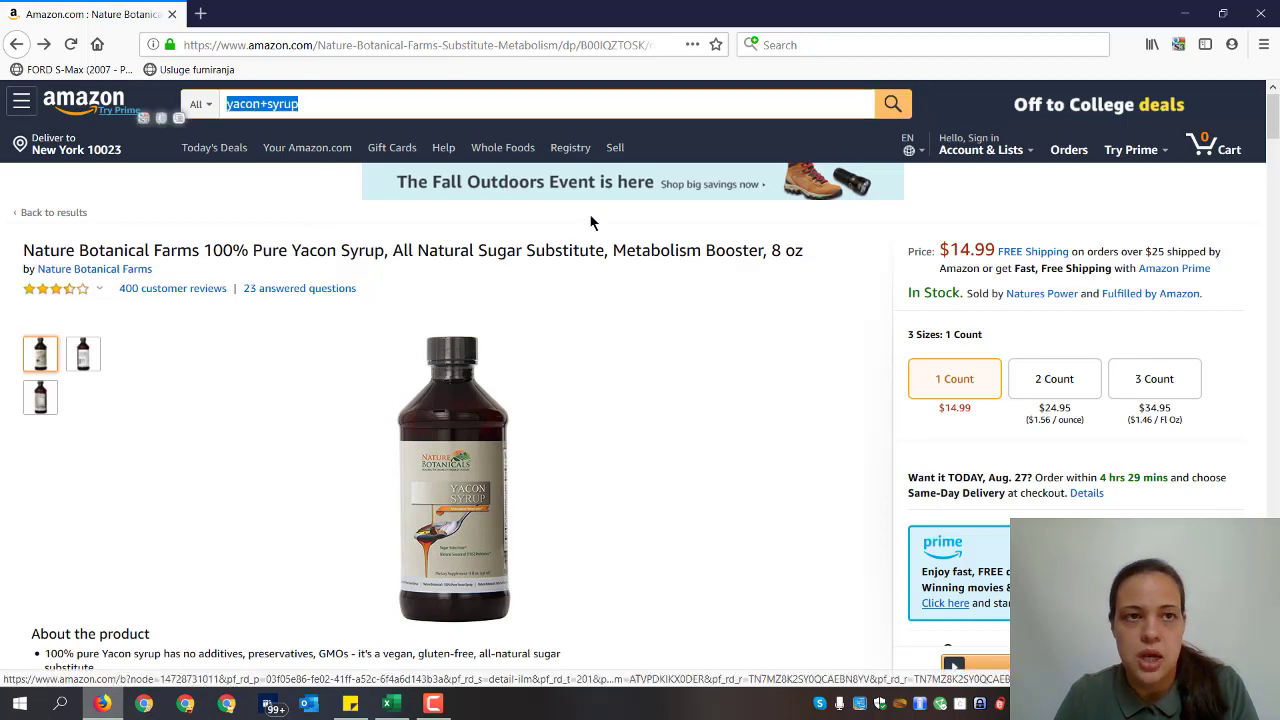
{"action": "key", "text": "ctrl+v"}
{"action": "left_click", "coordinate": [898, 114]}
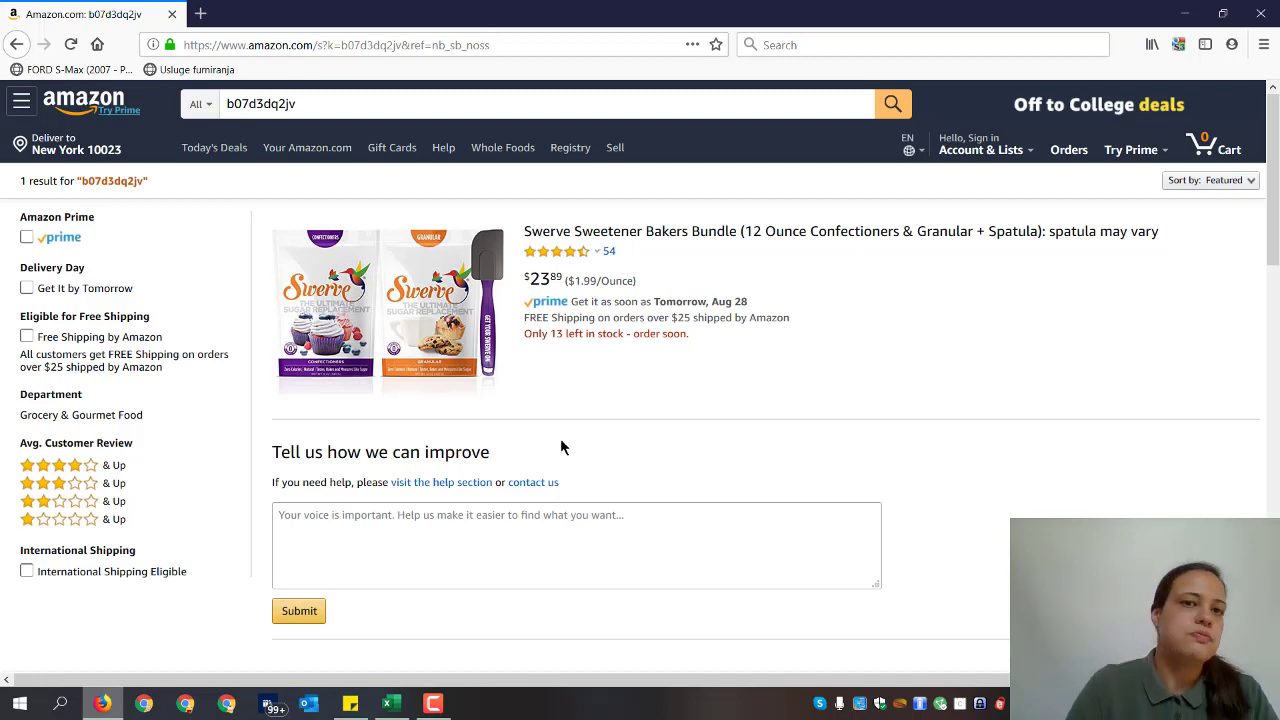
Step: Switch back to the Excel report, clear the copy selection and review the b07d3dq2jv row's figures from impressions to spend
{"action": "key", "text": "alt+Tab"}
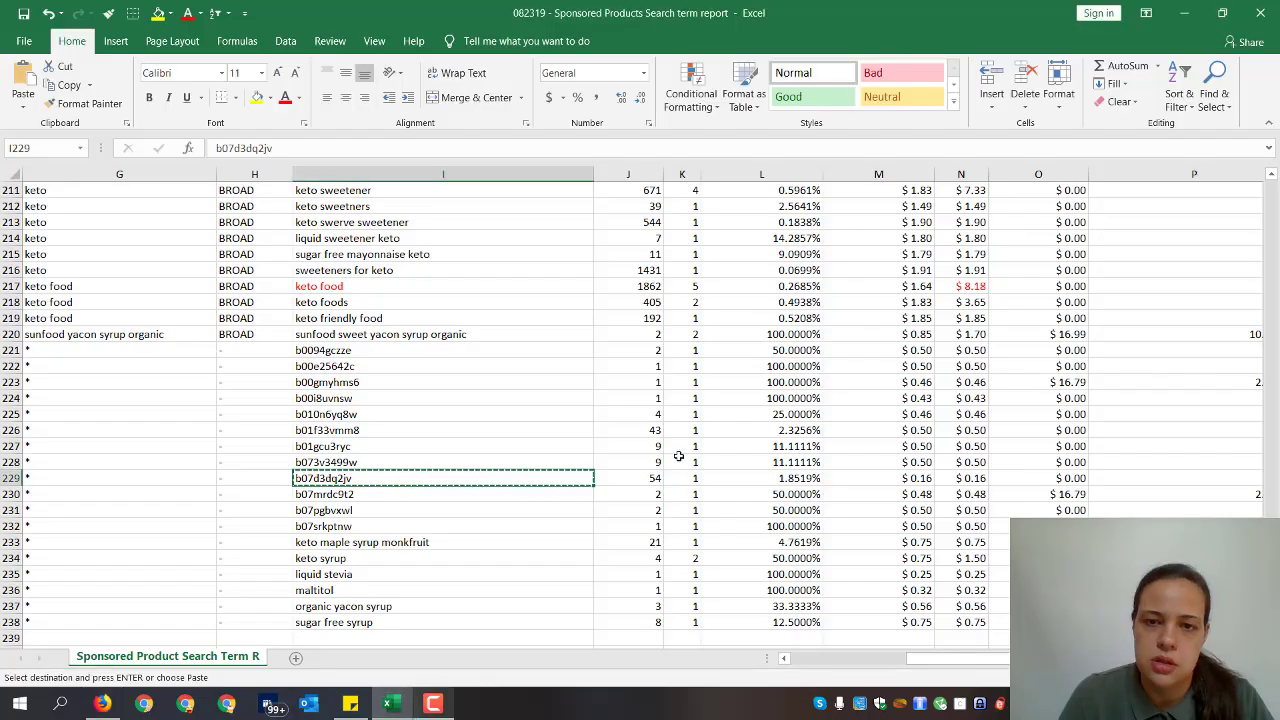
{"action": "key", "text": "Escape"}
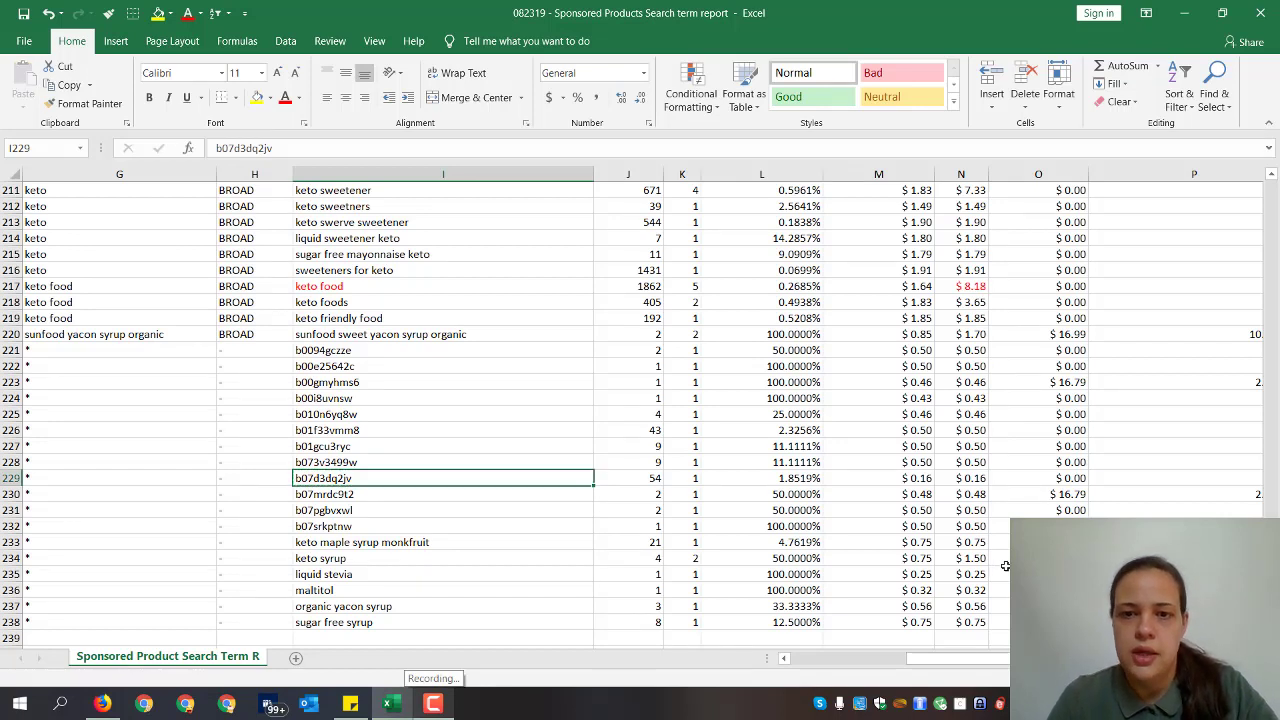
{"action": "key", "text": "Right"}
{"action": "key", "text": "Right"}
{"action": "key", "text": "Right"}
{"action": "key", "text": "Right"}
{"action": "key", "text": "Right"}
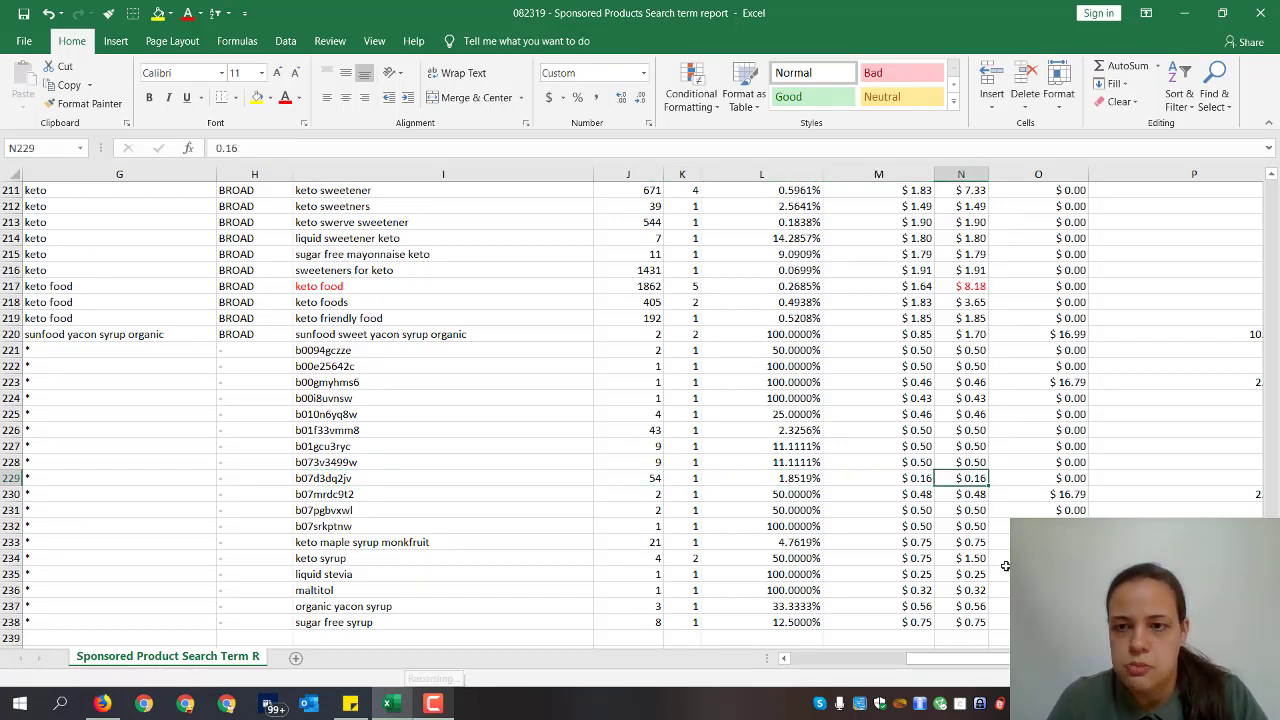
Step: Compare the b07d3dq2jv row's figures again, going from spend back to impressions and returning to spend
{"action": "key", "text": "Left"}
{"action": "key", "text": "Left"}
{"action": "key", "text": "Left"}
{"action": "key", "text": "Left"}
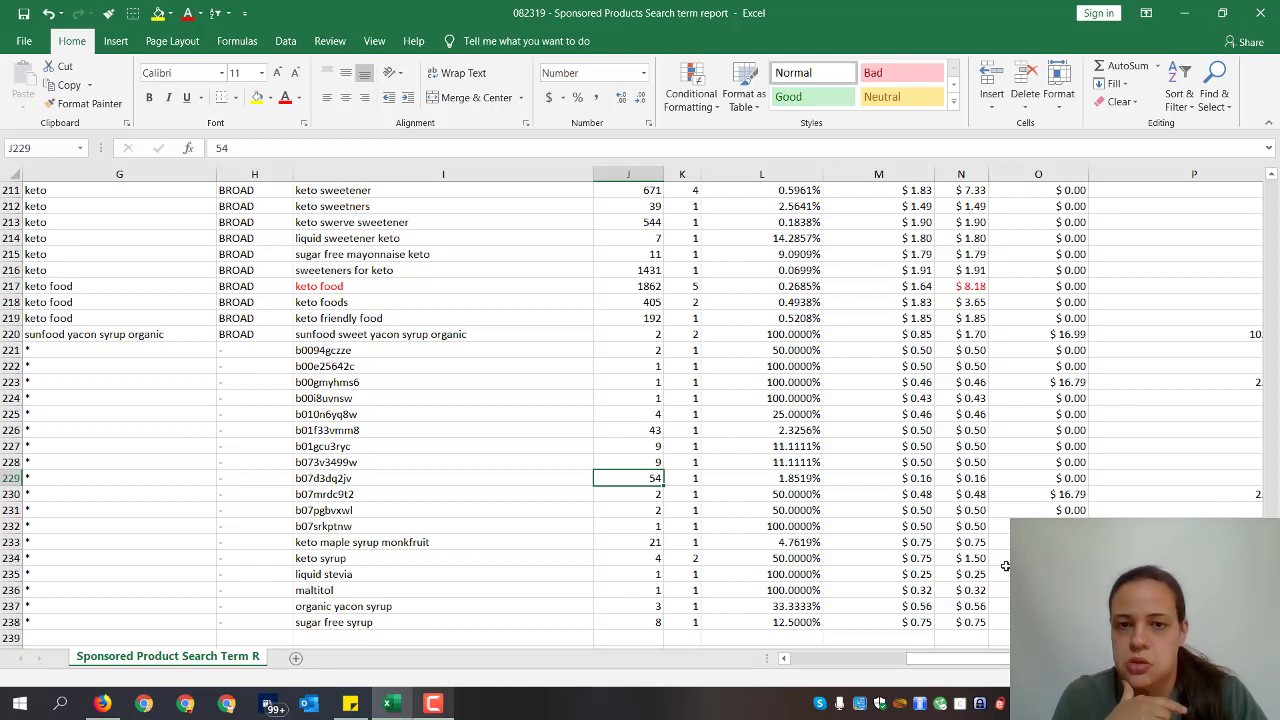
{"action": "key", "text": "Right"}
{"action": "key", "text": "Right"}
{"action": "key", "text": "Right"}
{"action": "key", "text": "Right"}
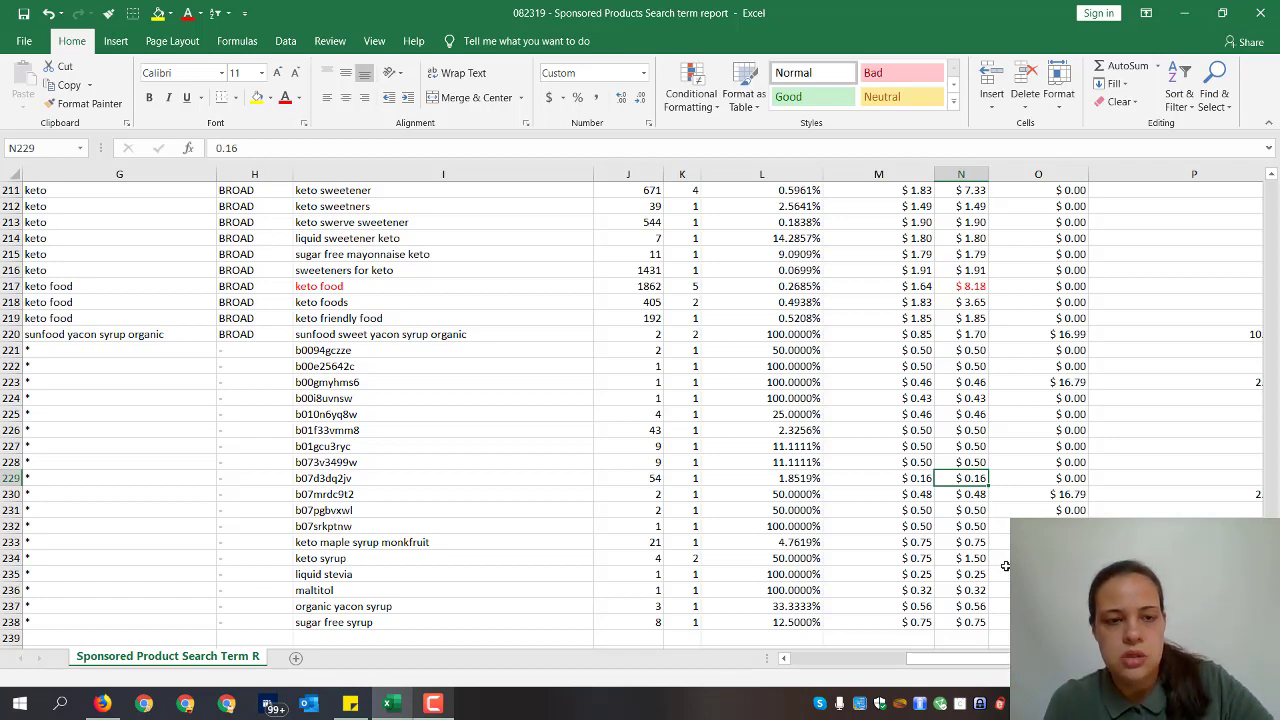
Step: Switch to Amazon in Firefox to examine the b07d3dq2jv listing's rating, and return to the b01f33vmm8 entry in the Excel report
{"action": "key", "text": "alt+Tab"}
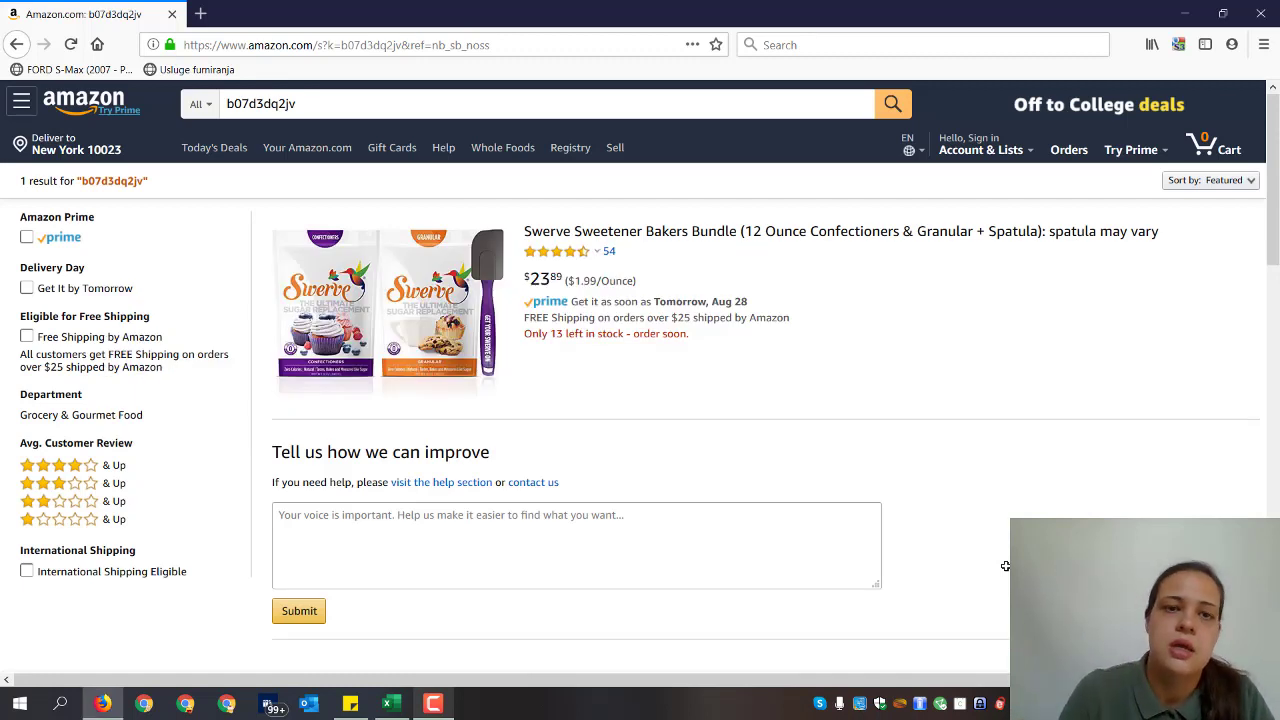
{"action": "left_click", "coordinate": [592, 253]}
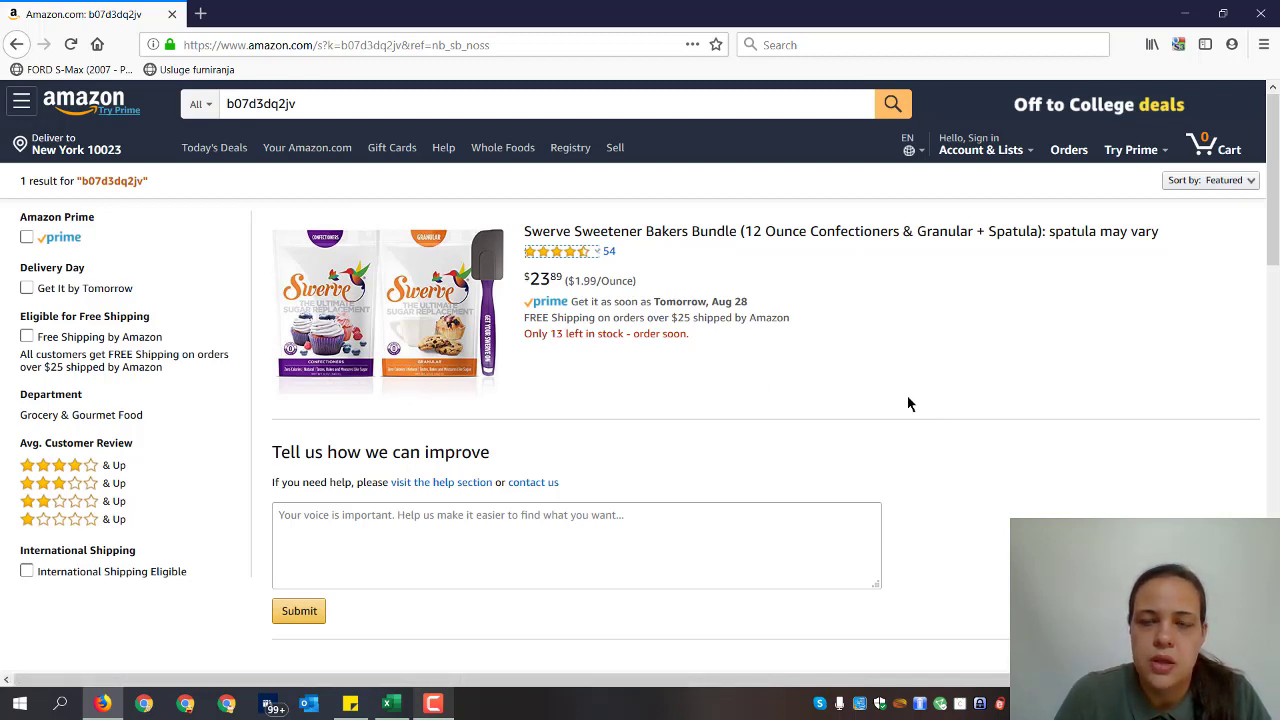
{"action": "left_click", "coordinate": [390, 704]}
{"action": "left_click", "coordinate": [581, 437]}
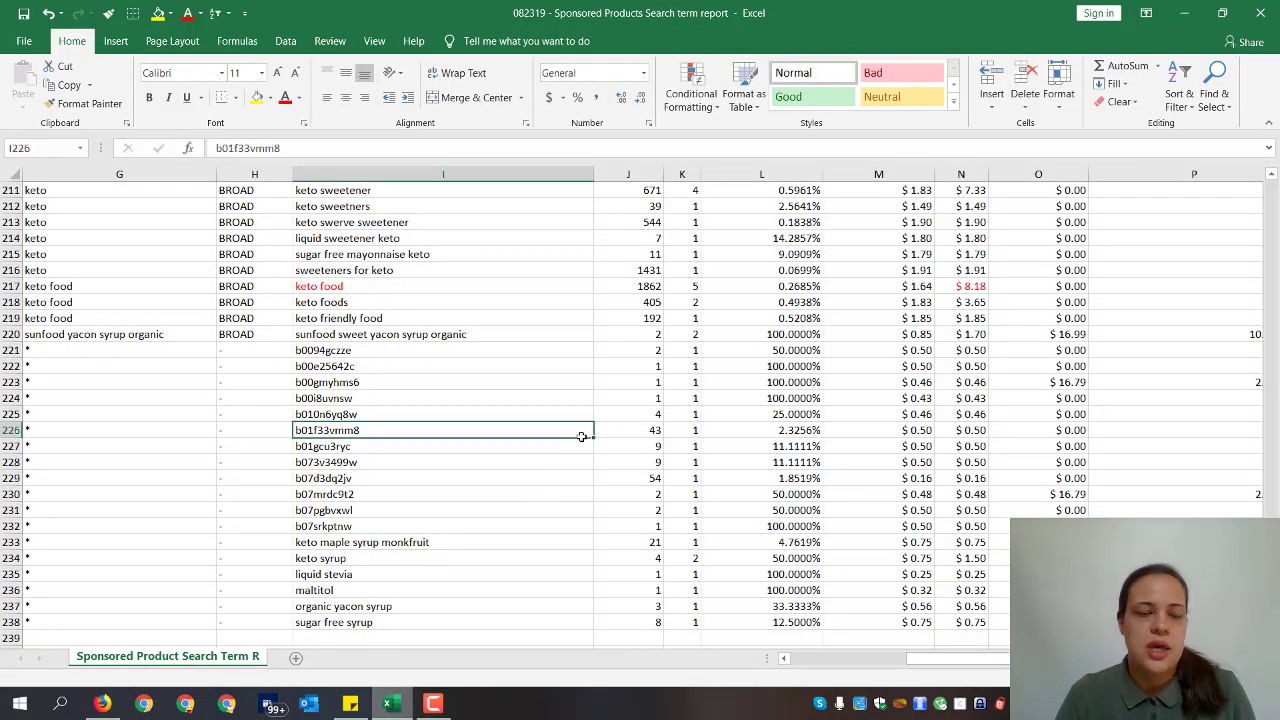
Step: Look back through the report's customer search terms from the ASIN entries up to the header row, comparing their clicks, spend and sales
{"action": "scroll", "coordinate": [560, 444], "scroll_direction": "up", "scroll_amount": 16}
{"action": "scroll", "coordinate": [560, 444], "scroll_direction": "up", "scroll_amount": 8}
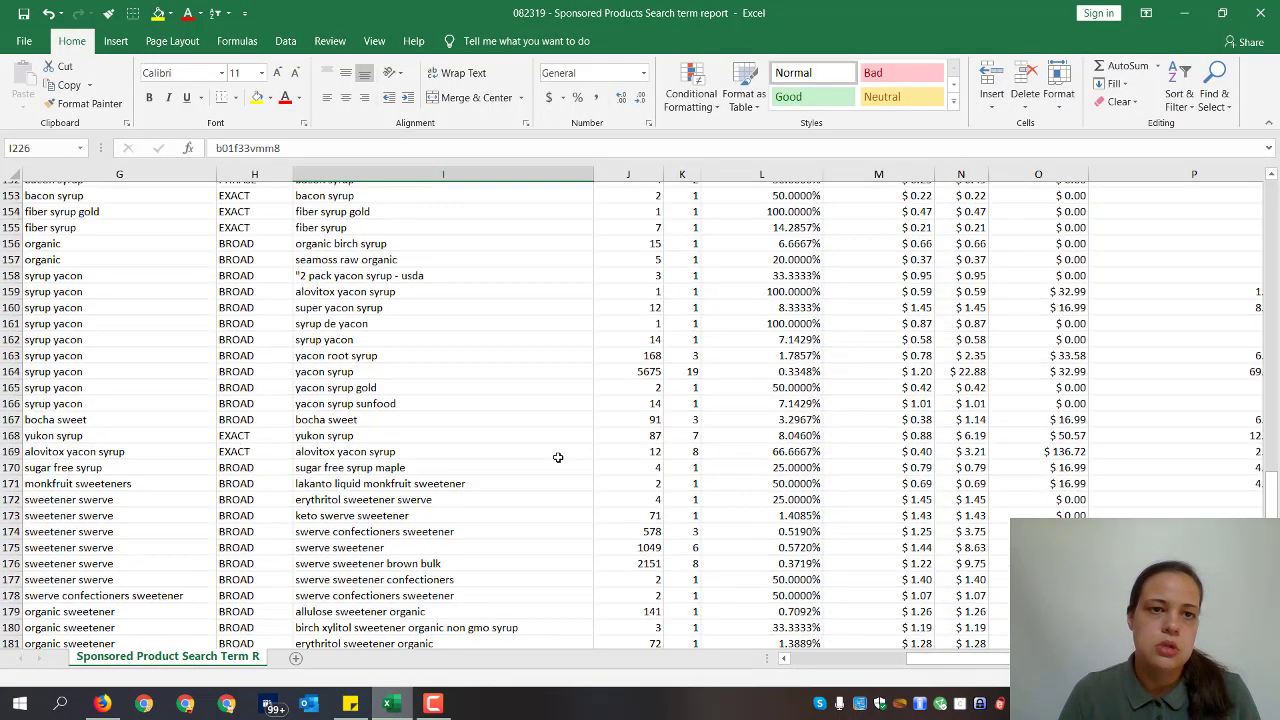
{"action": "scroll", "coordinate": [562, 458], "scroll_direction": "down", "scroll_amount": 7}
{"action": "scroll", "coordinate": [560, 460], "scroll_direction": "up", "scroll_amount": 1}
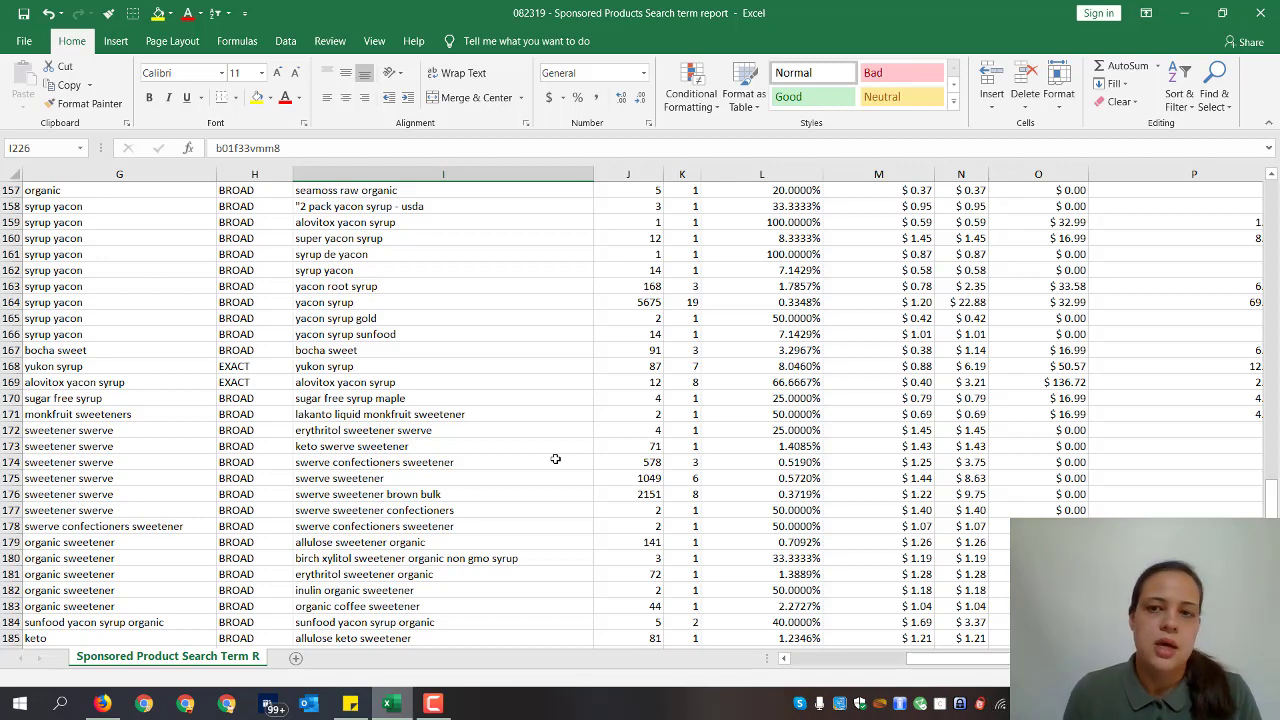
{"action": "scroll", "coordinate": [368, 400], "scroll_direction": "up", "scroll_amount": 19}
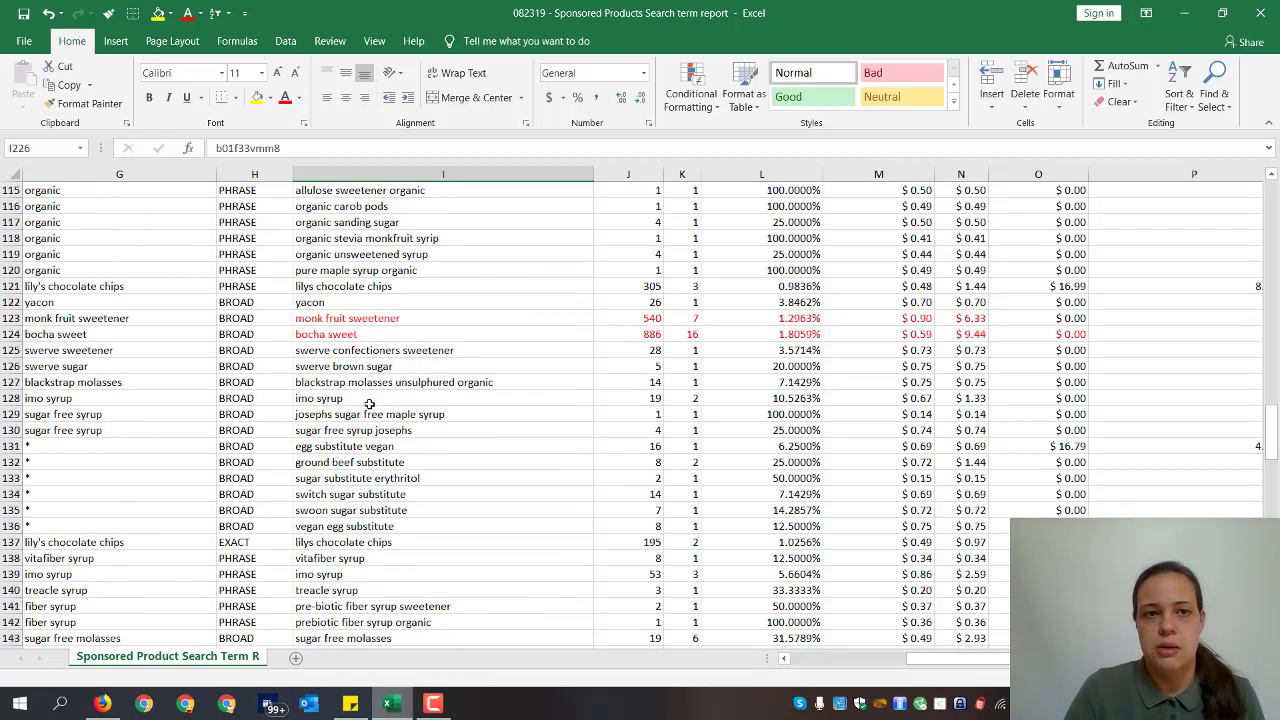
{"action": "scroll", "coordinate": [456, 510], "scroll_direction": "up", "scroll_amount": 7}
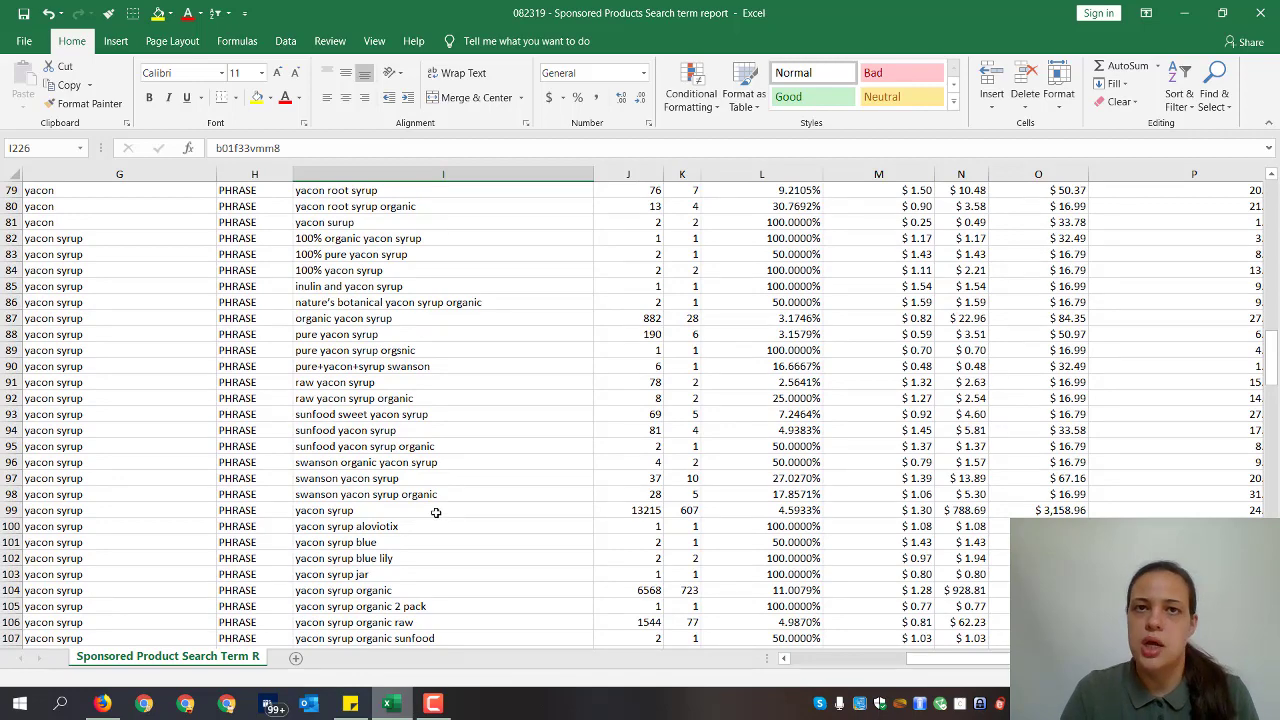
{"action": "scroll", "coordinate": [430, 514], "scroll_direction": "up", "scroll_amount": 20}
{"action": "scroll", "coordinate": [430, 514], "scroll_direction": "up", "scroll_amount": 6}
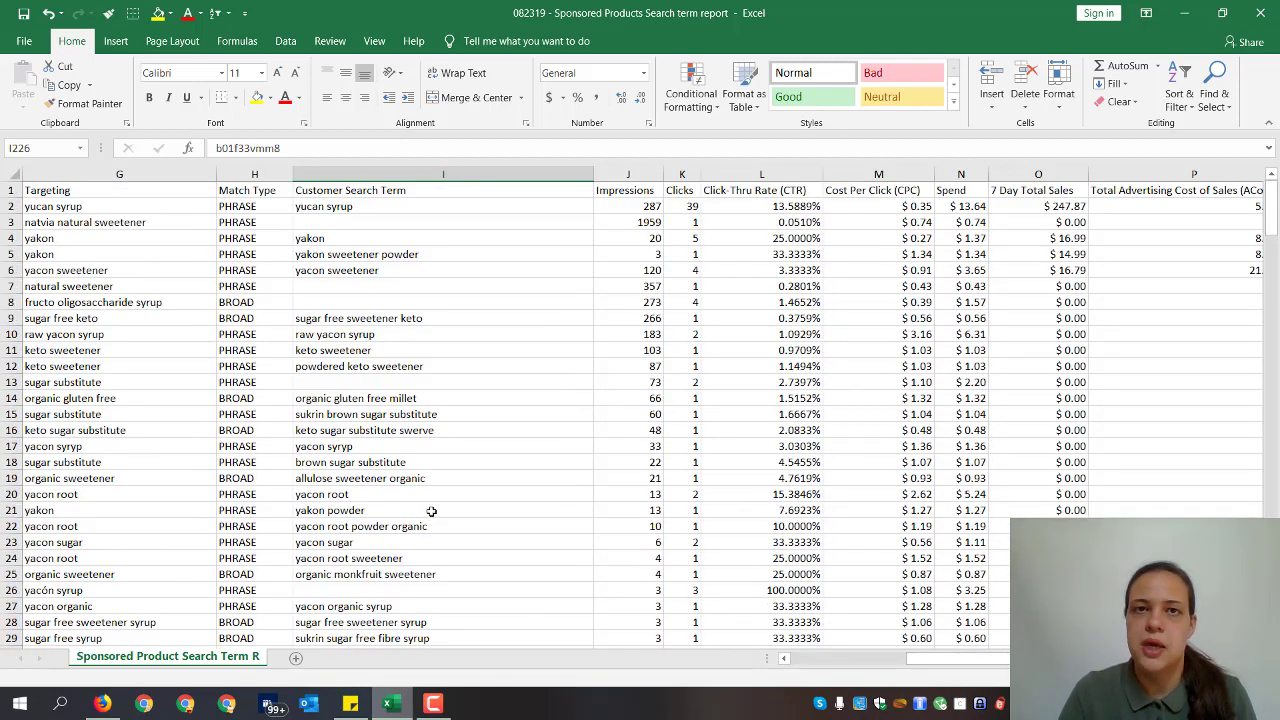
{"action": "scroll", "coordinate": [532, 442], "scroll_direction": "down", "scroll_amount": 3}
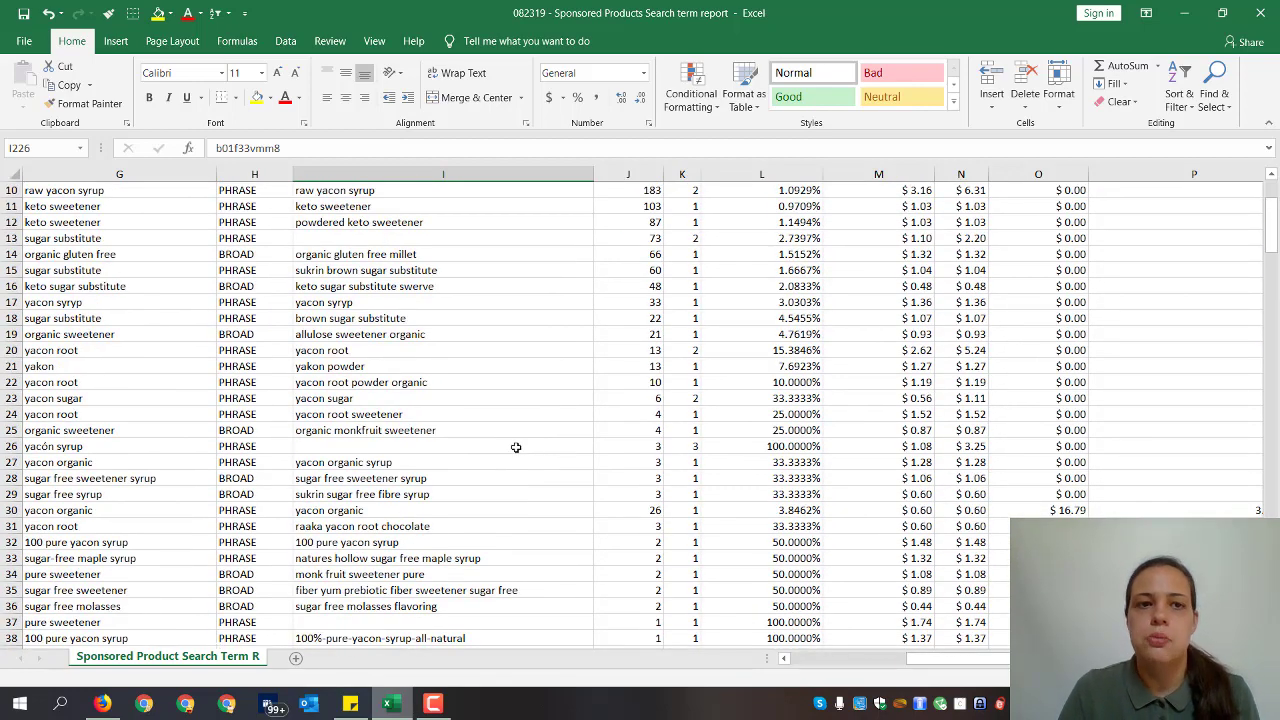